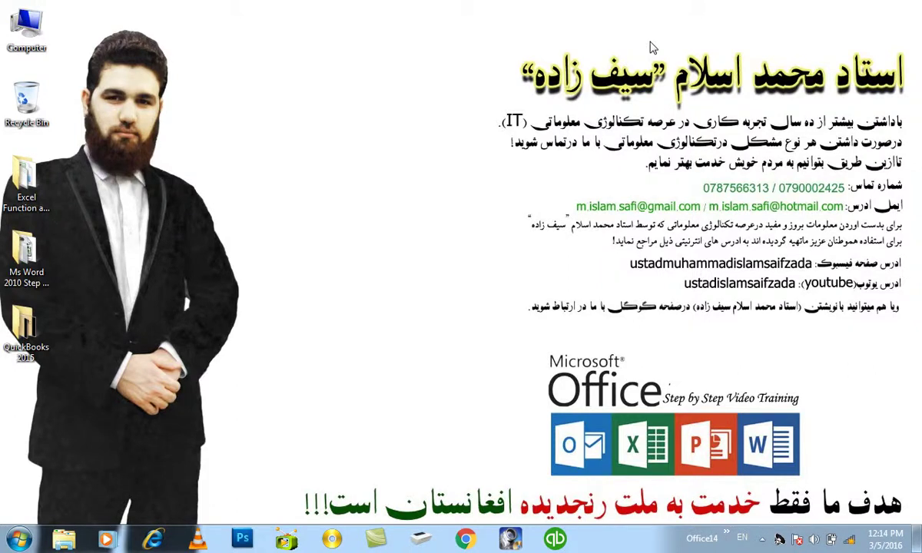
# - Launch Word with a blank document by running winword from the Run box
pyautogui.press('super+r')
pyautogui.write('wiwnor')
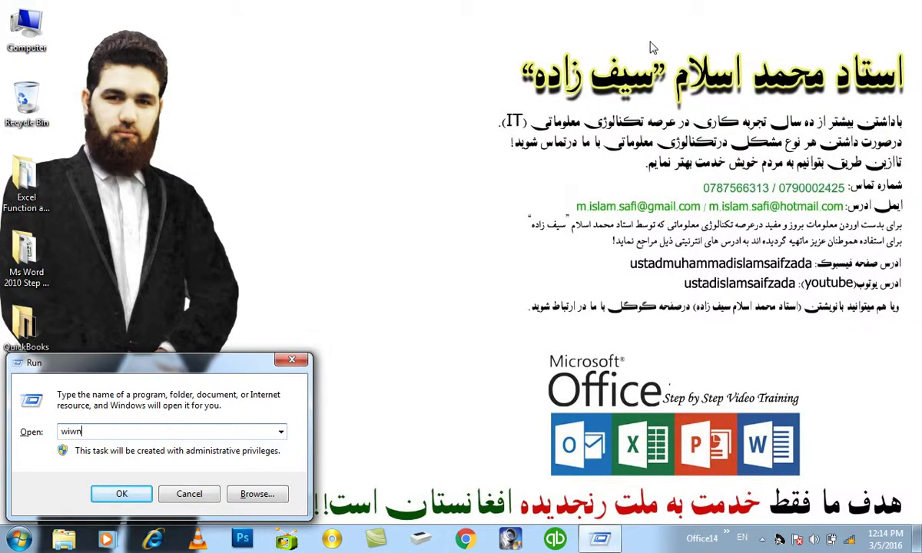
pyautogui.press('BackSpace')
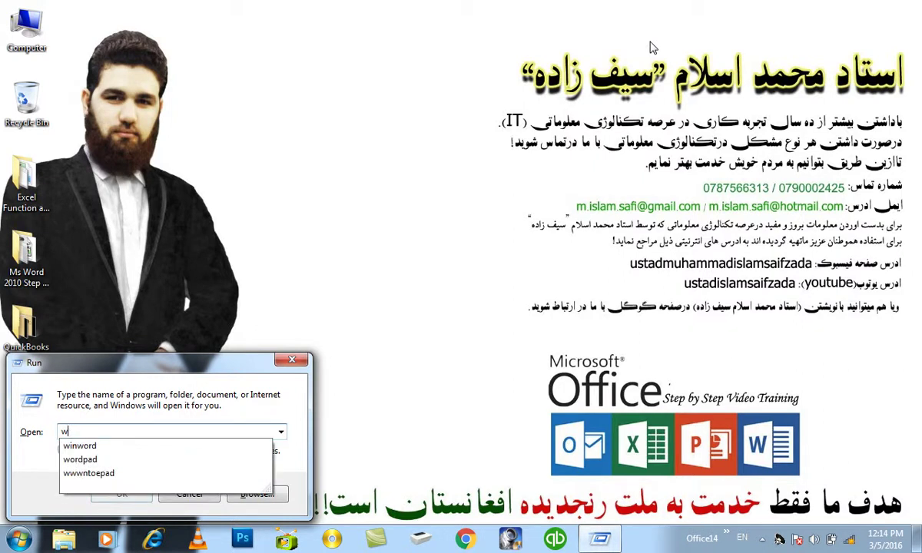
pyautogui.write('nword')
pyautogui.press('Return')
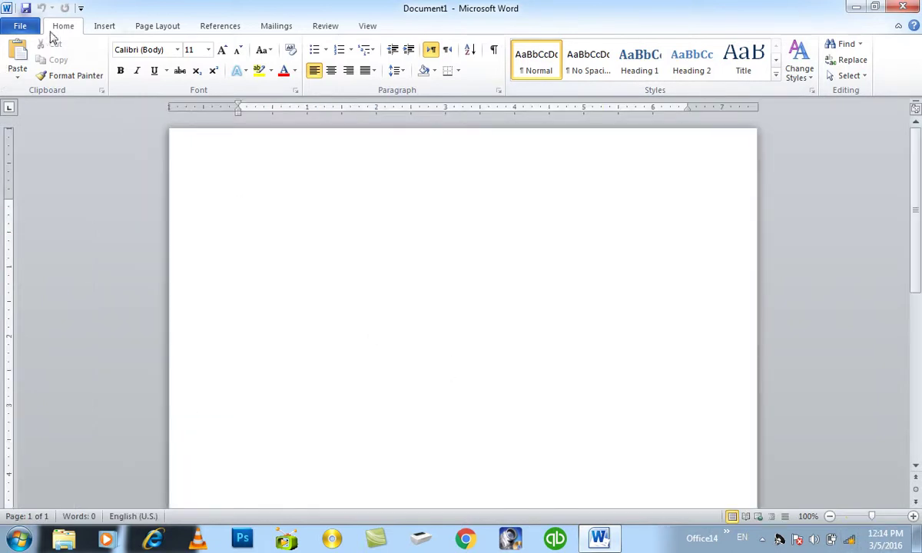
# - Glance at File > Info, then enter =rand() to generate three sample paragraphs
pyautogui.click(20, 25)
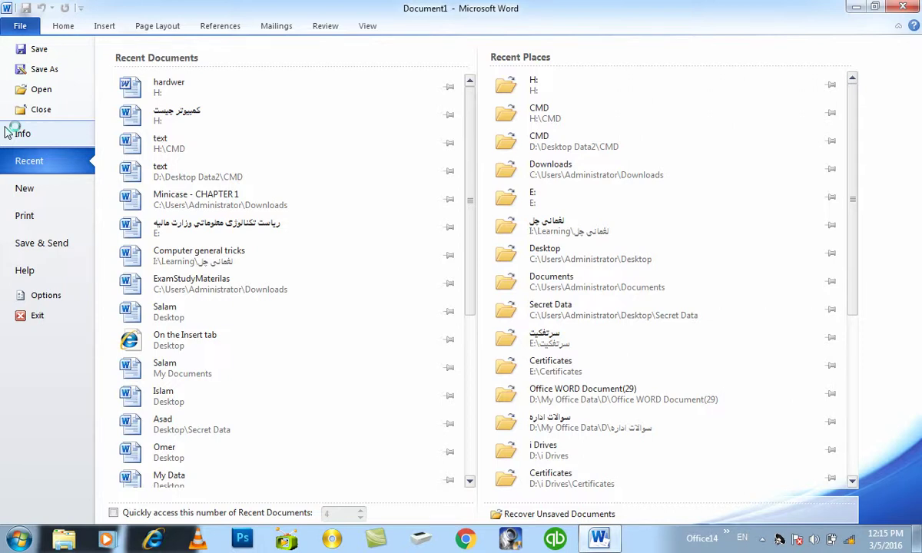
pyautogui.click(15, 133)
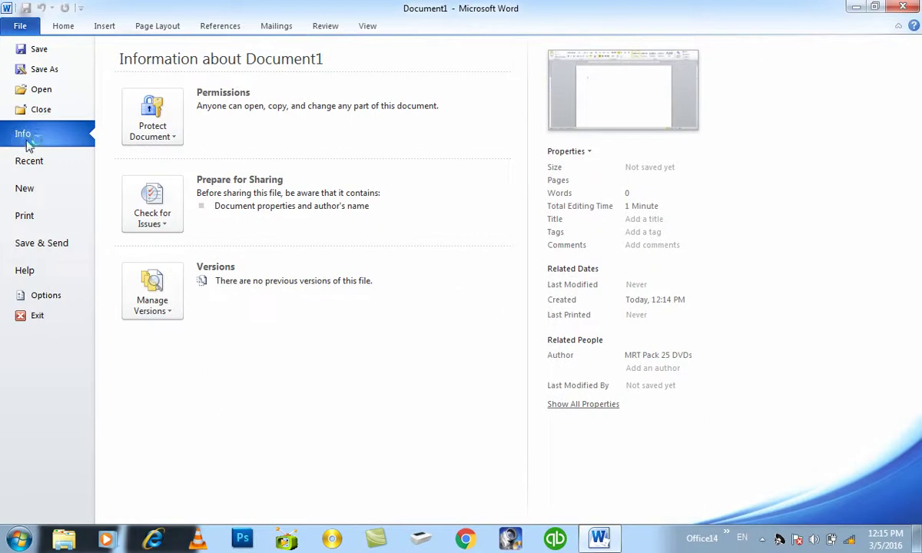
pyautogui.press('Escape')
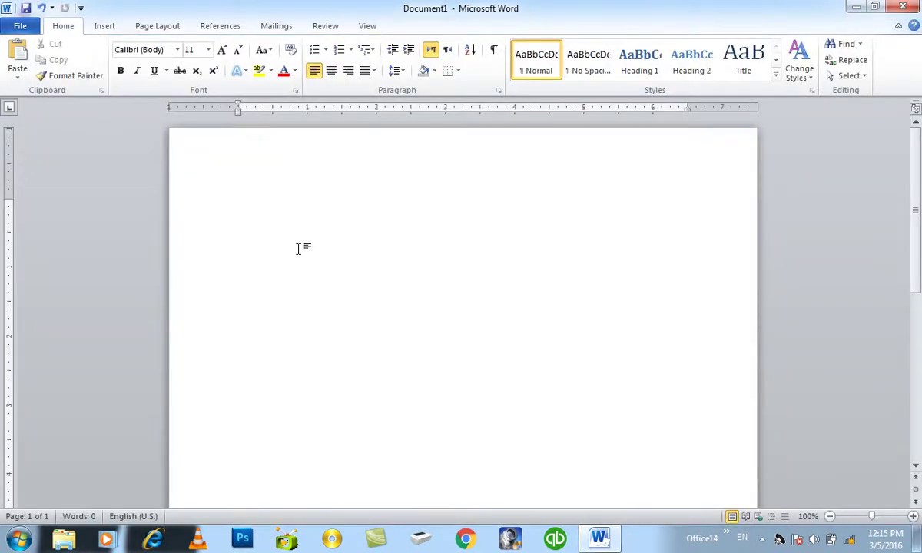
pyautogui.write('=rand')
pyautogui.write(')')
pyautogui.press('Return')
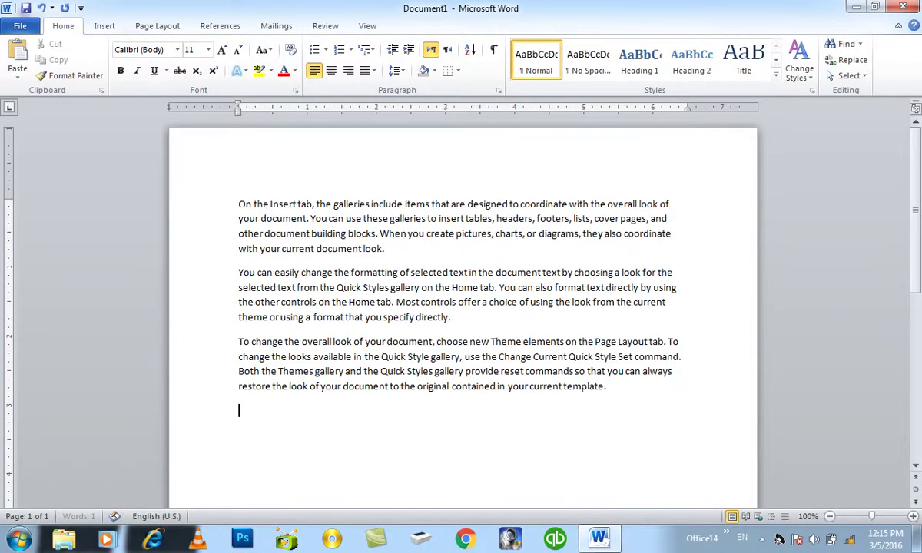
# - Save the sample-text document as Data in the Documents library
pyautogui.hotkey('ctrl', 's')
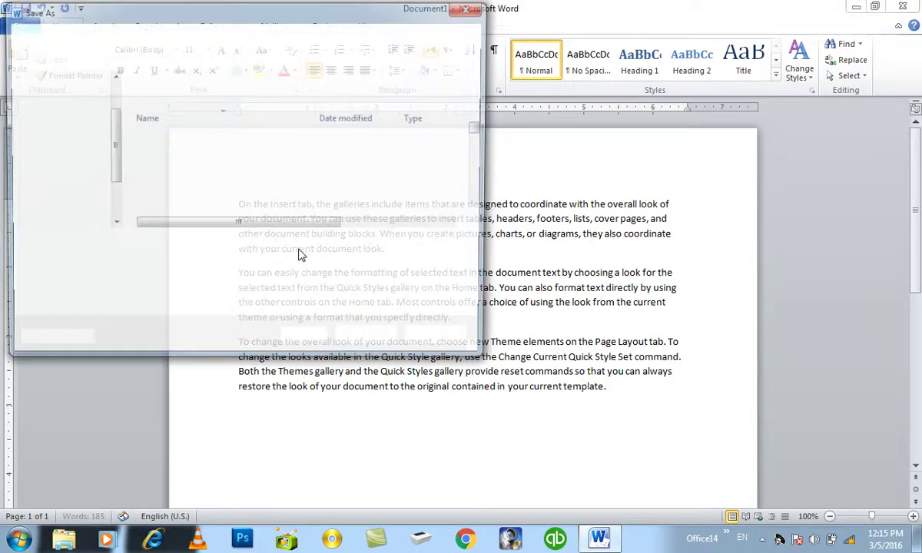
pyautogui.write('Data')
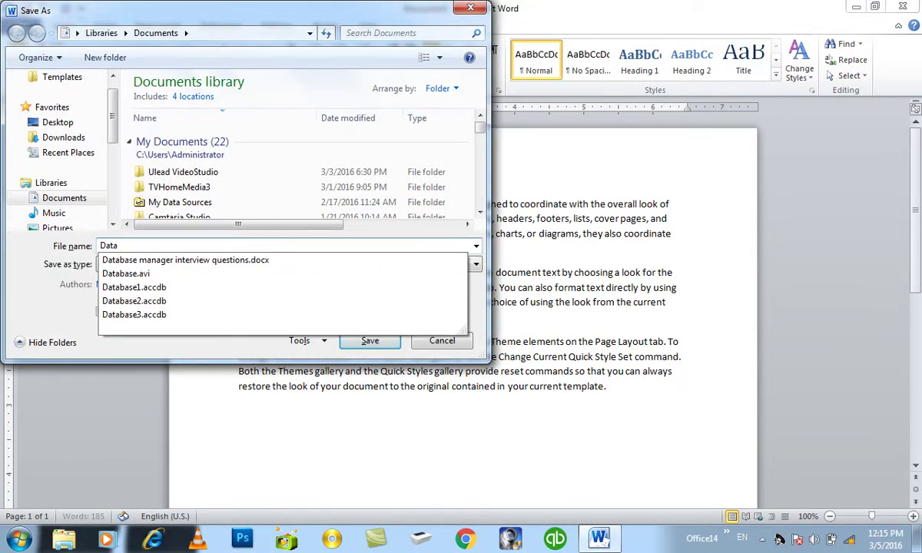
pyautogui.press('Return')
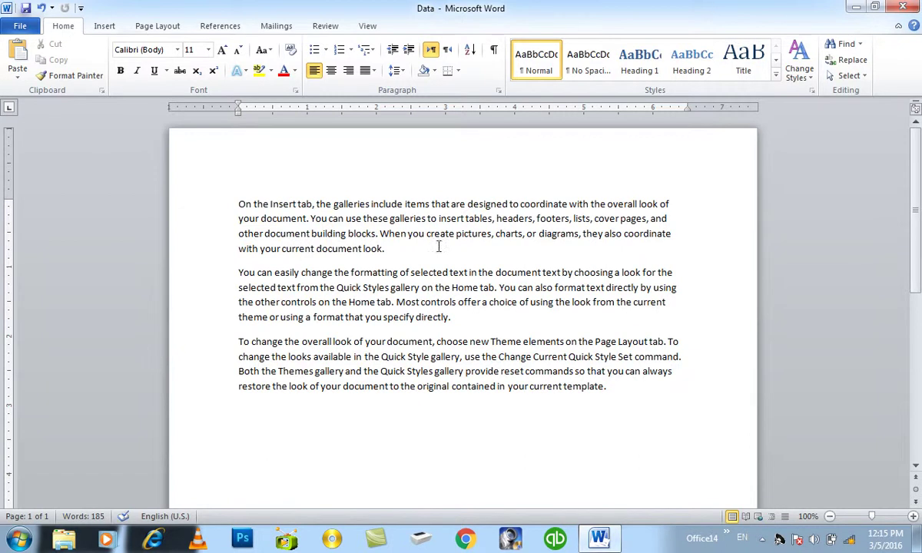
# - Set Data's title to Ms Word Notes, add a comment, and add a second author
pyautogui.click(20, 26)
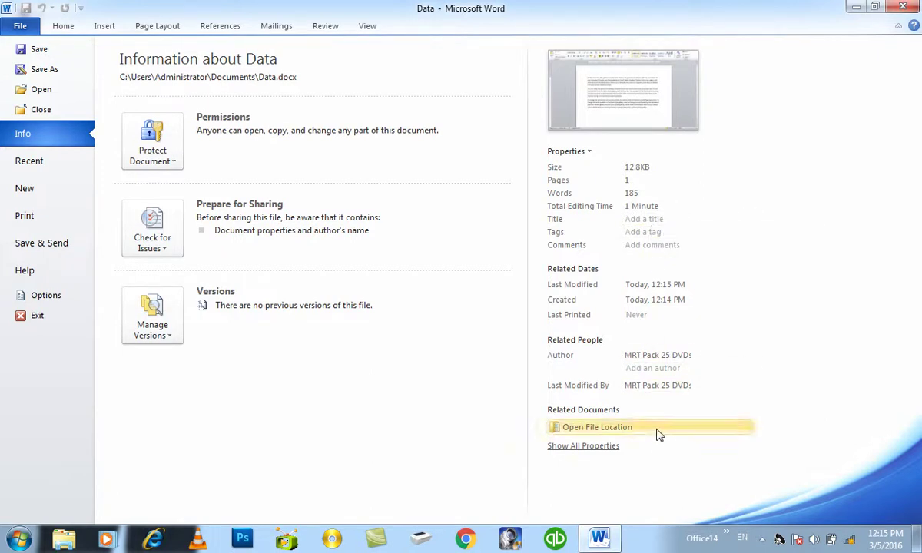
pyautogui.click(639, 219)
pyautogui.write('Ms Word Notes')
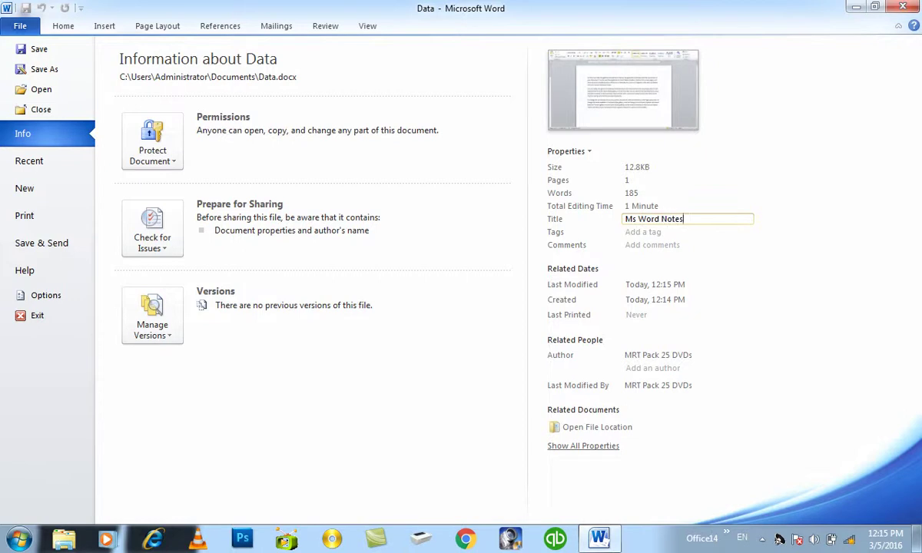
pyautogui.click(649, 232)
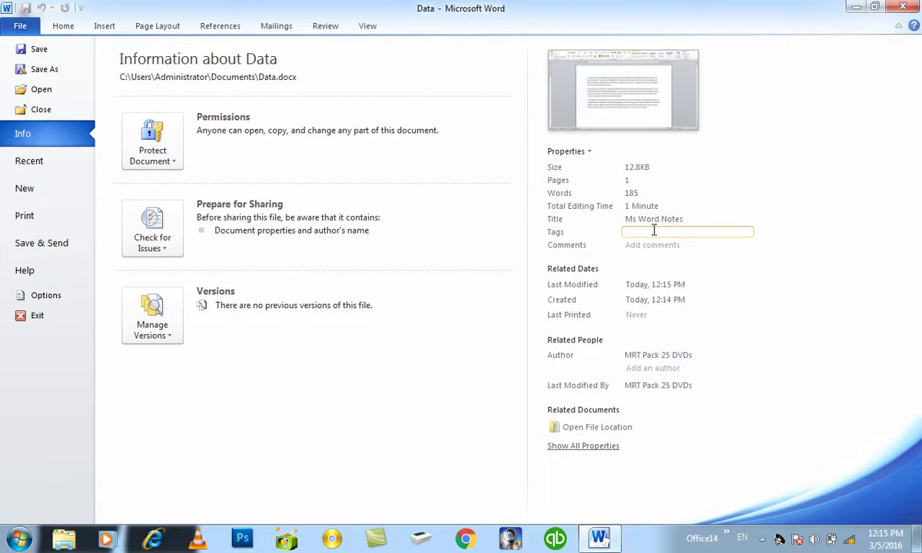
pyautogui.click(689, 244)
pyautogui.write('This is the best notes for Ms wor')
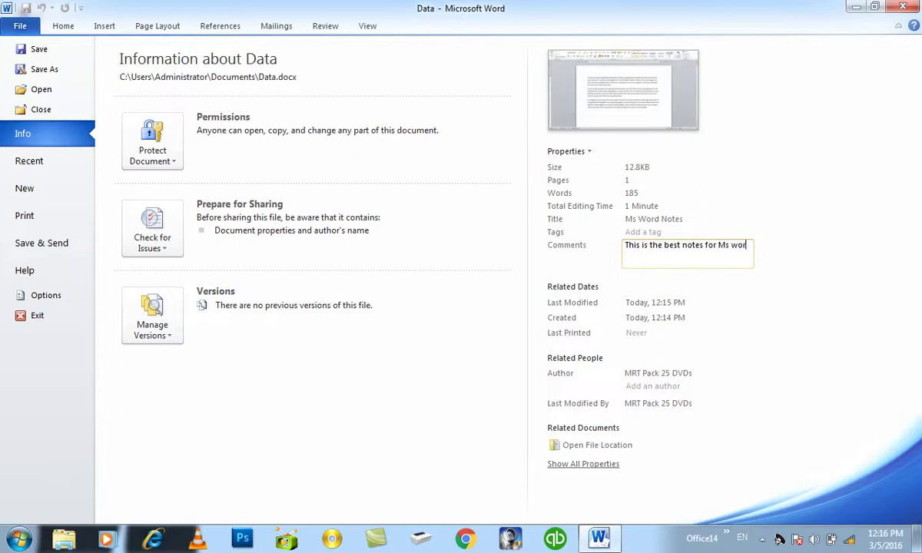
pyautogui.write('d Students')
pyautogui.click(781, 299)
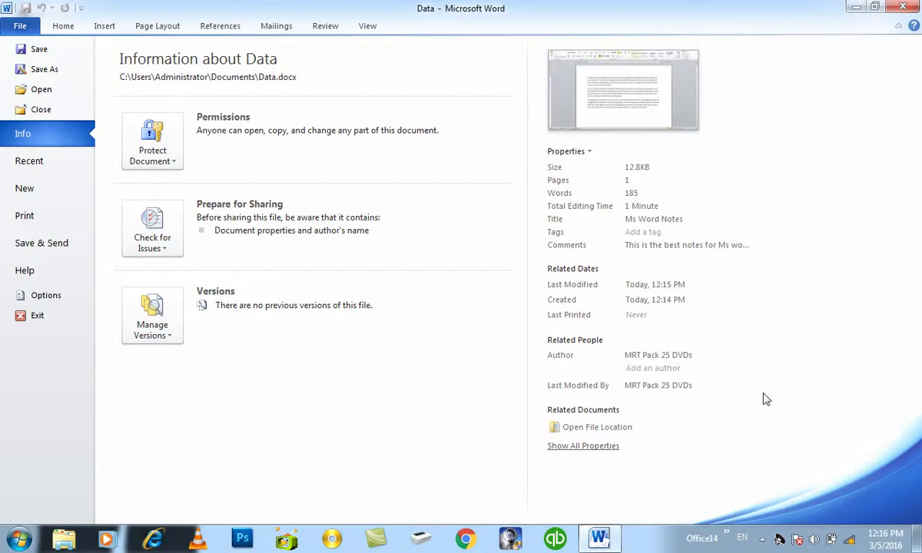
pyautogui.moveTo(658, 372)
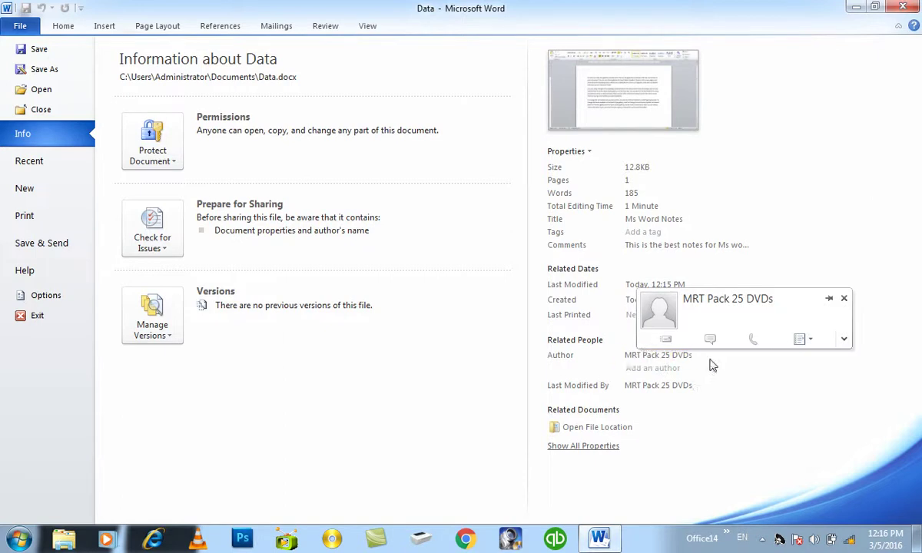
pyautogui.click(670, 368)
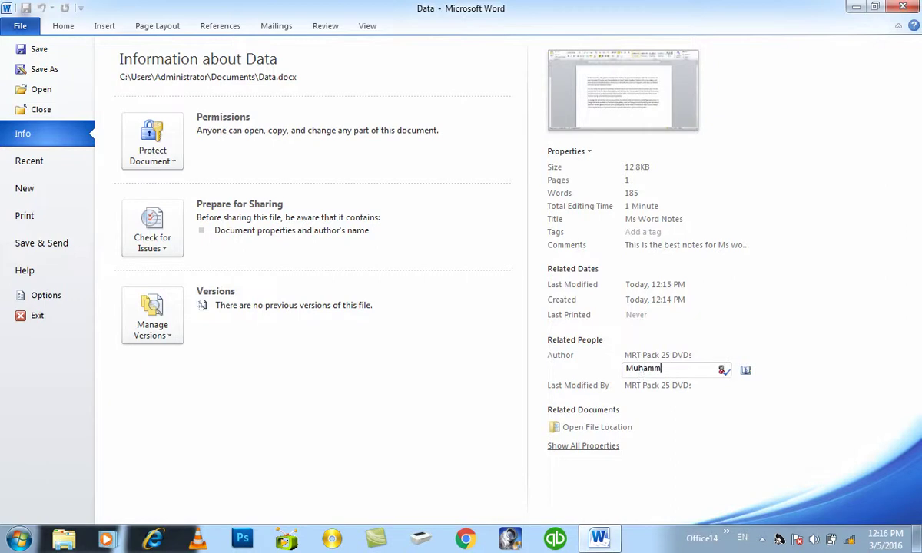
pyautogui.write('ada')
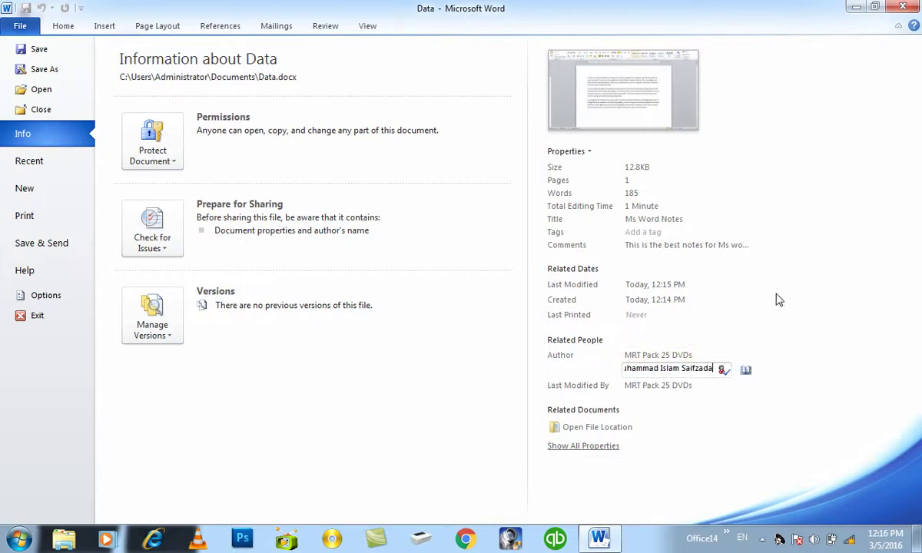
pyautogui.press('Return')
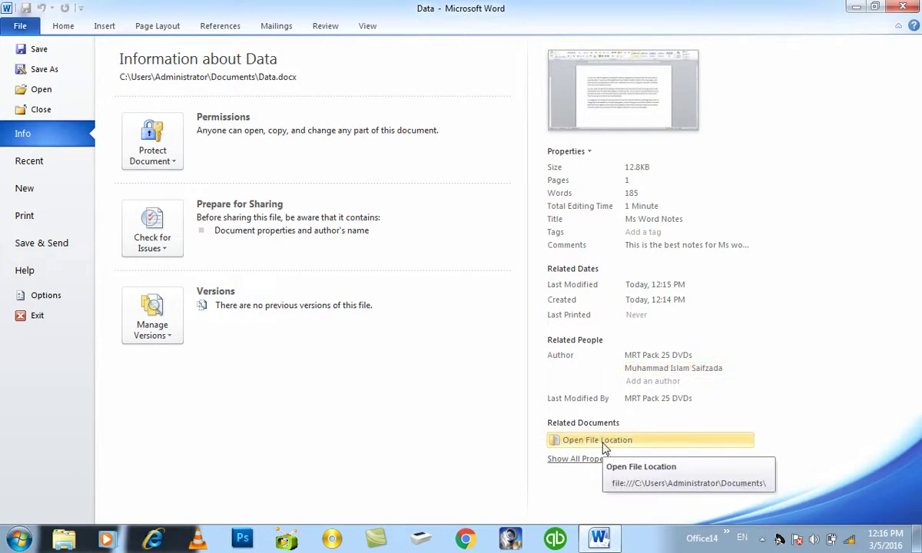
# - Open Data's file location, then expand and review all its document properties
pyautogui.click(603, 444)
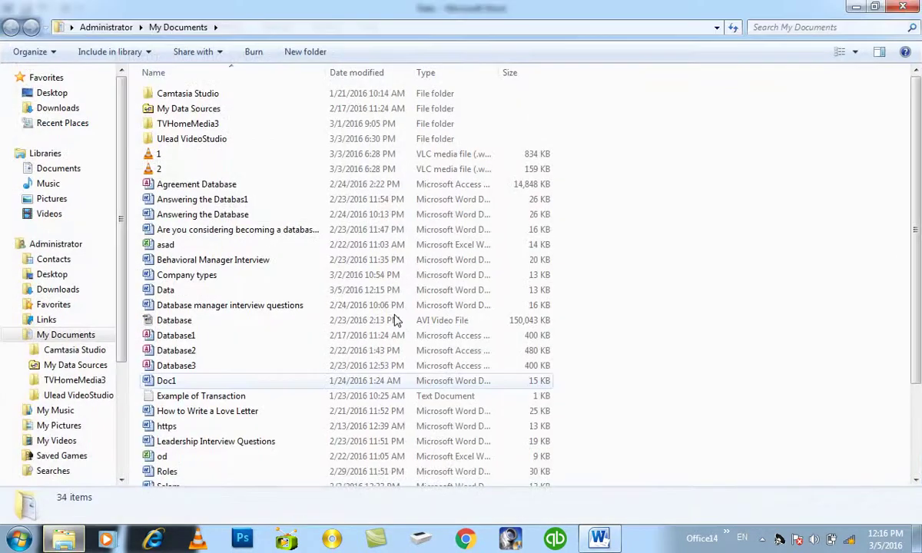
pyautogui.click(856, 7)
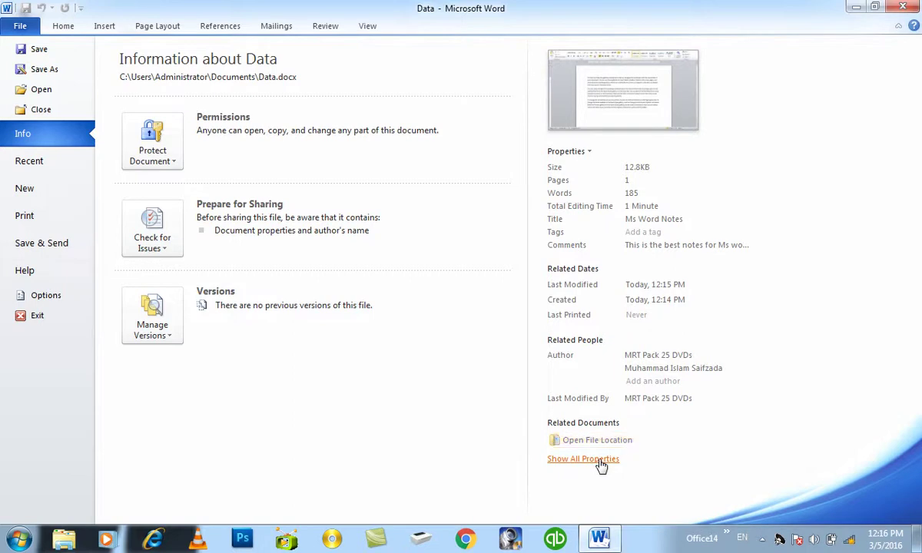
pyautogui.click(600, 461)
pyautogui.scroll(-1, 766, 308)
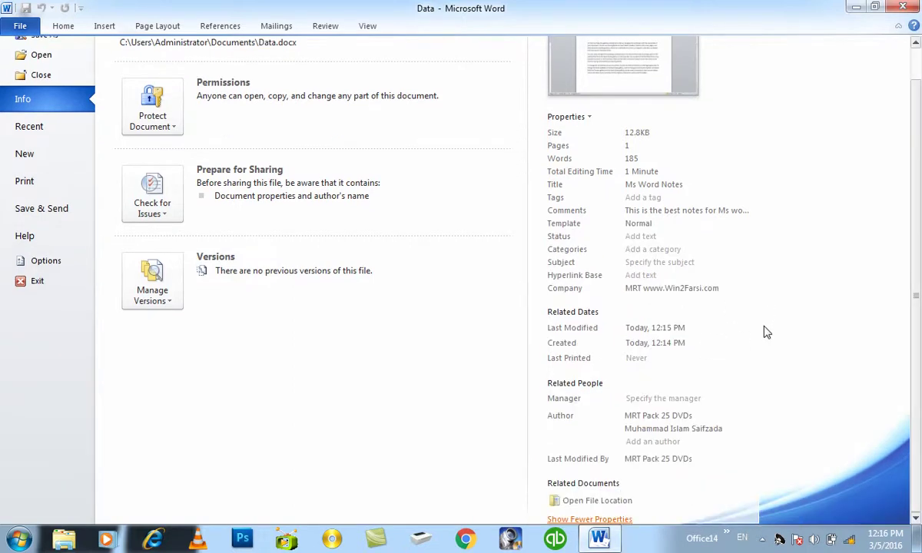
pyautogui.scroll(1, 766, 331)
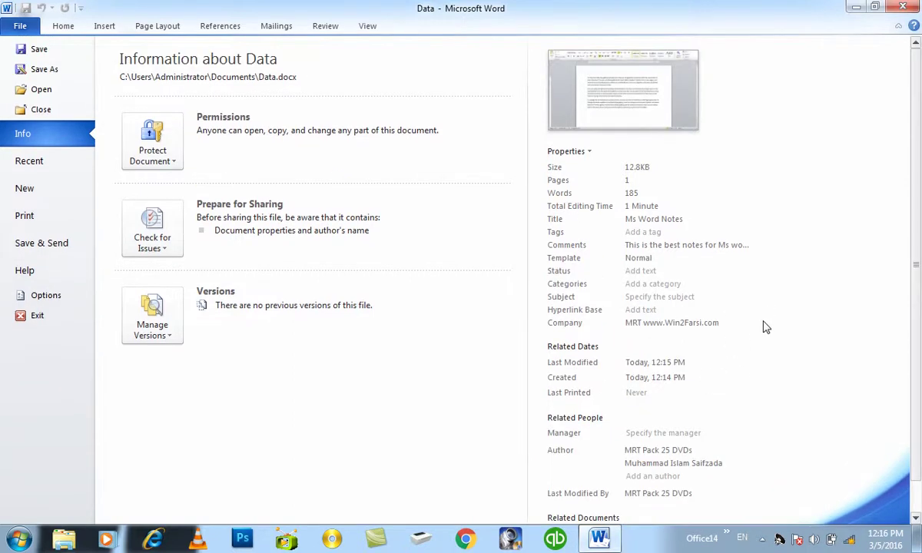
pyautogui.click(19, 26)
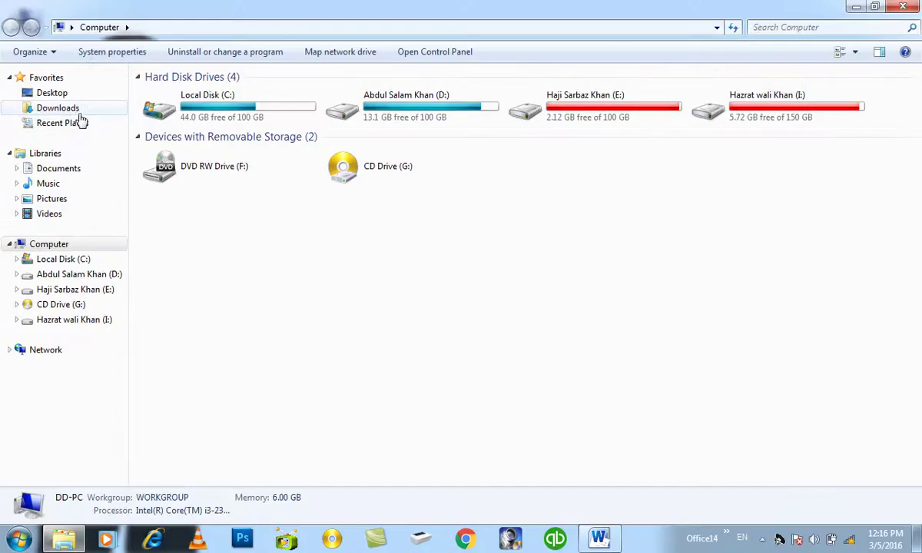
# - In the Documents library, view the Details tab of Data's properties, then close it
pyautogui.click(81, 168)
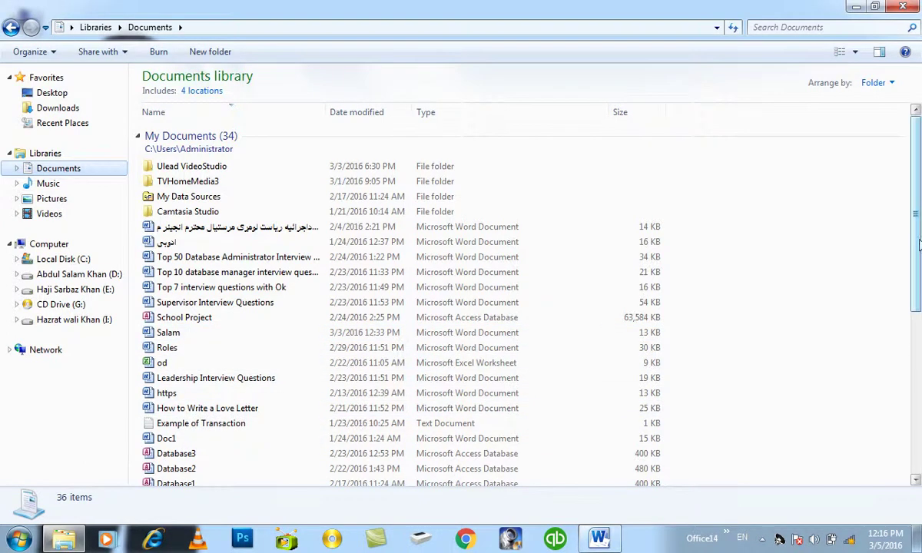
pyautogui.moveTo(918, 245); pyautogui.dragTo(919, 335)
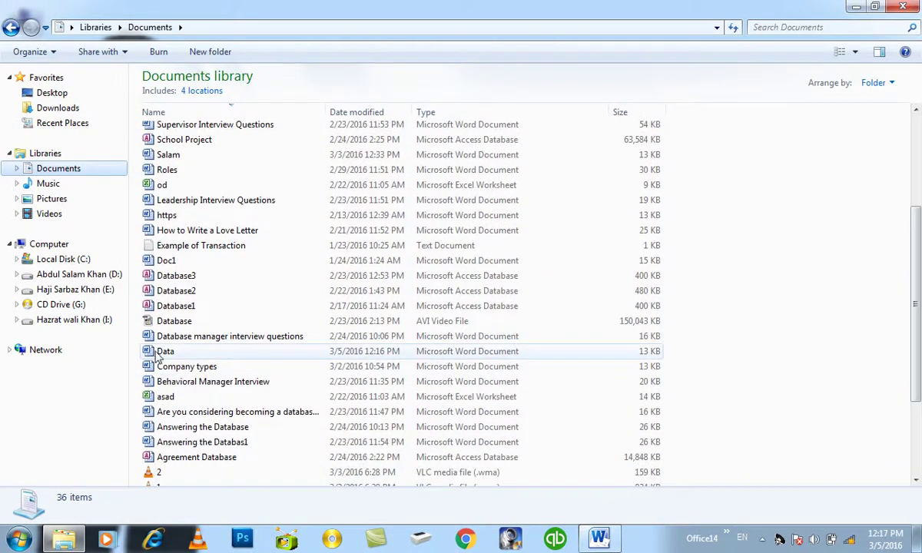
pyautogui.rightClick(155, 354)
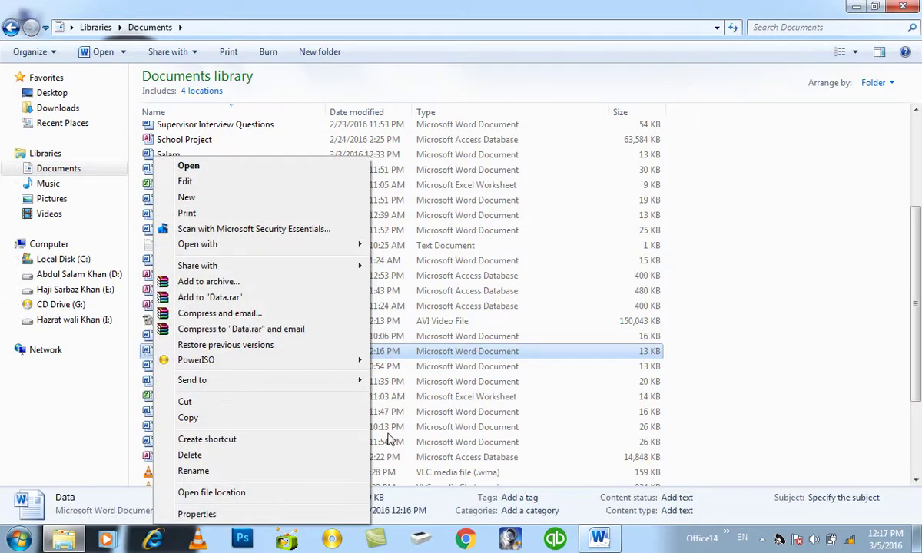
pyautogui.click(282, 513)
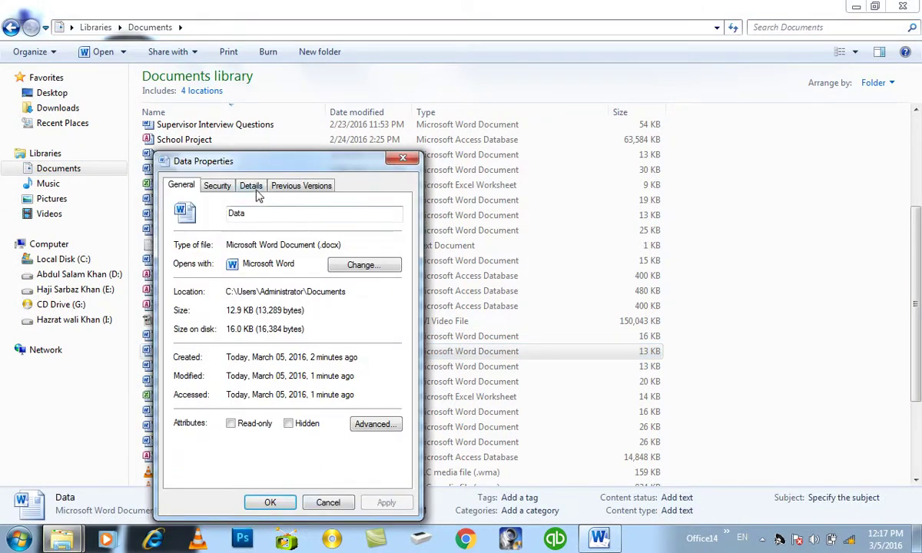
pyautogui.click(252, 187)
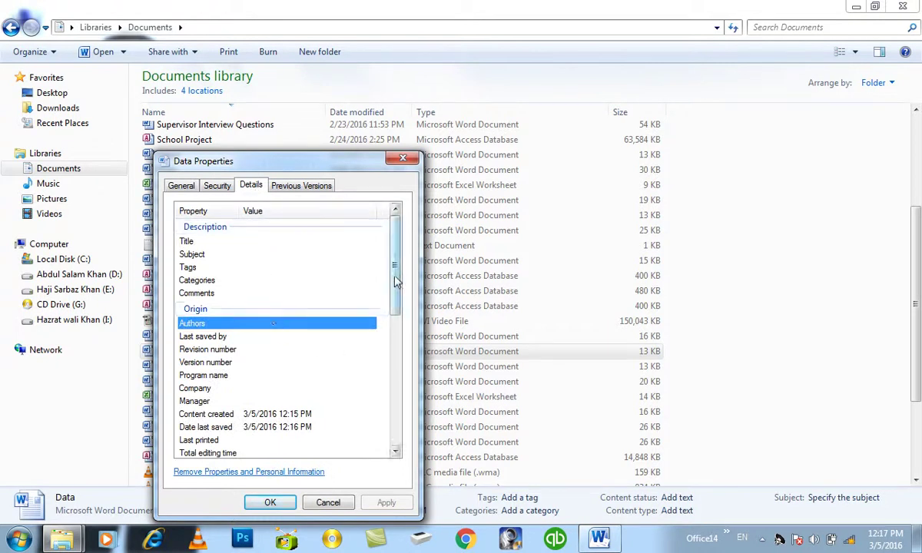
pyautogui.scroll(-1, 355, 341)
pyautogui.click(328, 503)
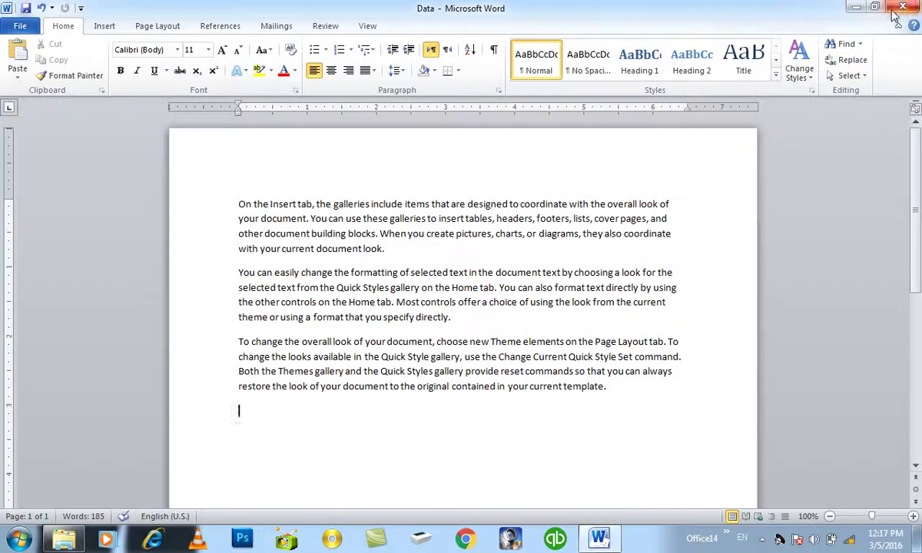
pyautogui.click(905, 11)
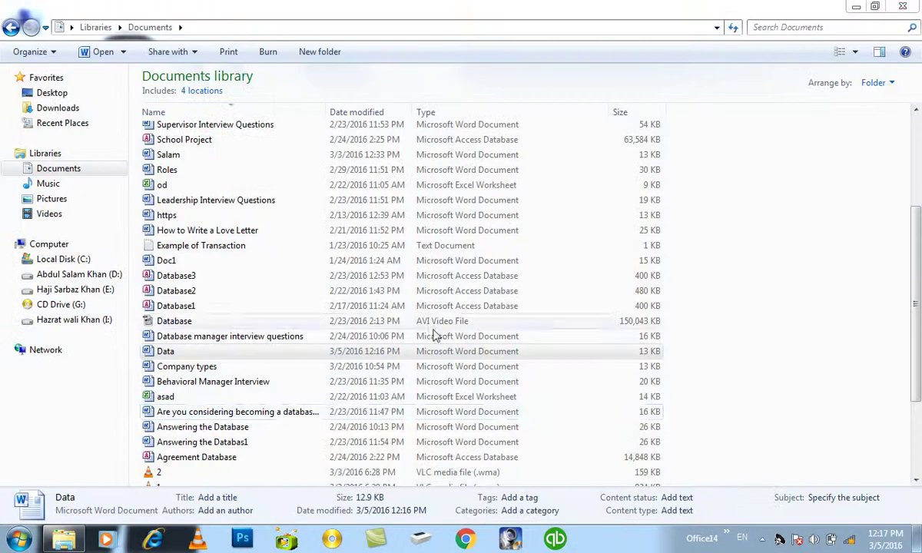
# - Refresh the Documents file list
pyautogui.click(773, 274)
pyautogui.rightClick(768, 241)
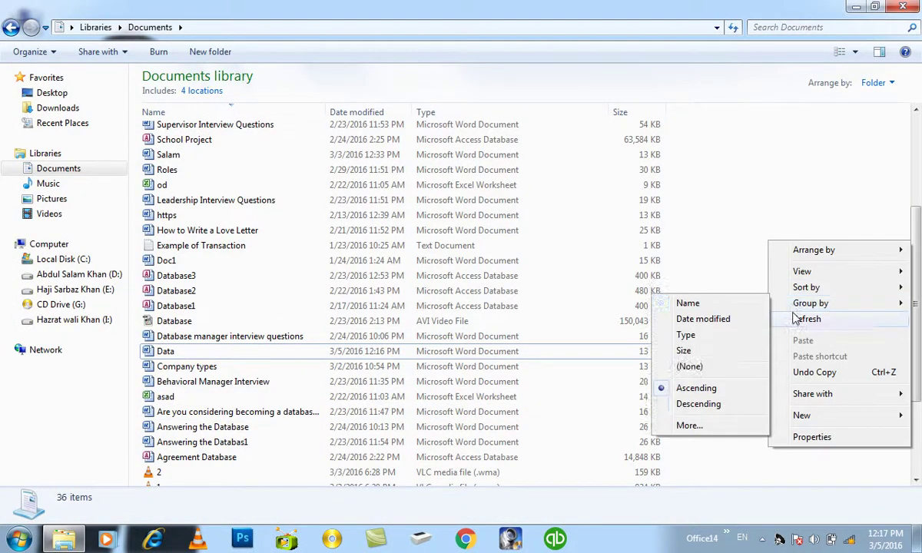
pyautogui.click(807, 319)
pyautogui.scroll(-7, 187, 364)
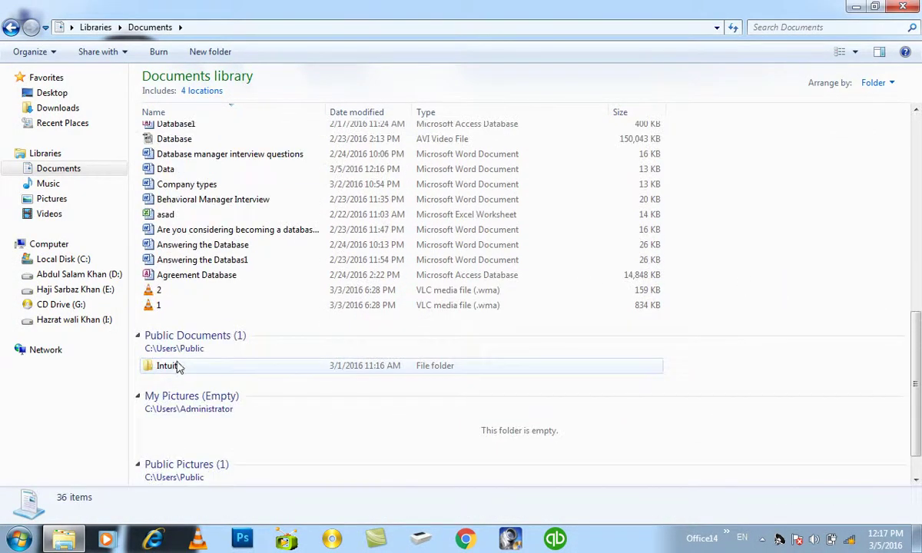
pyautogui.scroll(3, 181, 366)
# - Reopen Data's Details properties, confirm the title Ms Word Notes, and close without changes
pyautogui.rightClick(150, 295)
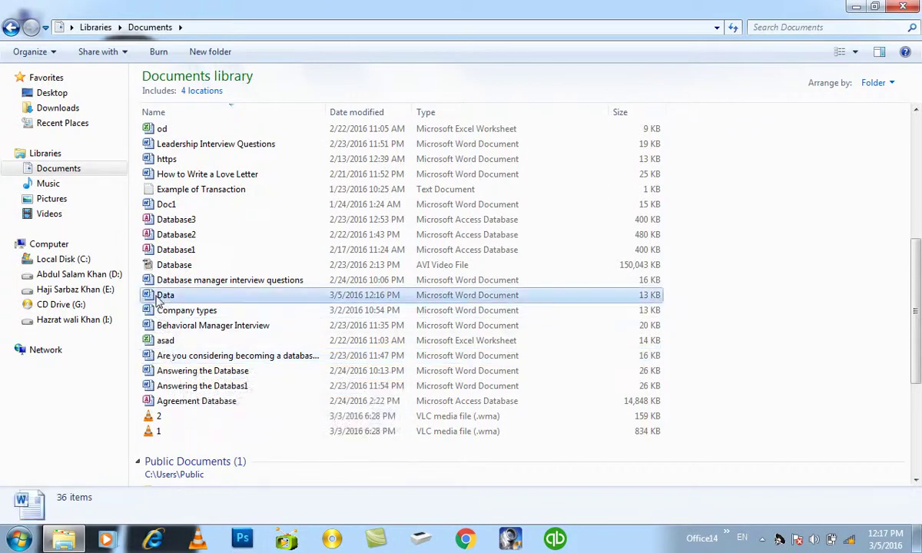
pyautogui.click(198, 513)
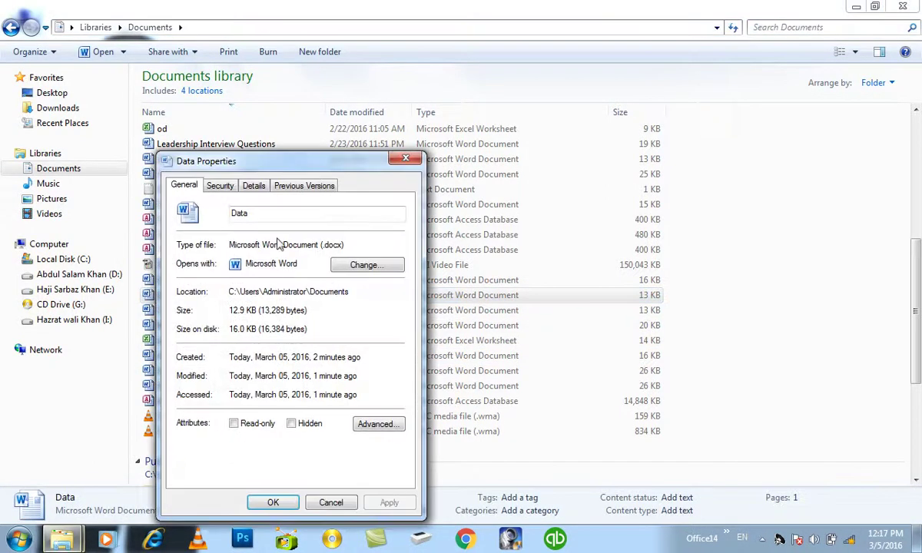
pyautogui.click(253, 185)
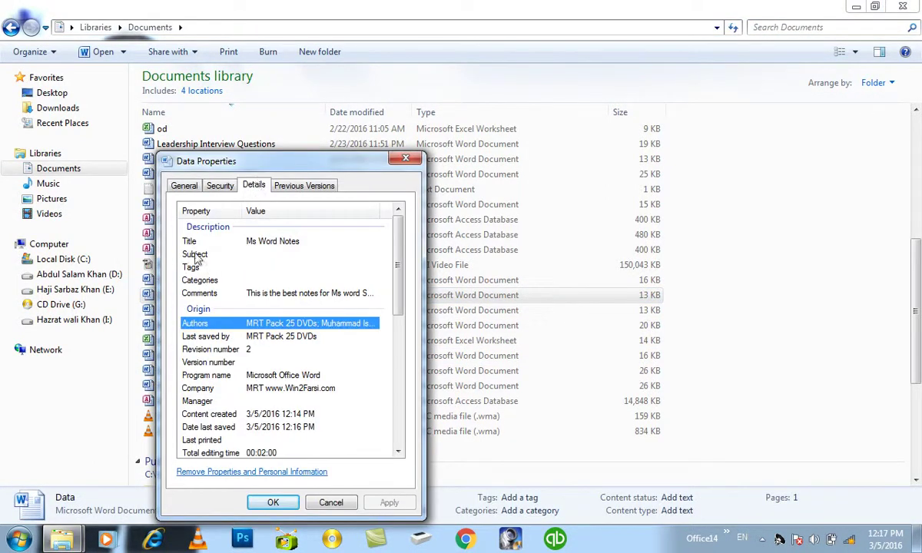
pyautogui.click(303, 241)
pyautogui.press('Return')
pyautogui.scroll(-1, 271, 397)
pyautogui.scroll(-5, 270, 397)
pyautogui.scroll(-1, 277, 414)
pyautogui.scroll(-2, 290, 436)
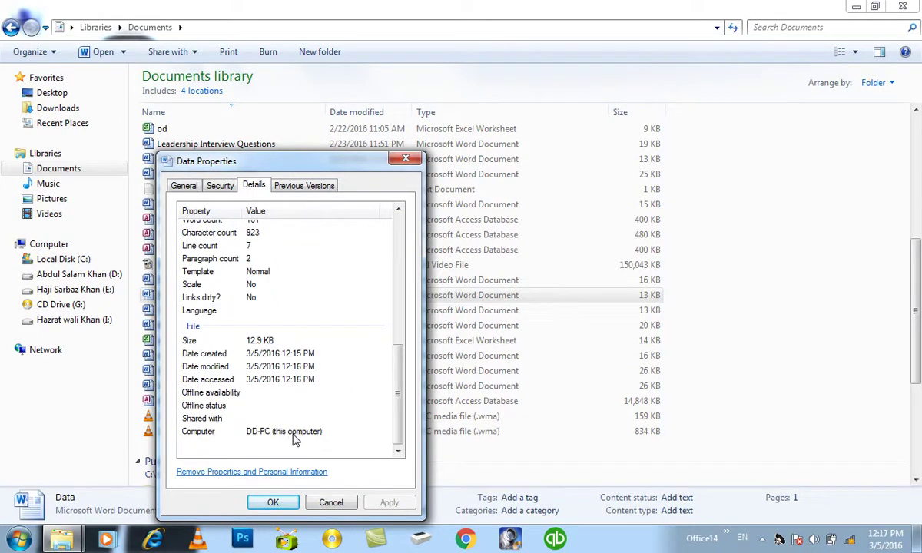
pyautogui.click(329, 503)
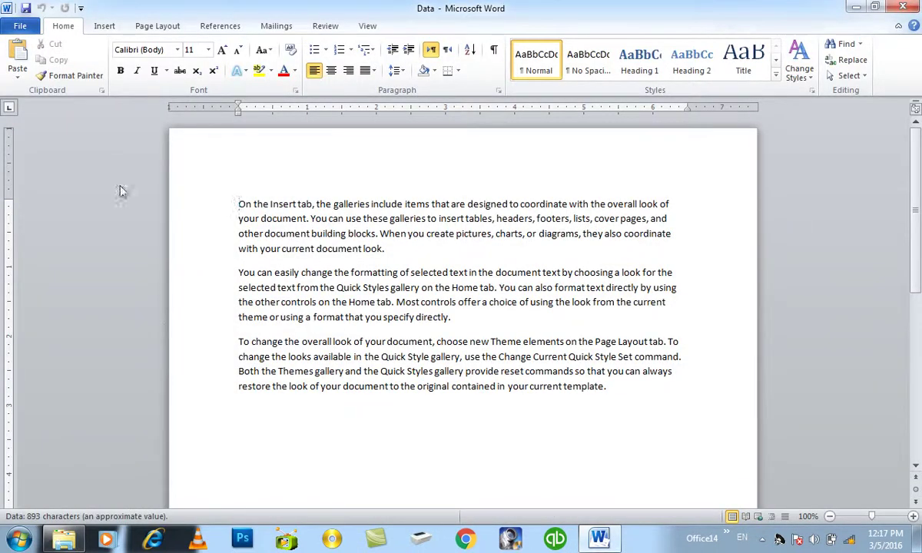
# - Look over Data's Info page and its Protect Document options
pyautogui.click(20, 26)
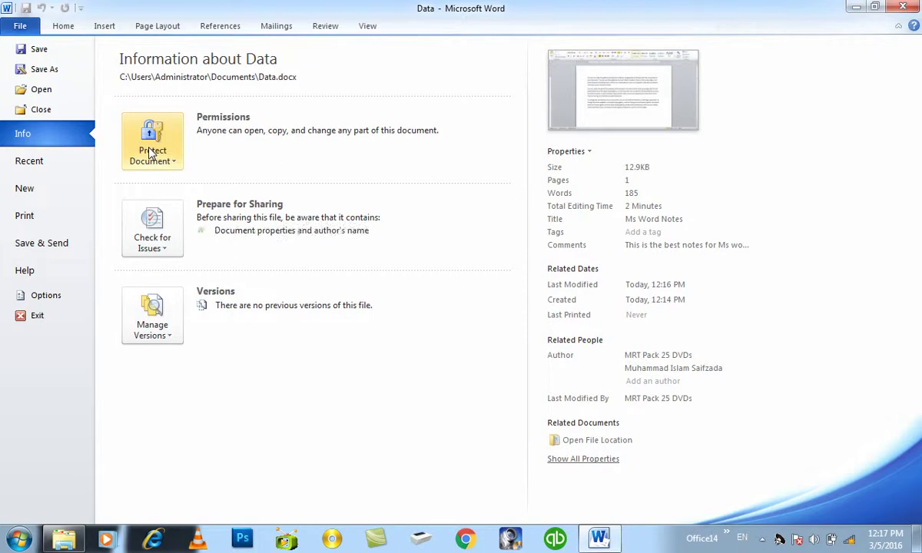
pyautogui.click(20, 25)
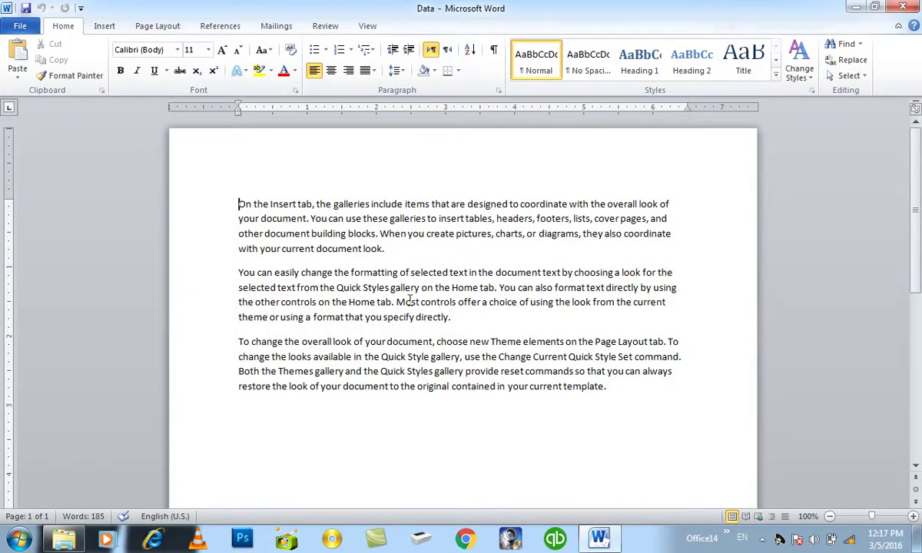
pyautogui.click(18, 28)
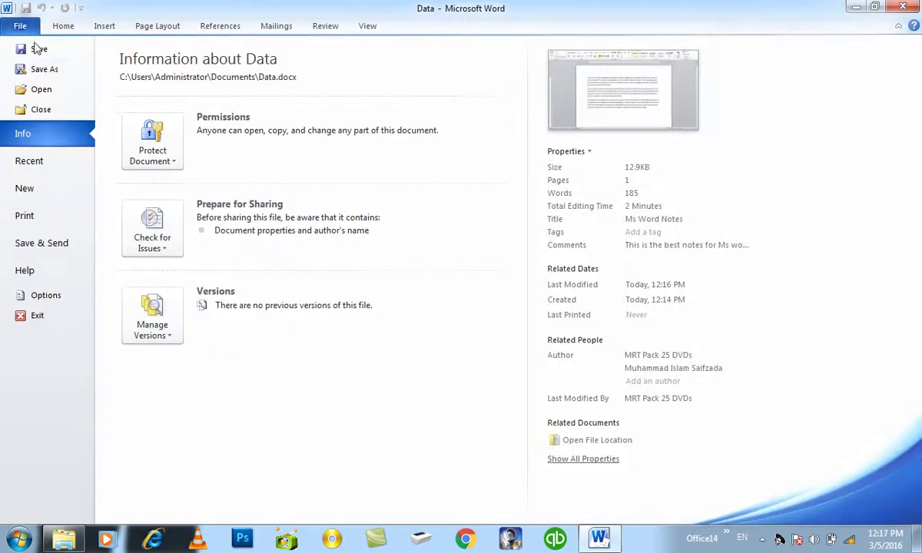
pyautogui.click(142, 142)
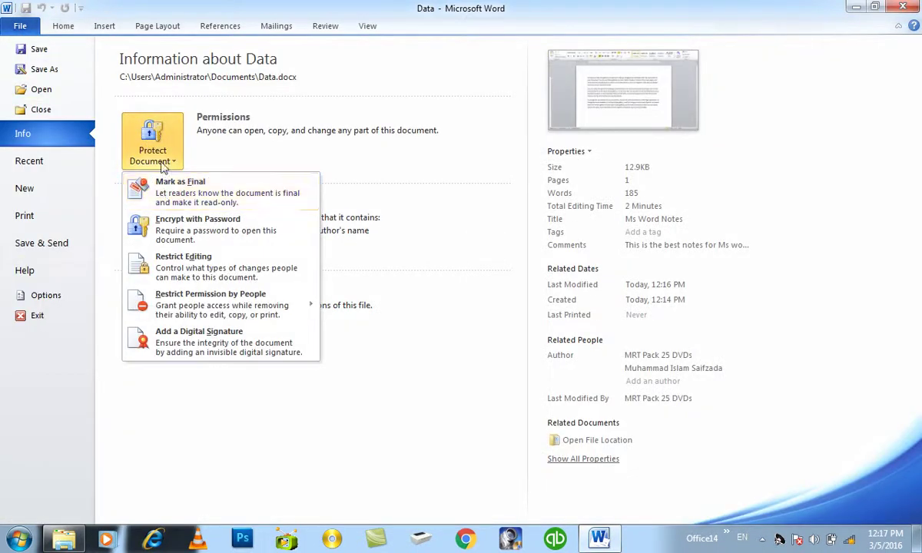
pyautogui.click(20, 28)
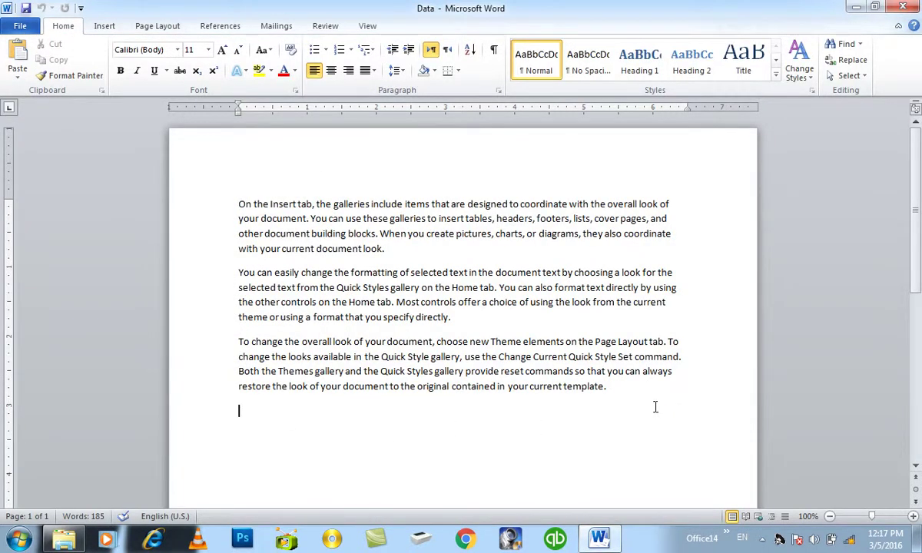
# - Select and deselect the three paragraphs, undo, then return to the Info page
pyautogui.moveTo(615, 381); pyautogui.dragTo(217, 206)
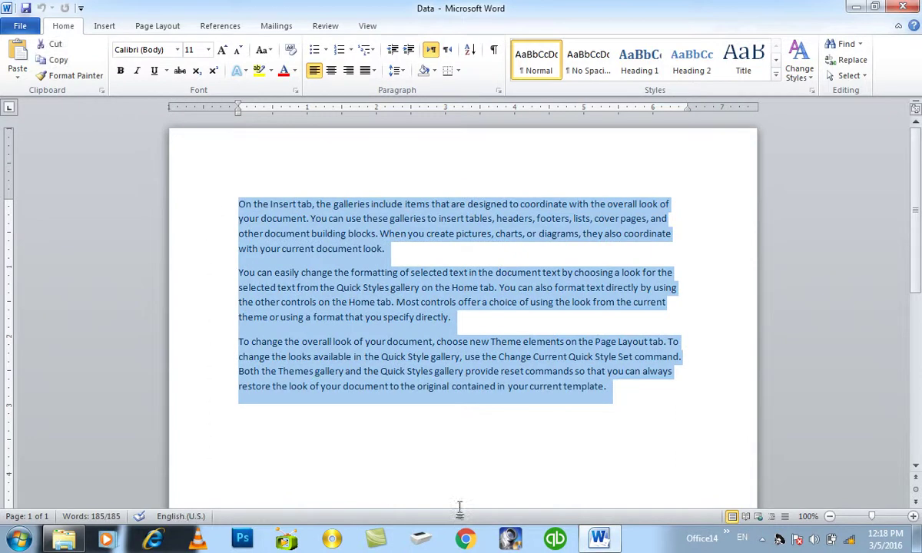
pyautogui.click(453, 449)
pyautogui.hotkey('ctrl', 'z')
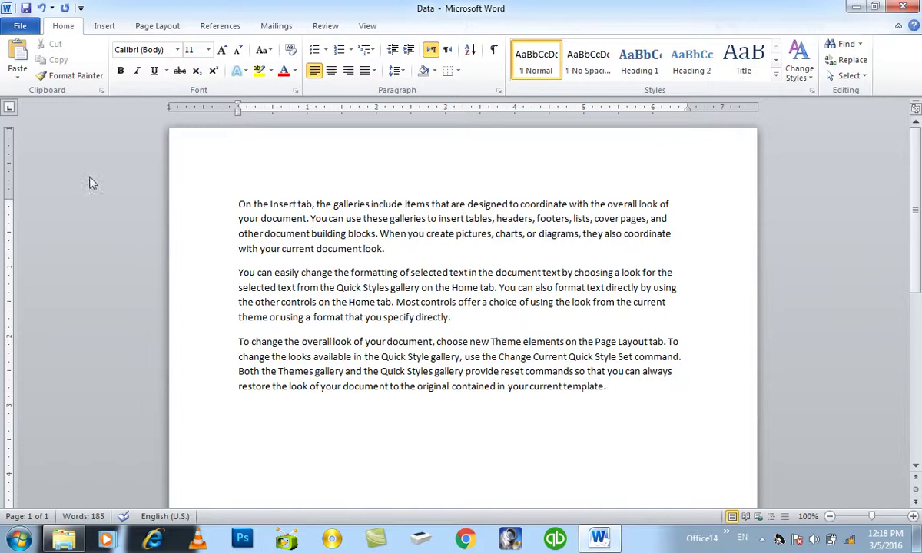
pyautogui.click(19, 27)
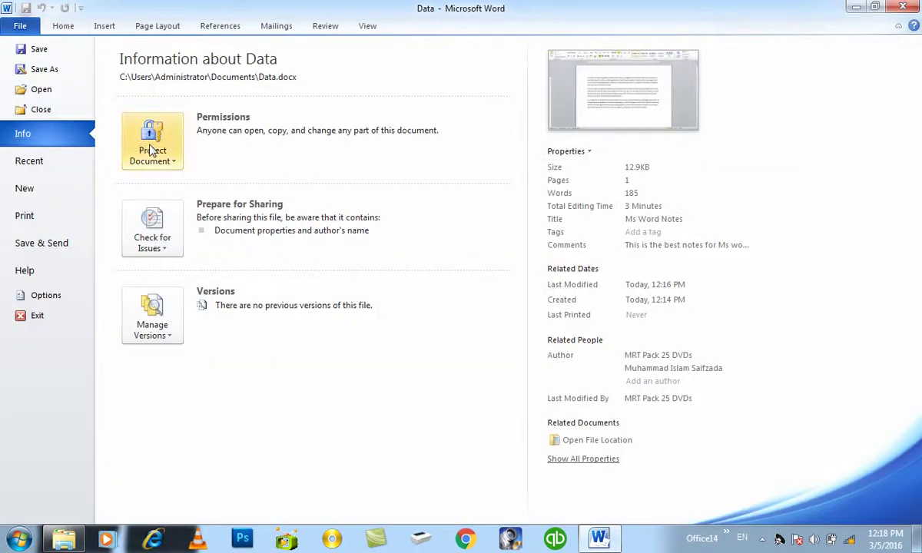
# - Mark Data as Final and dismiss the confirmation notices
pyautogui.click(146, 146)
pyautogui.click(171, 185)
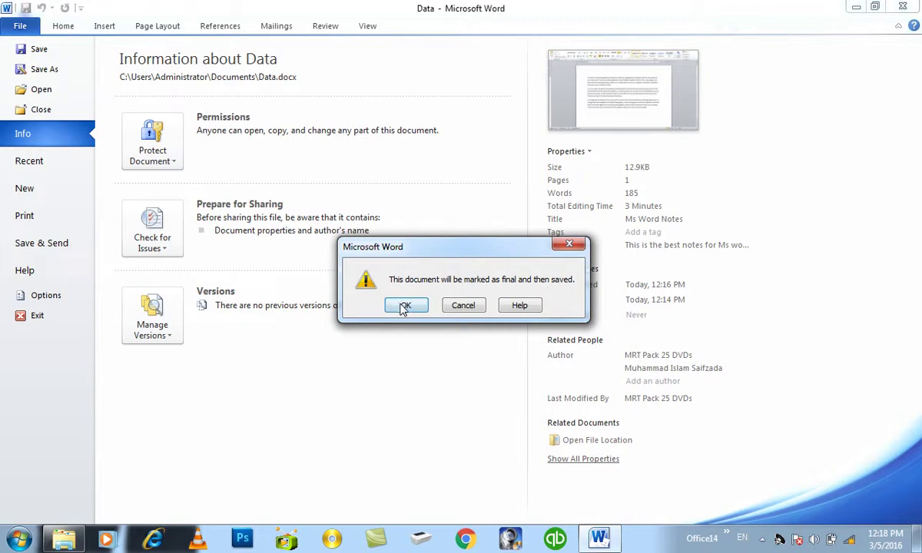
pyautogui.click(402, 305)
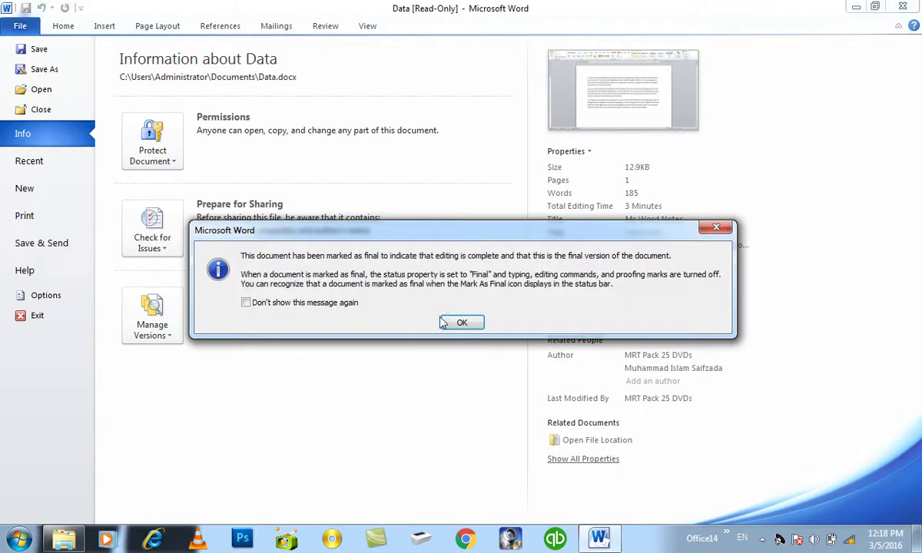
pyautogui.click(455, 323)
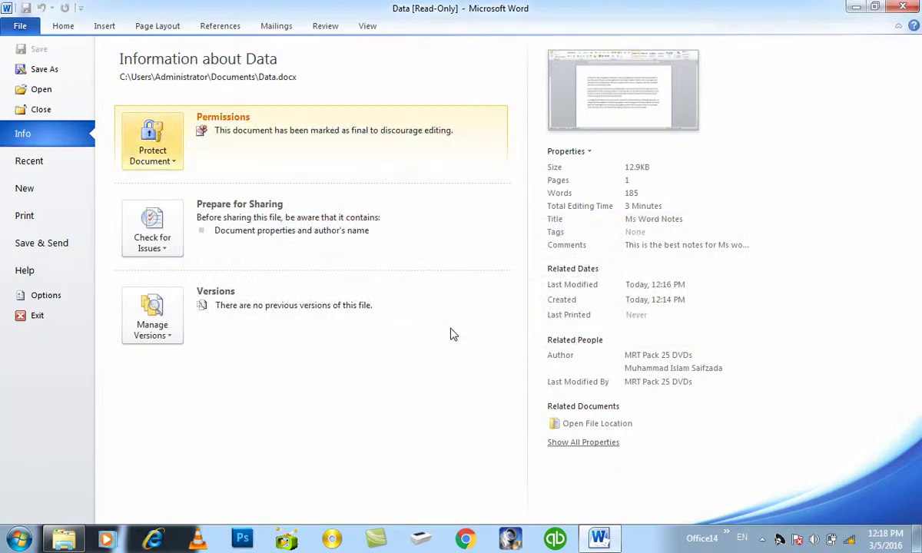
pyautogui.press('Escape')
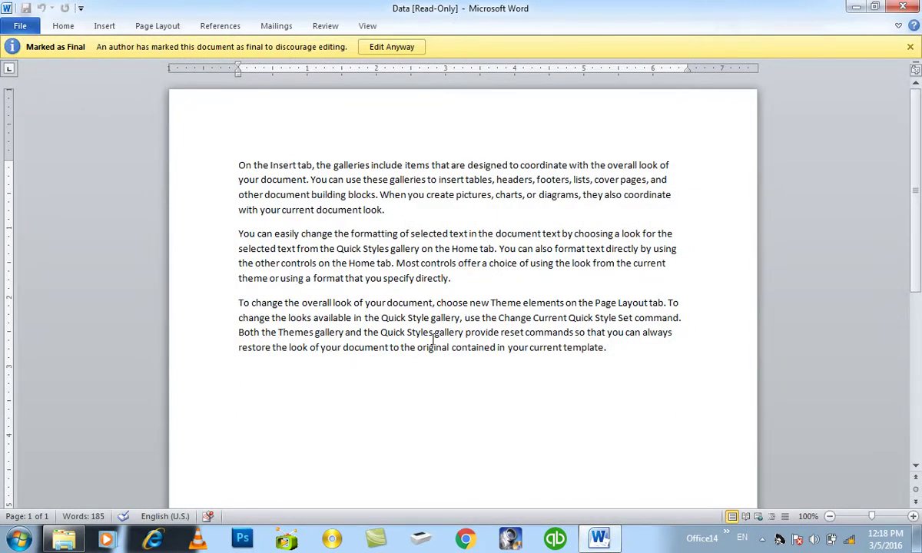
# - Choose Edit Anyway, type test text, undo it, and save the document
pyautogui.write('aa')
pyautogui.click(391, 49)
pyautogui.press('Return')
pyautogui.write('ASDADADADADAS')
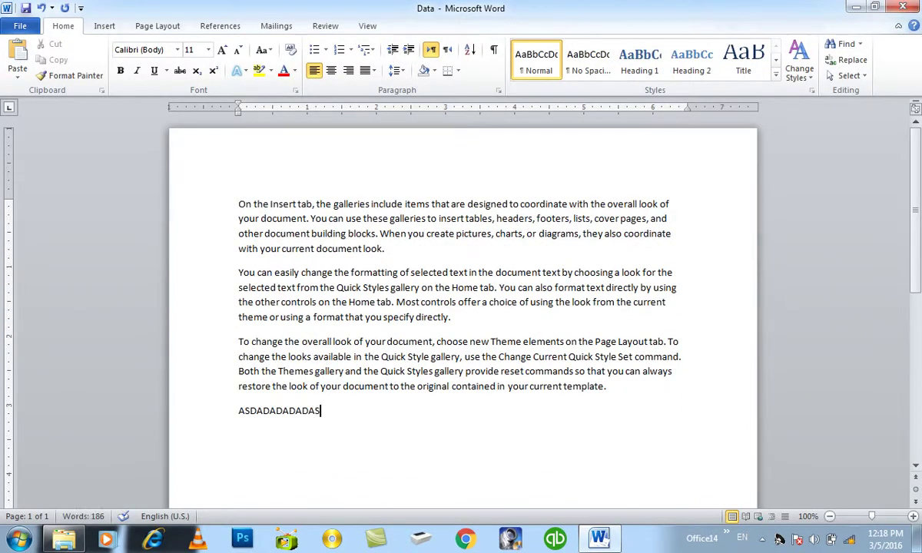
pyautogui.hotkey('ctrl', 'z')
pyautogui.hotkey('ctrl', 's')
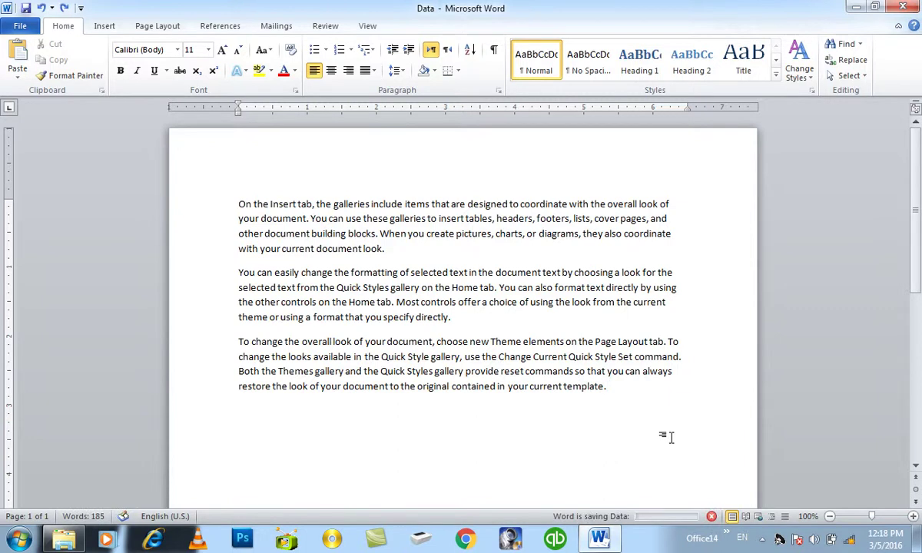
pyautogui.click(20, 26)
# - Encrypt Data with a password, entered twice, and save the document
pyautogui.click(175, 170)
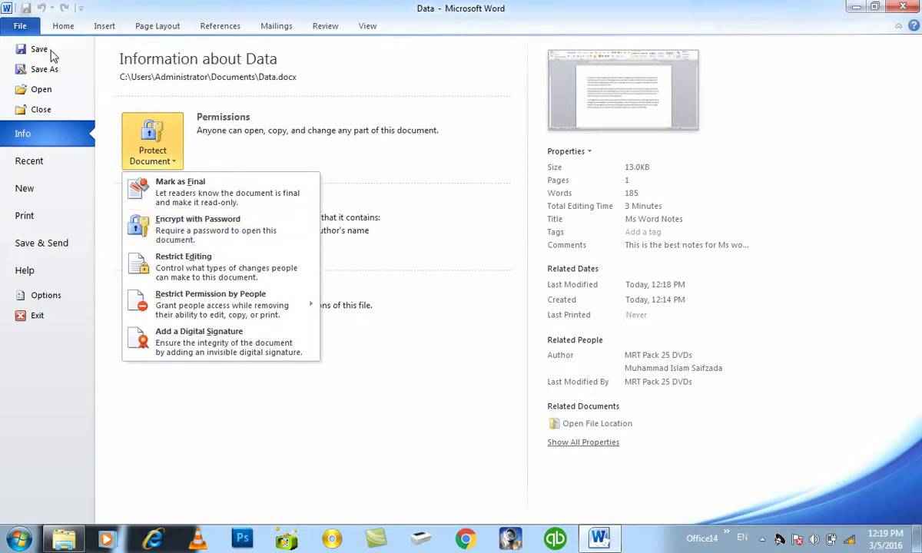
pyautogui.click(198, 223)
pyautogui.press('Return')
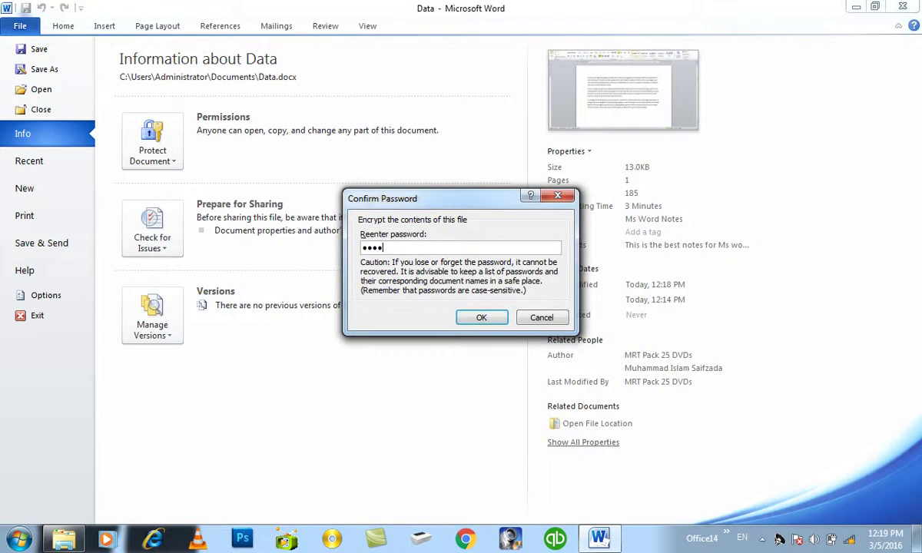
pyautogui.press('Return')
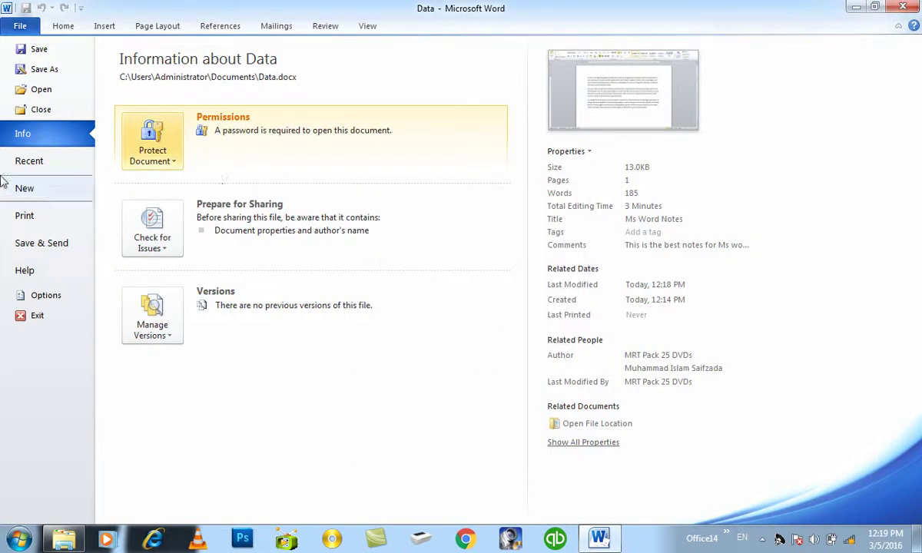
pyautogui.click(22, 24)
pyautogui.click(25, 8)
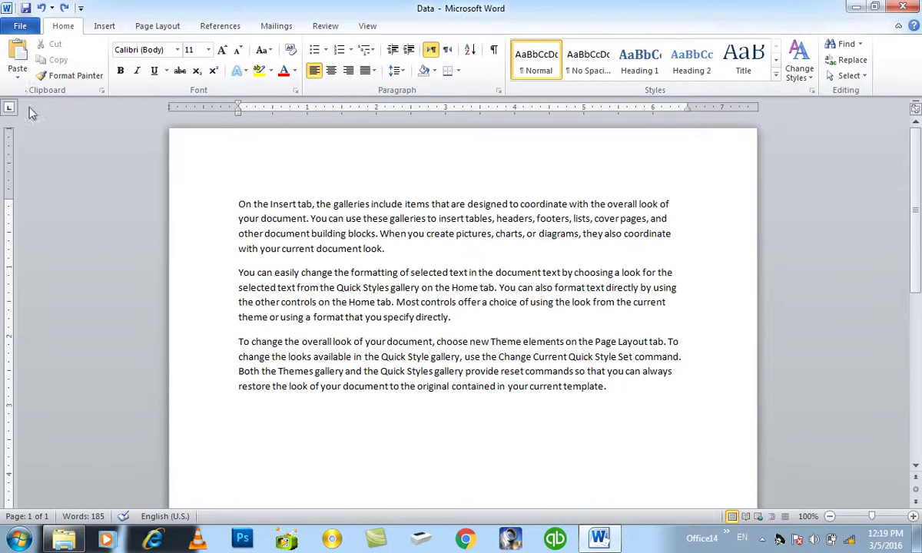
# - Close Data and reopen it from the recent documents list
pyautogui.click(21, 30)
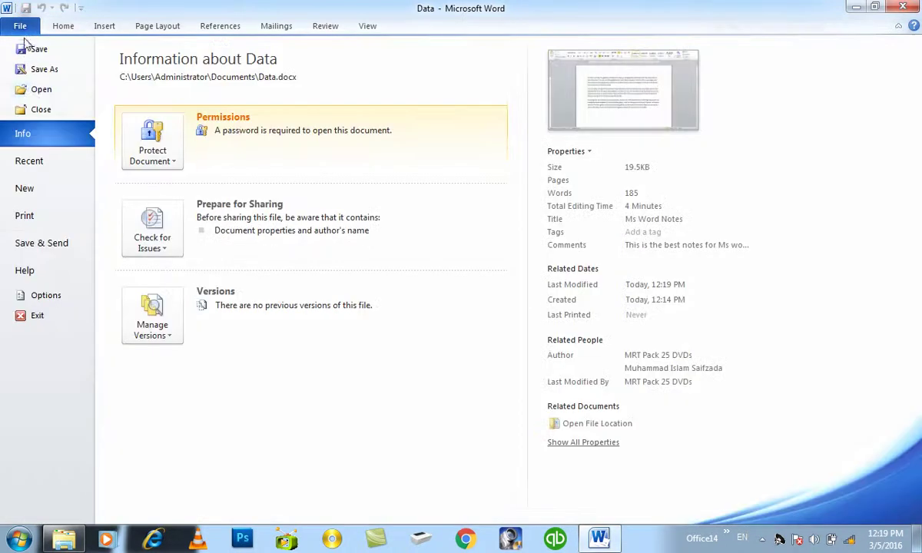
pyautogui.click(35, 110)
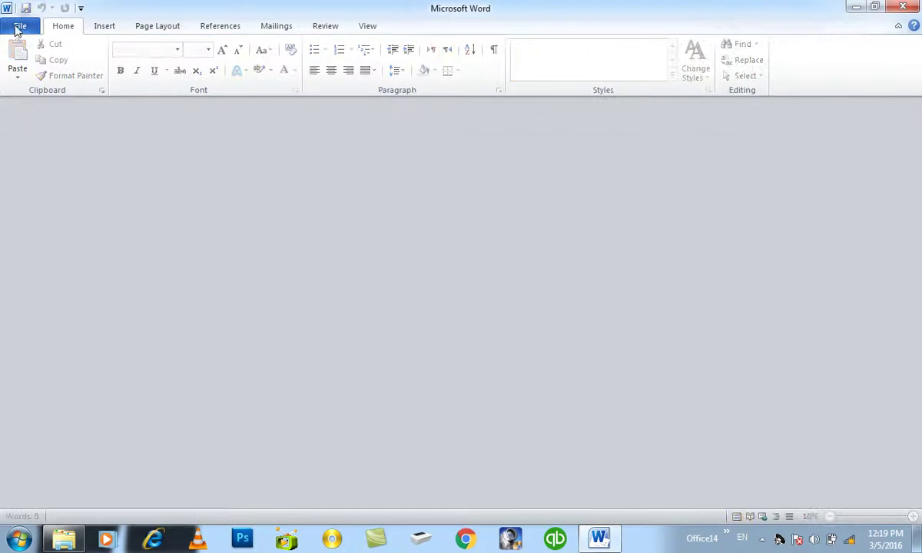
pyautogui.click(18, 25)
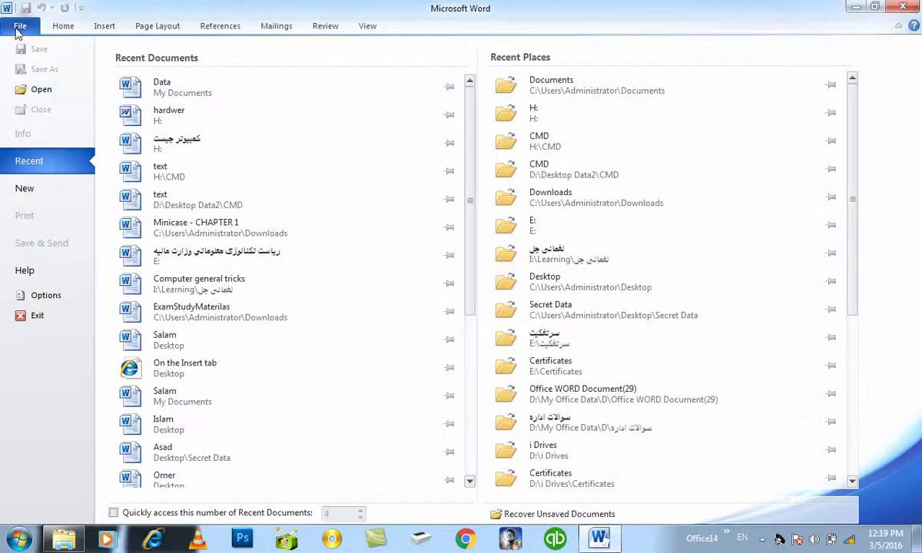
pyautogui.click(162, 94)
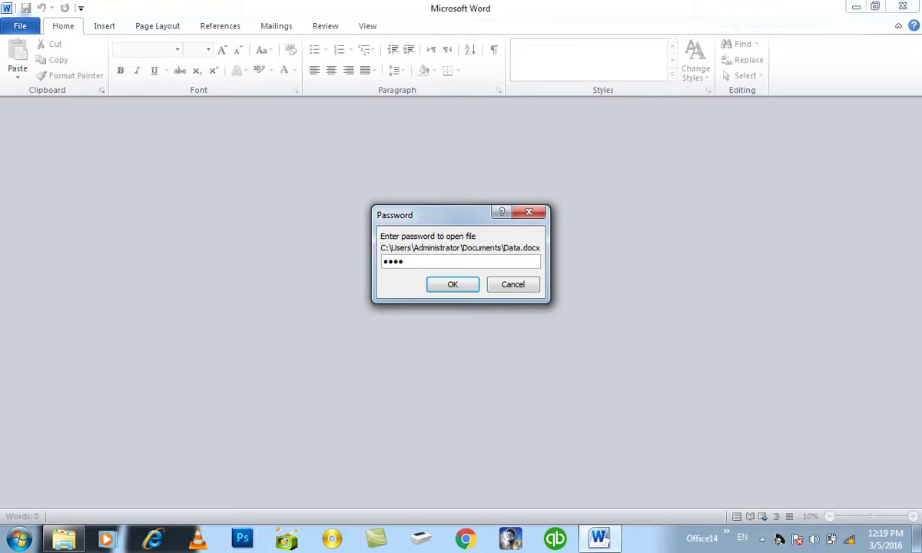
# - Enter the document password to open Data, then type test word ASAD and undo it
pyautogui.press('Return')
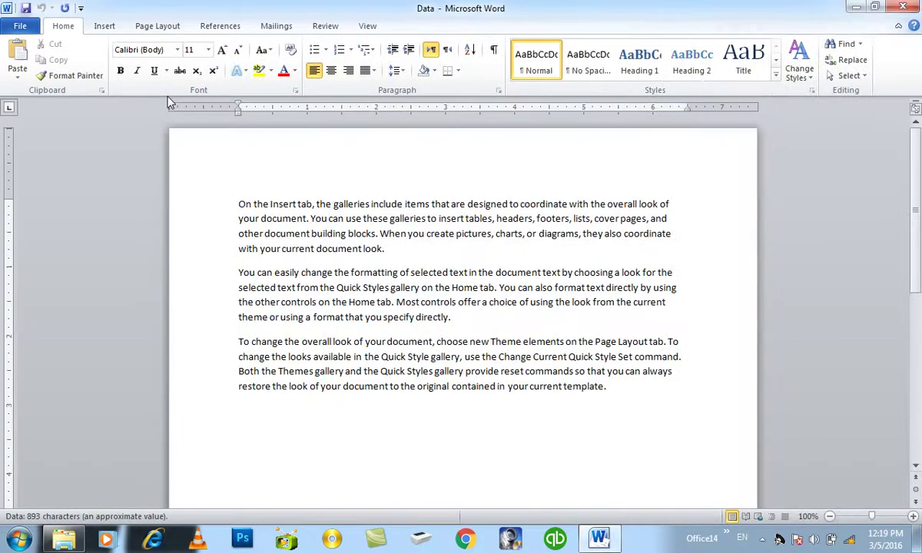
pyautogui.write('ASAD')
pyautogui.hotkey('ctrl', 'z')
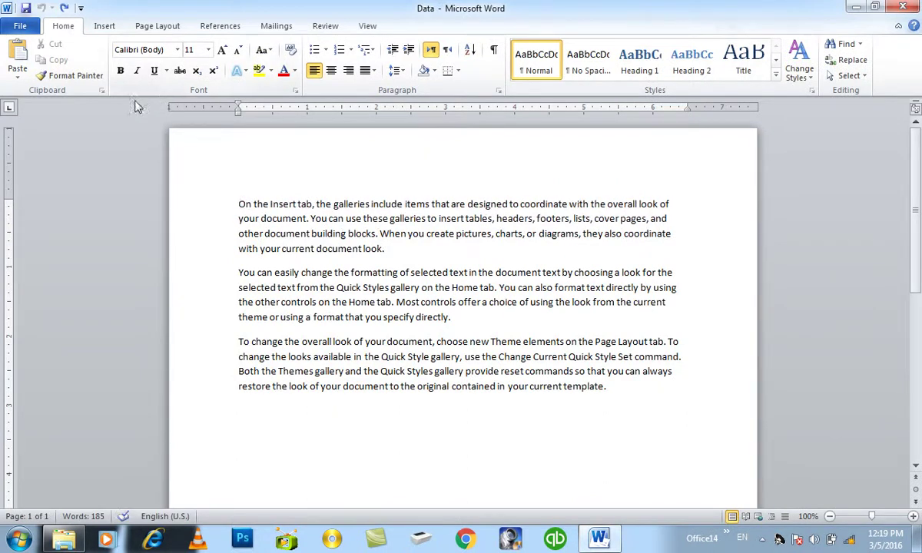
# - Clear the encryption password on Data and save the document without it
pyautogui.click(20, 27)
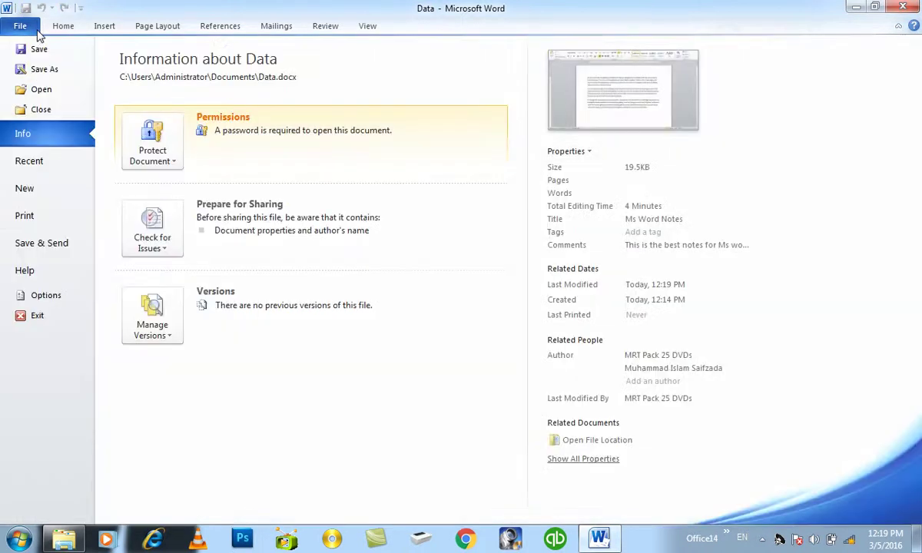
pyautogui.click(159, 153)
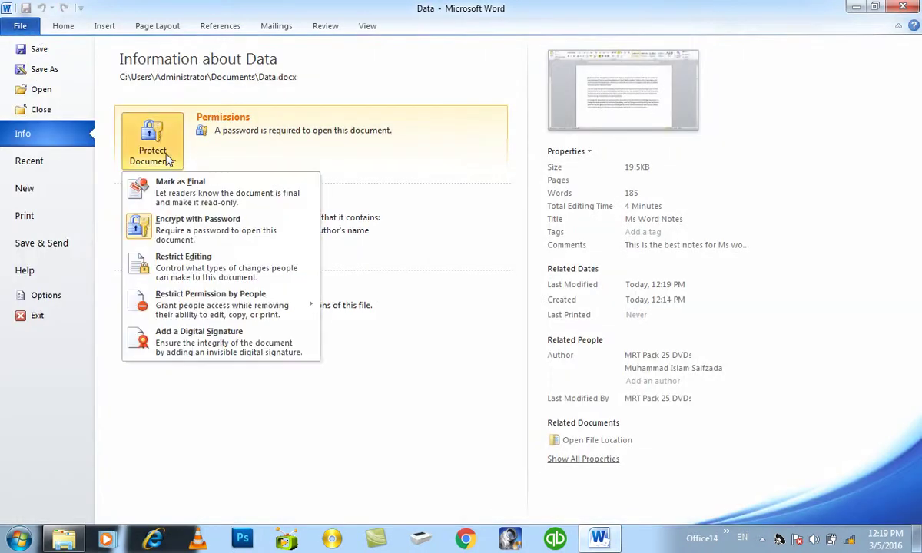
pyautogui.click(177, 223)
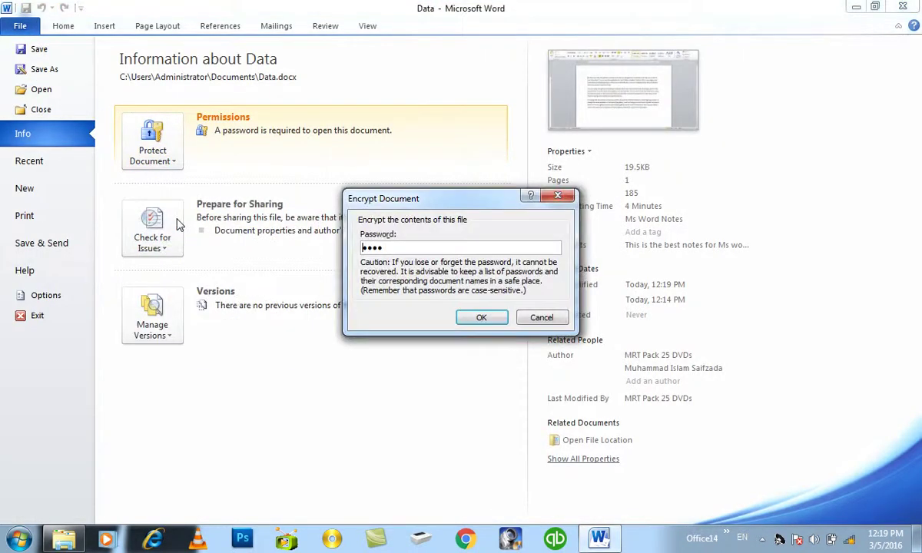
pyautogui.press('BackSpace')
pyautogui.click(483, 316)
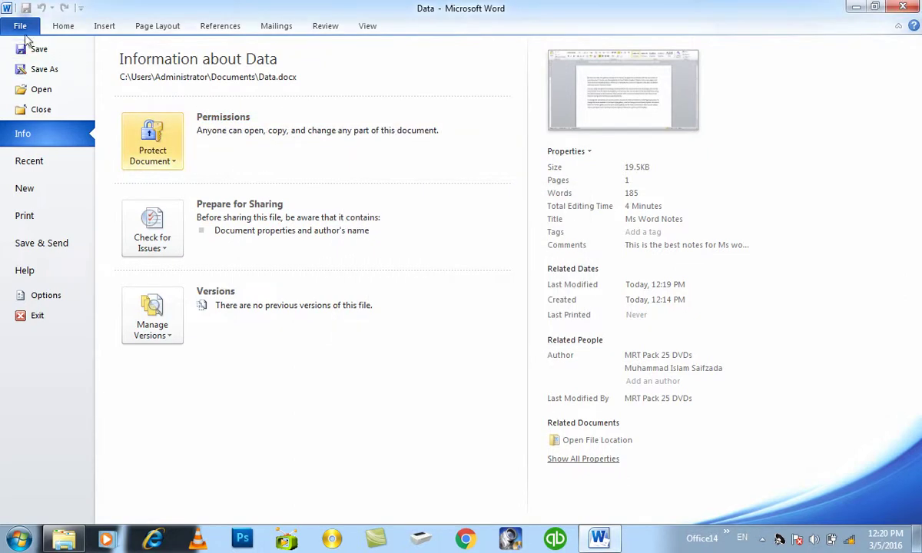
pyautogui.click(35, 49)
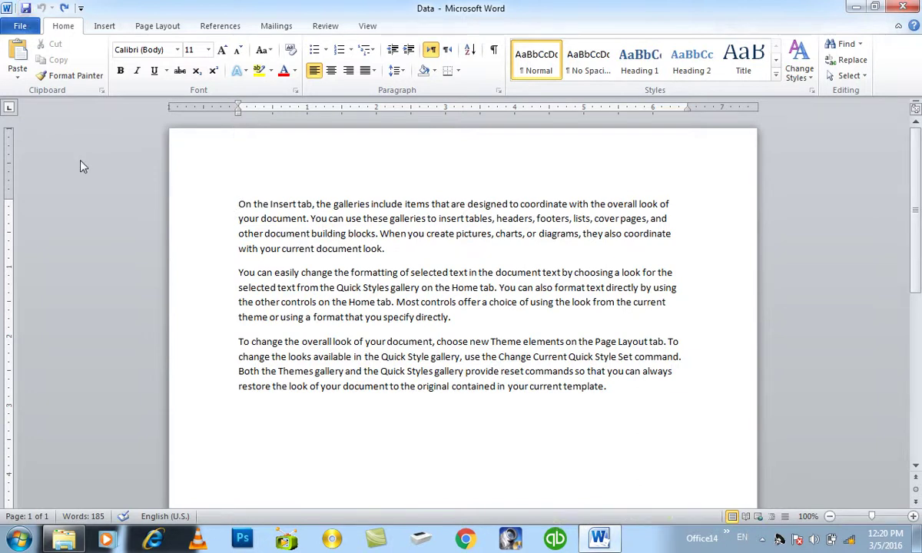
# - Close Data with Ctrl+W and reopen it from the Recent documents list
pyautogui.hotkey('ctrl', 'w')
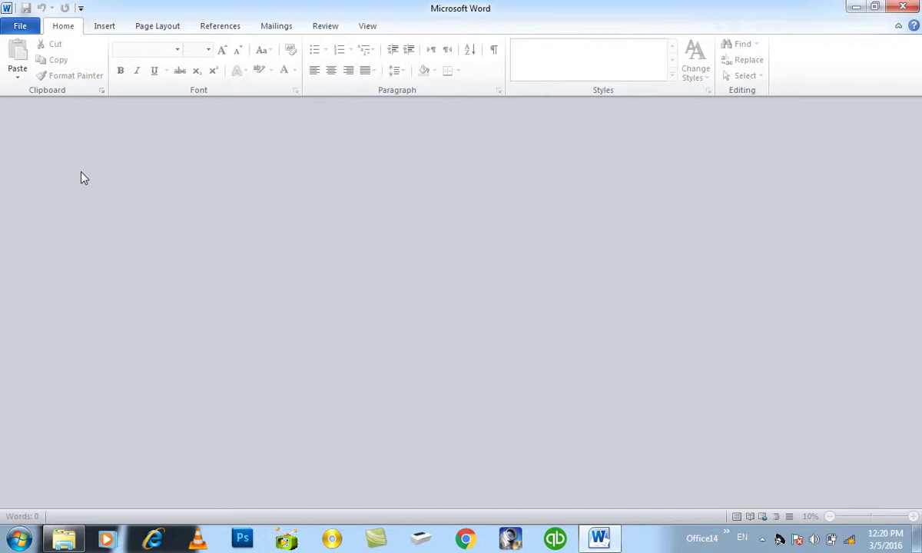
pyautogui.click(29, 28)
pyautogui.click(157, 91)
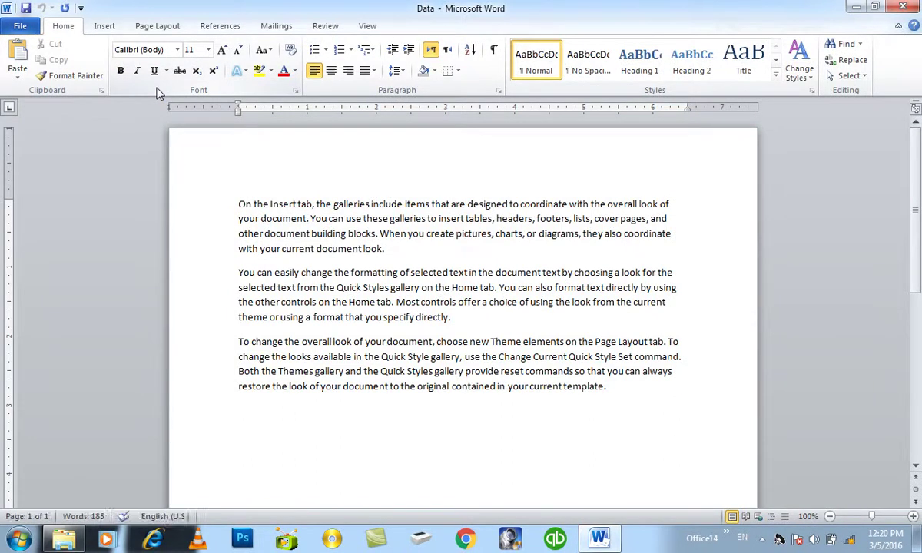
# - Look over the Protect Document options, then select and deselect the three paragraphs
pyautogui.click(31, 25)
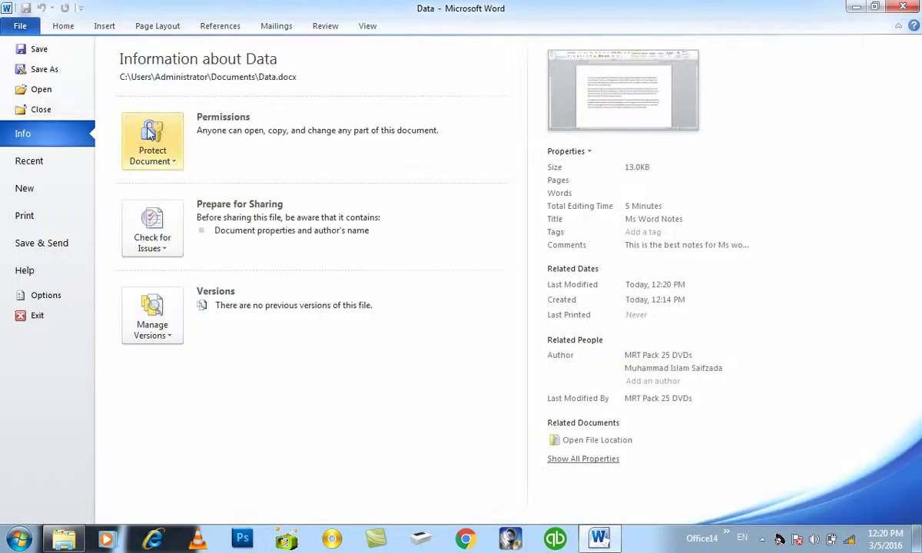
pyautogui.click(163, 164)
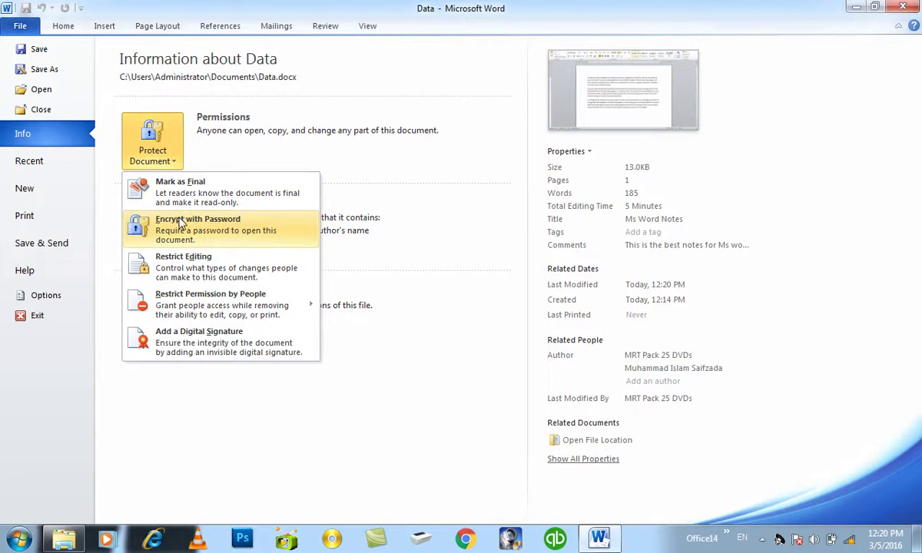
pyautogui.click(23, 27)
pyautogui.moveTo(607, 386)
pyautogui.mouseDown()
pyautogui.moveTo(280, 163)
pyautogui.moveTo(234, 173)
pyautogui.mouseUp()
pyautogui.click(609, 428)
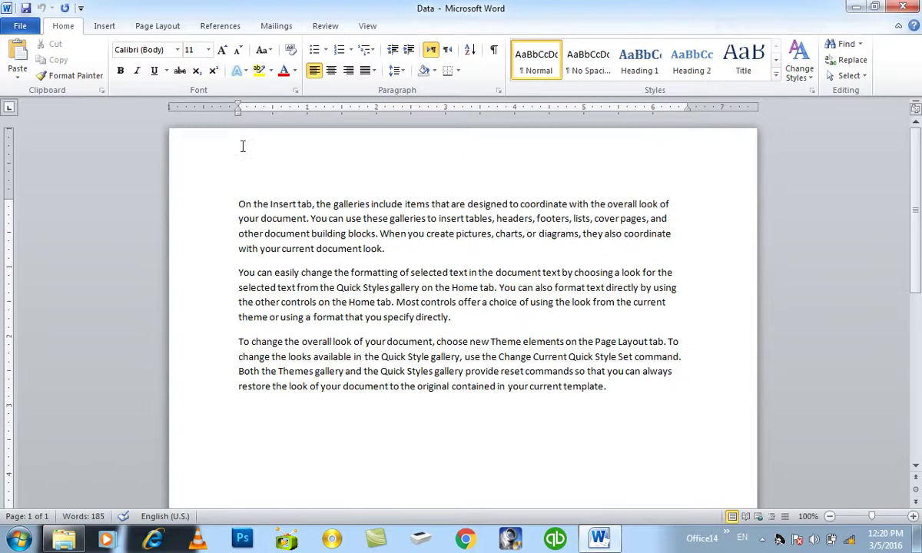
# - Open the Restrict Editing settings from Protect Document on the Info page
pyautogui.click(20, 25)
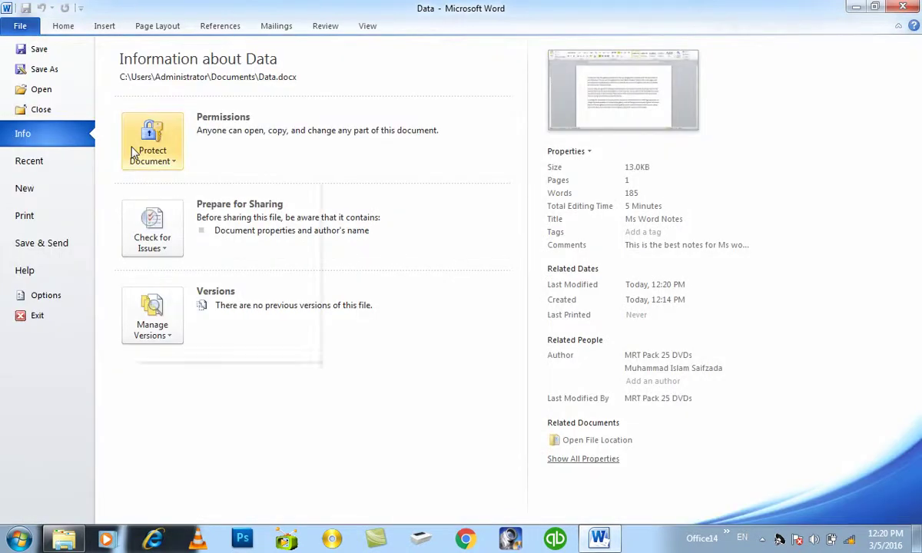
pyautogui.click(146, 138)
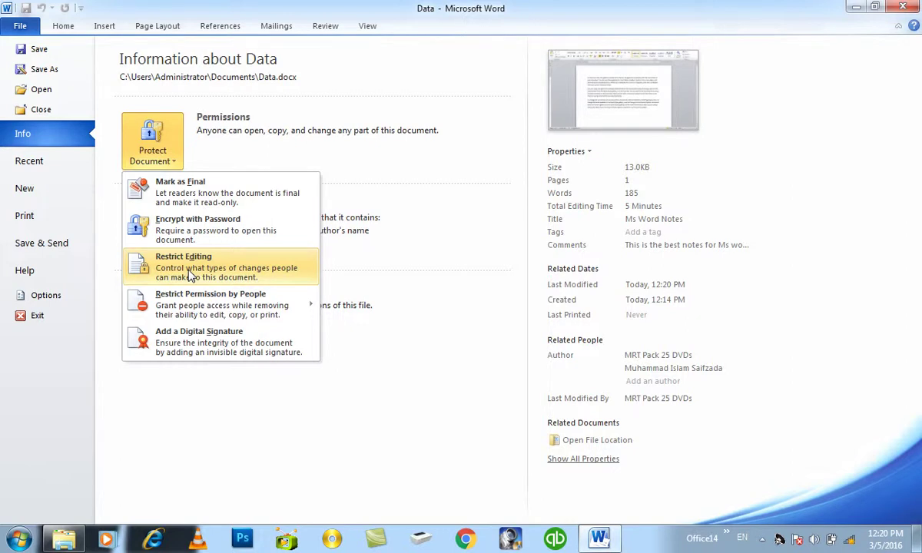
pyautogui.click(190, 275)
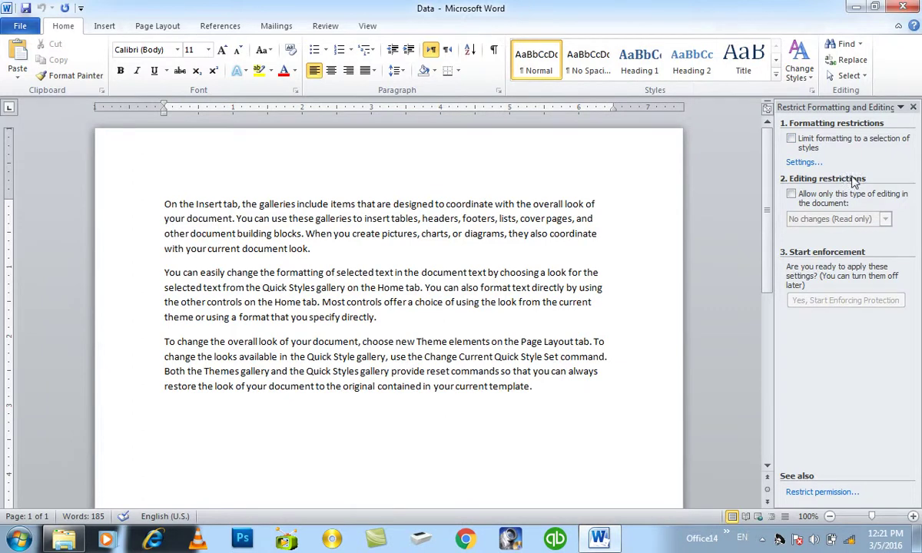
pyautogui.moveTo(533, 388); pyautogui.dragTo(162, 201)
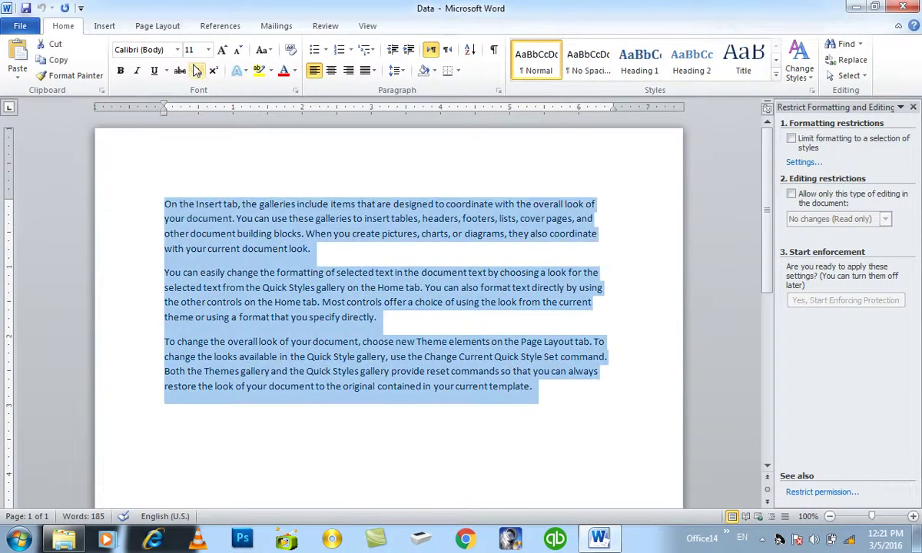
pyautogui.click(504, 422)
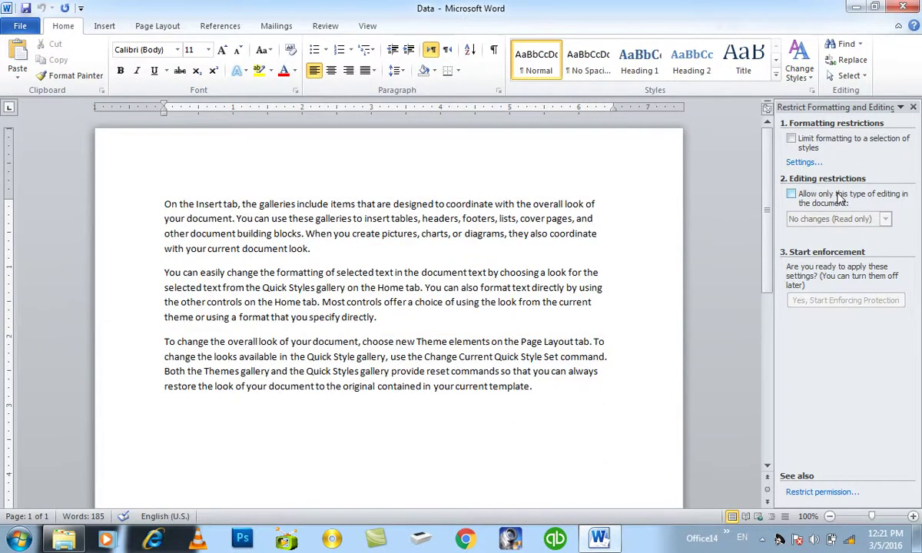
pyautogui.click(791, 196)
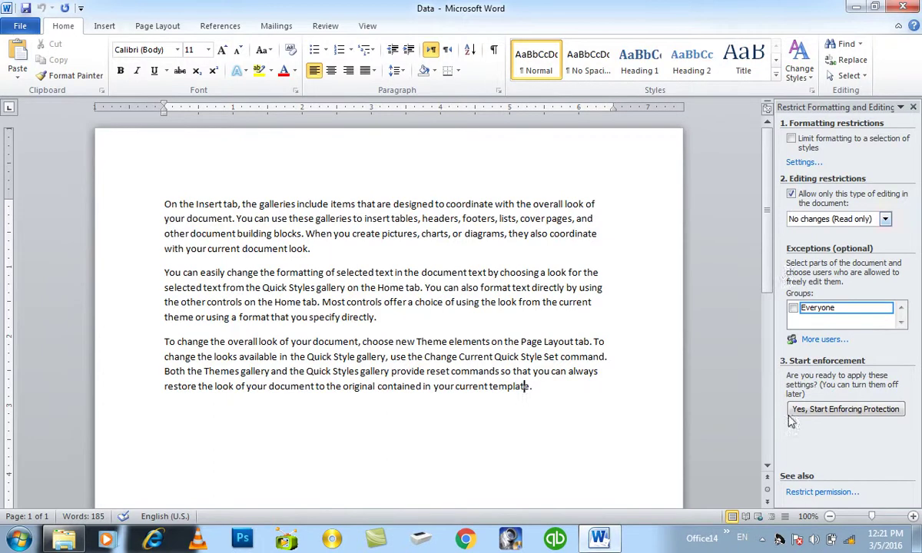
pyautogui.click(798, 410)
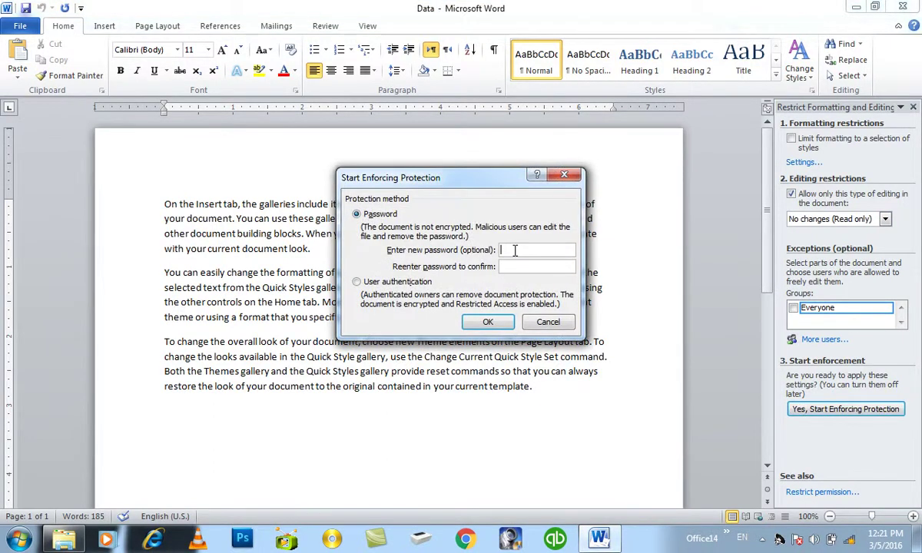
pyautogui.press('Tab')
pyautogui.click(487, 321)
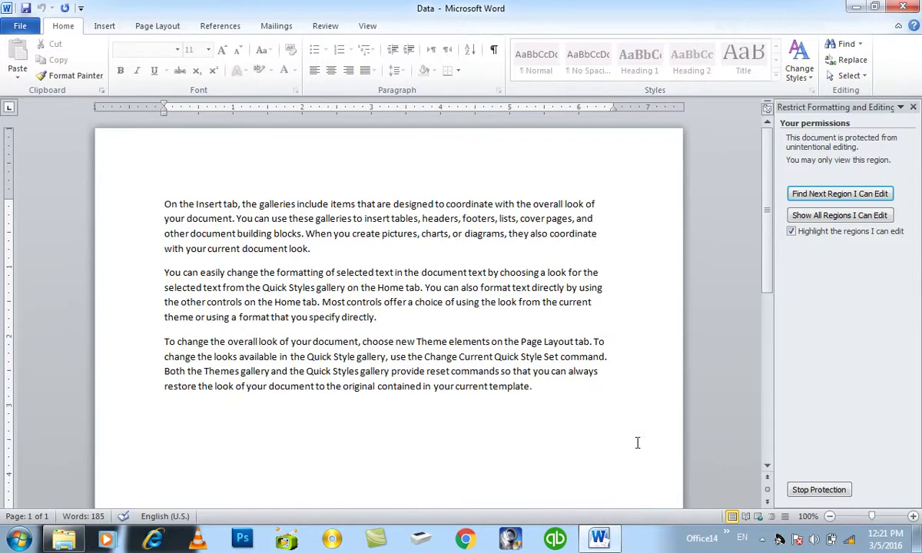
pyautogui.click(819, 489)
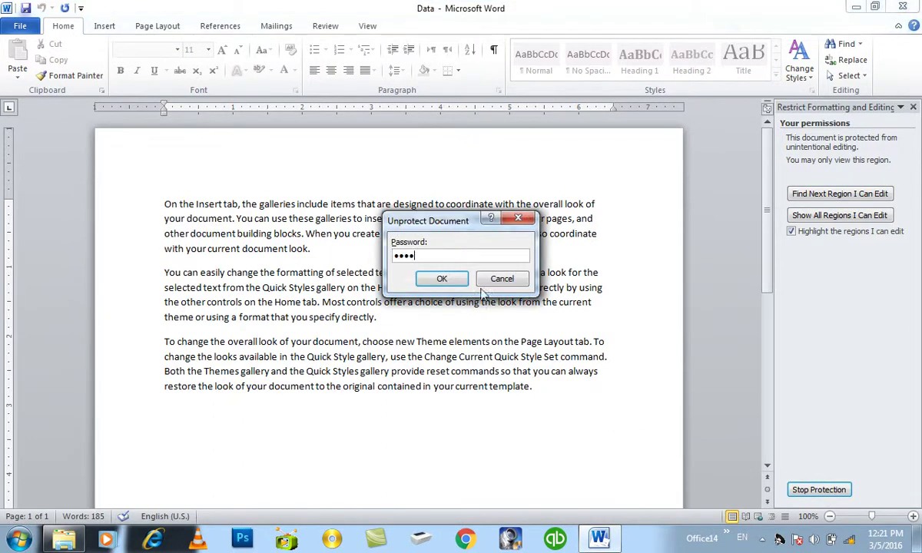
pyautogui.press('Return')
pyautogui.click(520, 400)
pyautogui.write('ASD')
pyautogui.press('BackSpace')
pyautogui.press('BackSpace')
pyautogui.press('BackSpace')
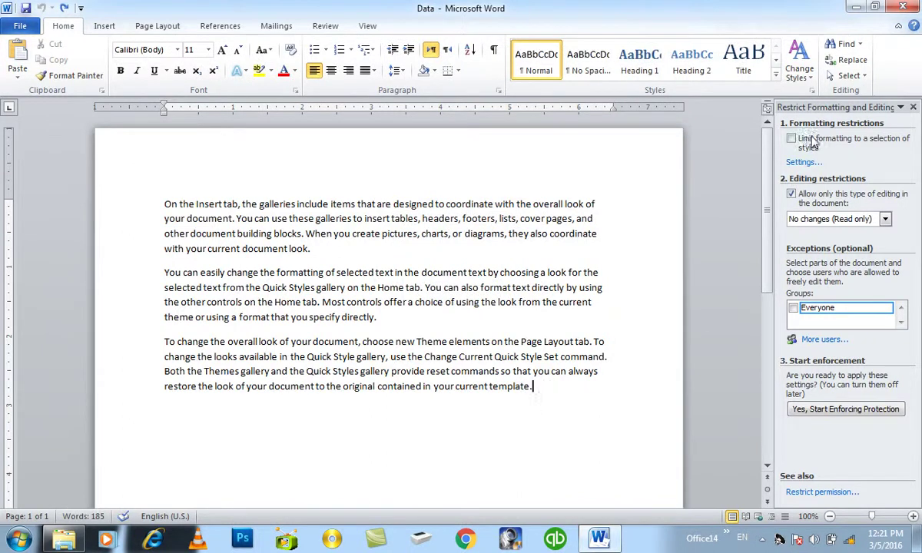
pyautogui.click(818, 199)
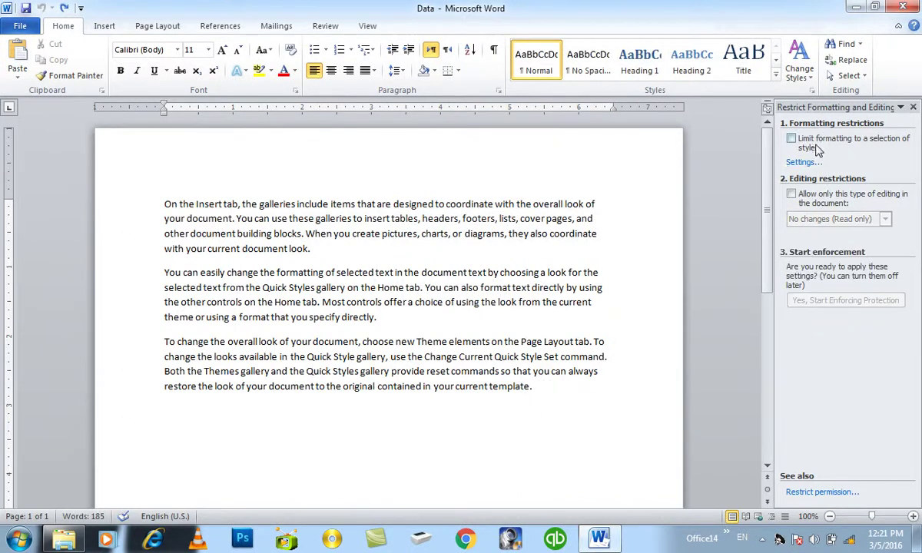
pyautogui.click(791, 138)
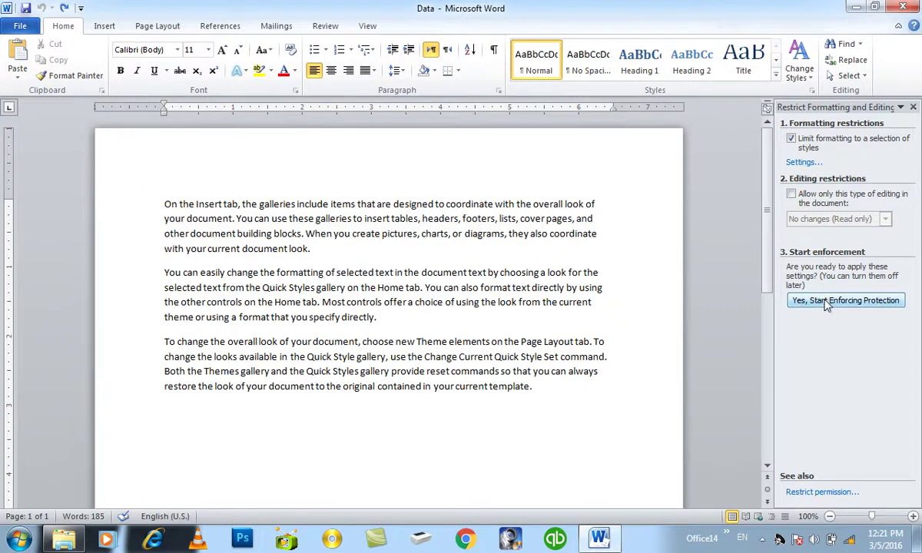
pyautogui.click(824, 300)
pyautogui.click(519, 266)
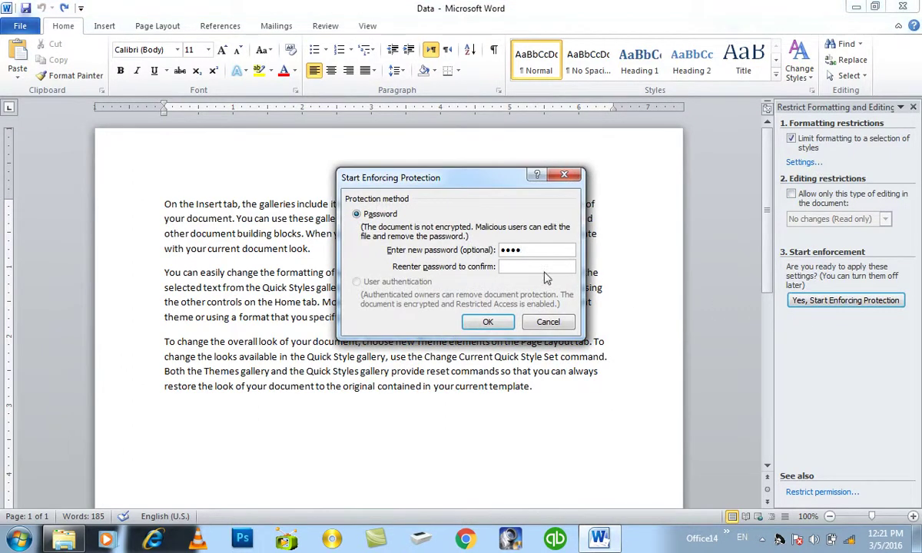
pyautogui.click(510, 322)
# - Test the protection by replacing all text with ASDA, then undo it
pyautogui.hotkey('ctrl', 'a')
pyautogui.write('ASDA')
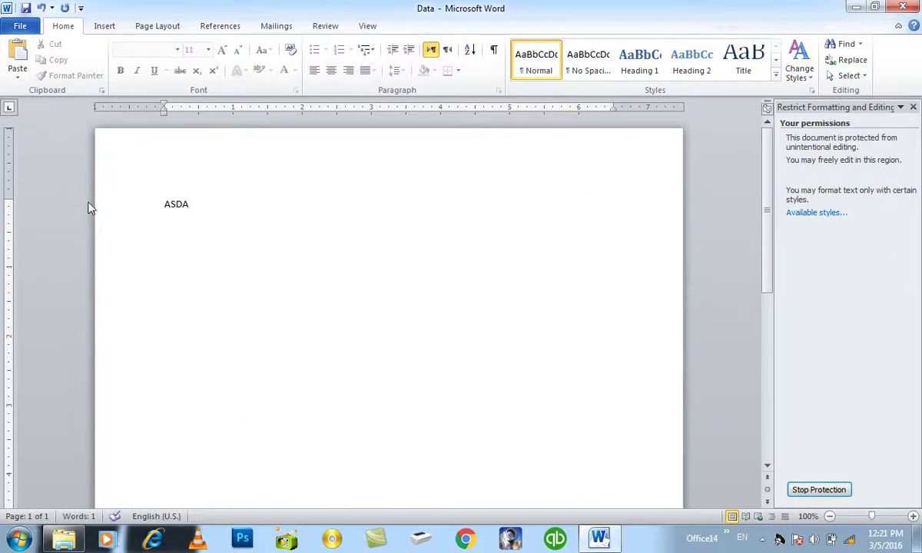
pyautogui.hotkey('ctrl', 'z')
pyautogui.moveTo(572, 450); pyautogui.dragTo(70, 123)
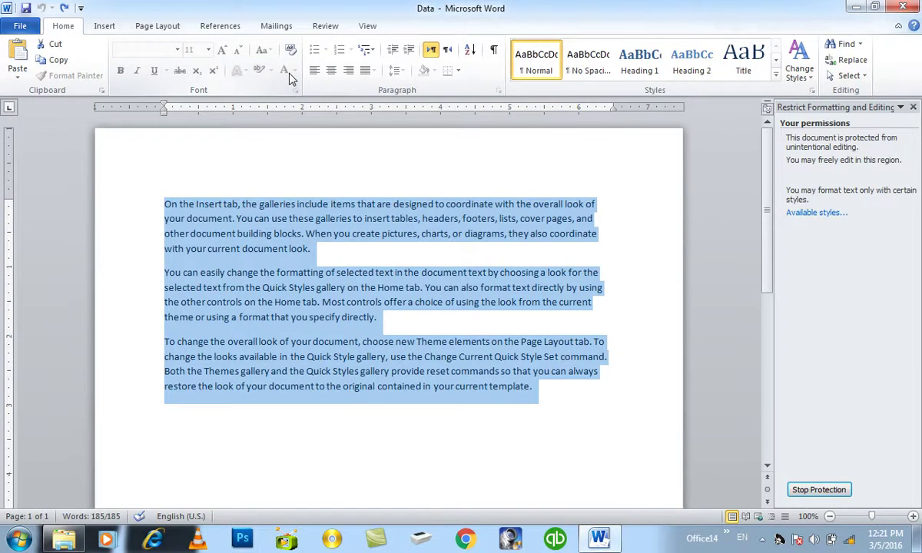
pyautogui.click(511, 262)
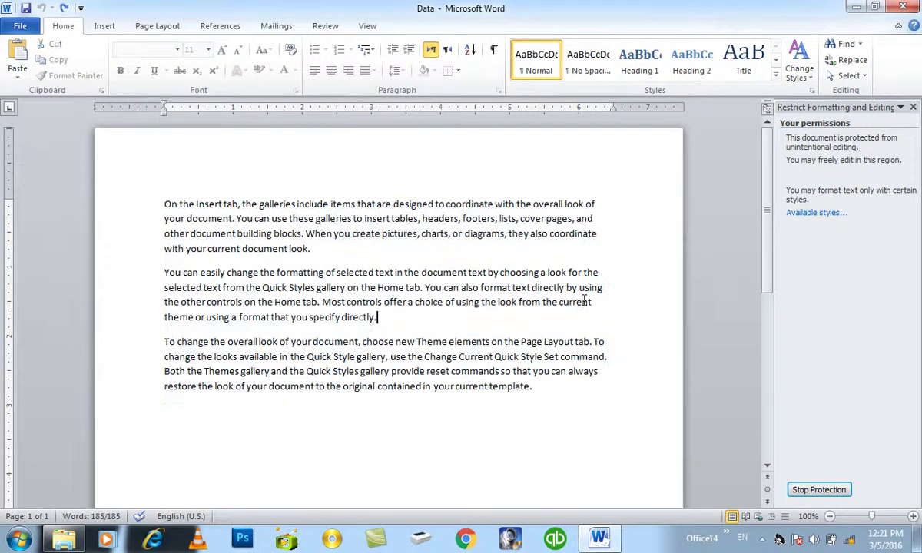
pyautogui.click(826, 489)
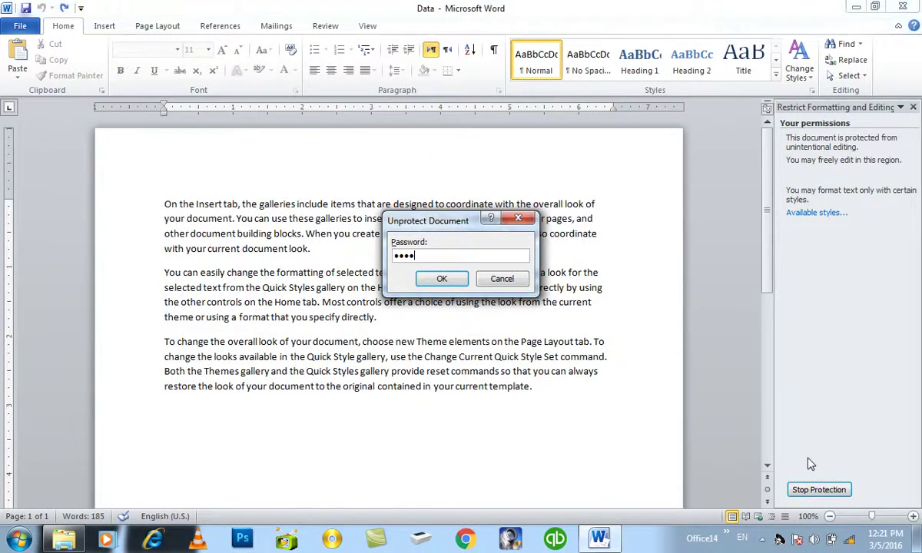
pyautogui.press('Return')
pyautogui.click(555, 415)
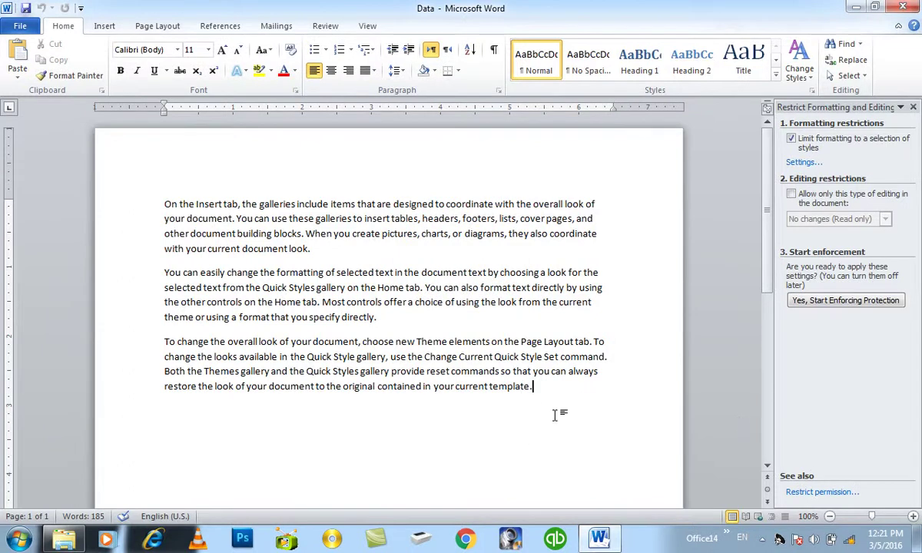
pyautogui.moveTo(554, 414); pyautogui.dragTo(142, 188)
pyautogui.hotkey('ctrl', 'c')
# - Toggle bold on the selected paragraphs, undo it, and deselect the text
pyautogui.click(119, 70)
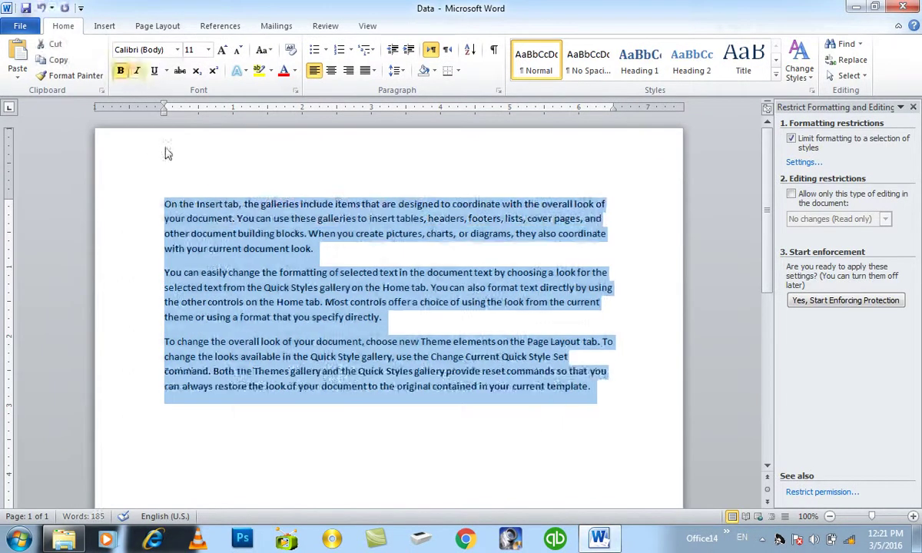
pyautogui.hotkey('ctrl', 'z')
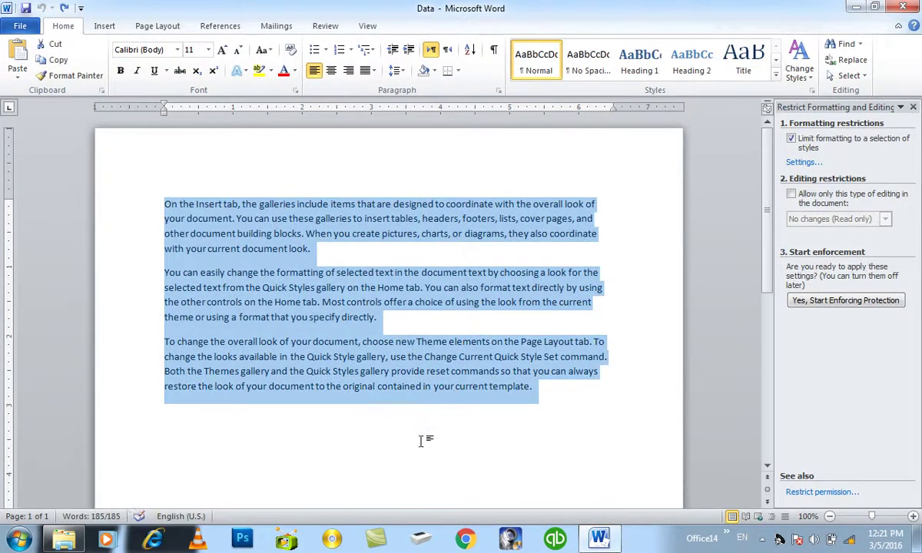
pyautogui.click(421, 434)
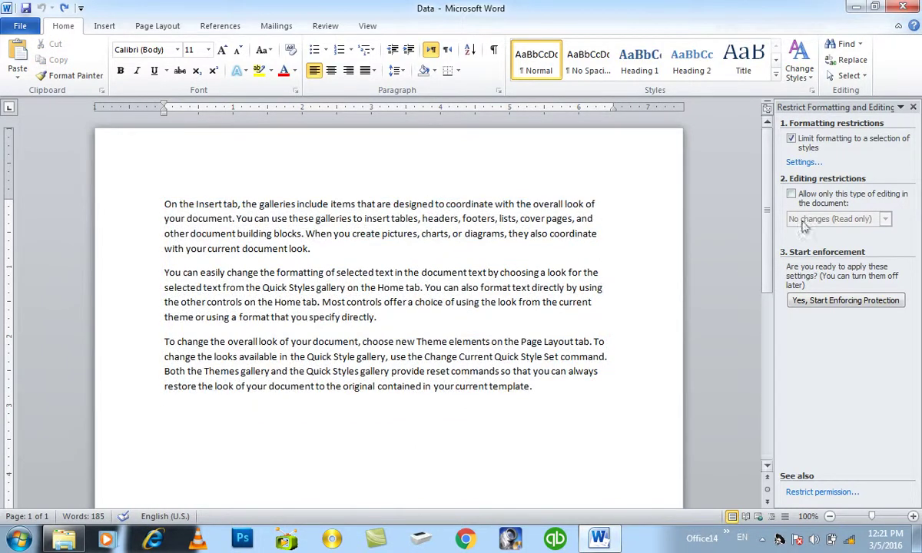
# - Restrict editing to No changes (Read only) and start enforcing protection
pyautogui.click(803, 197)
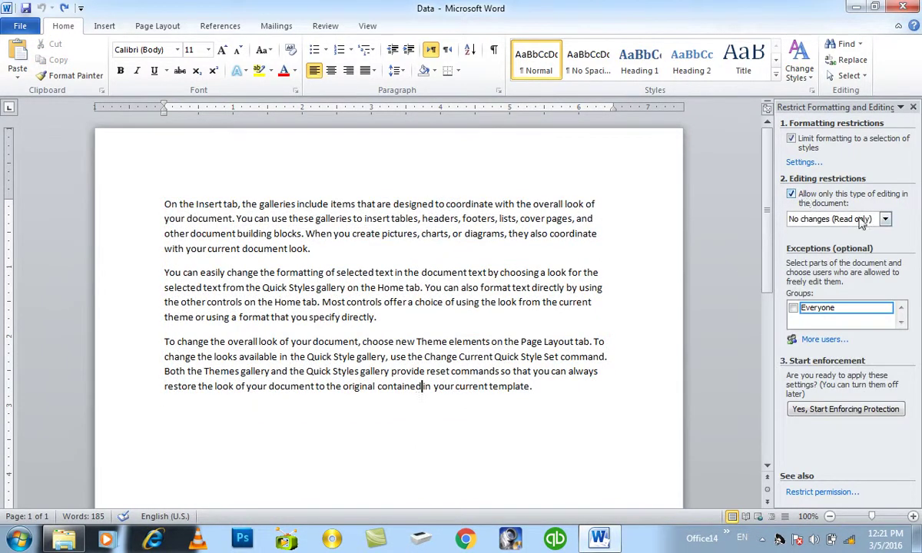
pyautogui.click(885, 220)
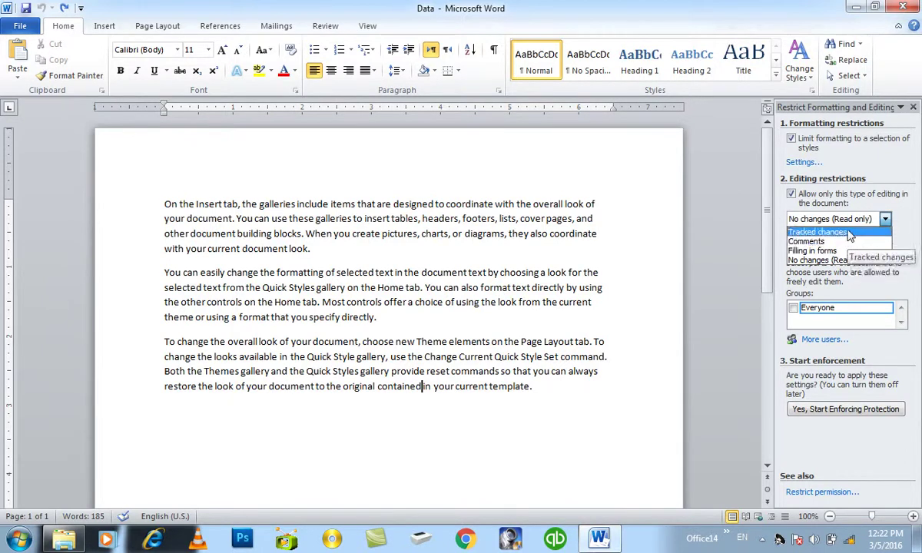
pyautogui.click(852, 220)
pyautogui.click(885, 219)
pyautogui.click(830, 261)
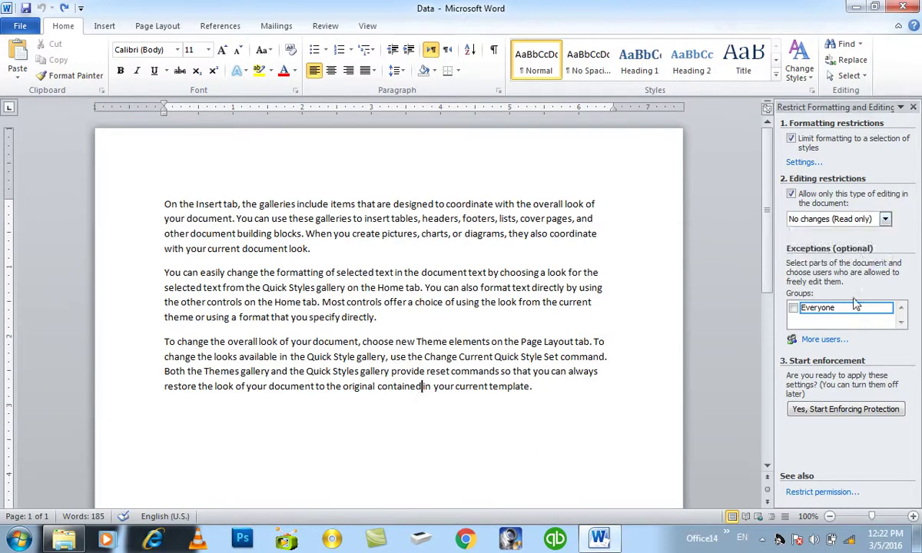
pyautogui.click(795, 408)
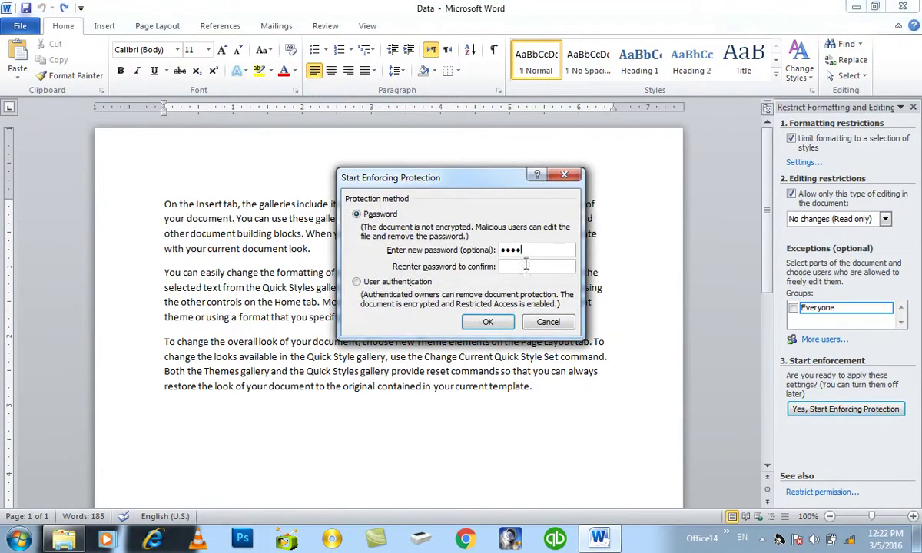
pyautogui.click(522, 268)
pyautogui.click(487, 322)
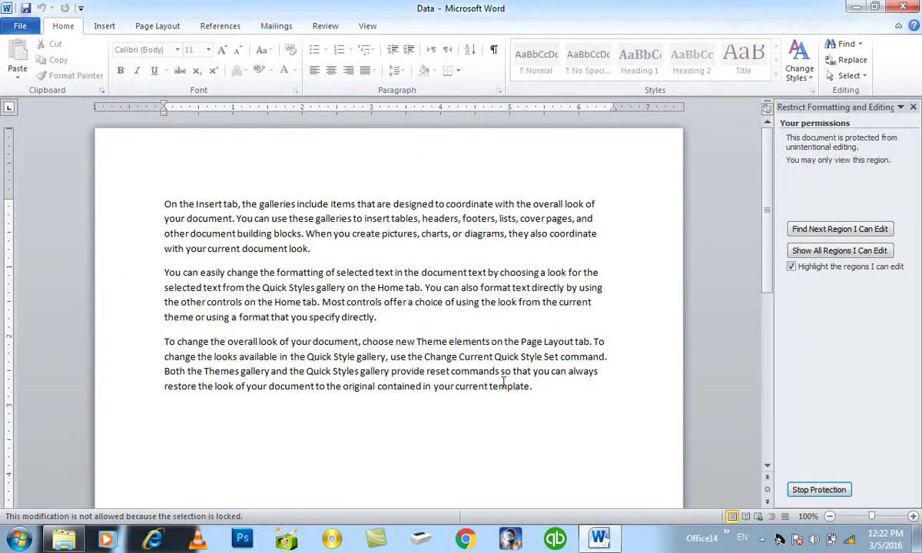
# - Select all of Data's text and create a new blank document
pyautogui.click(569, 403)
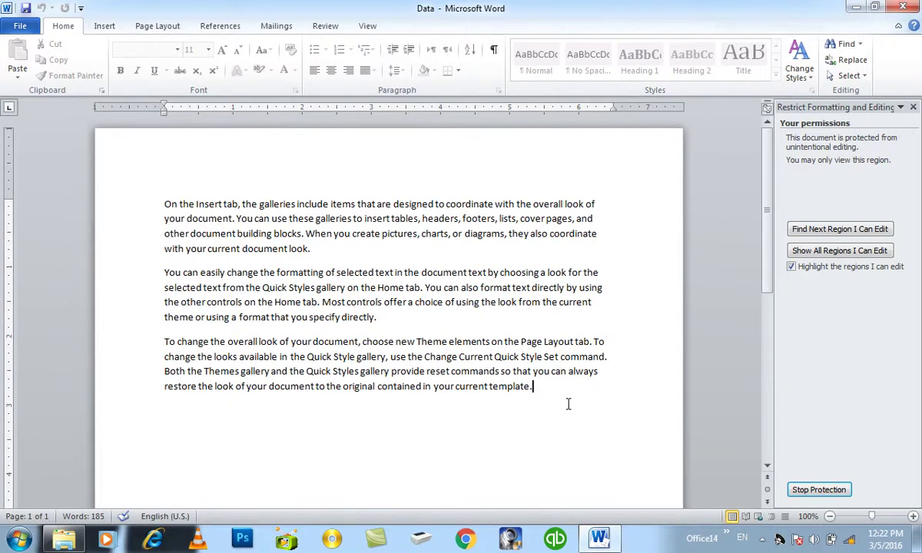
pyautogui.hotkey('ctrl', 'a')
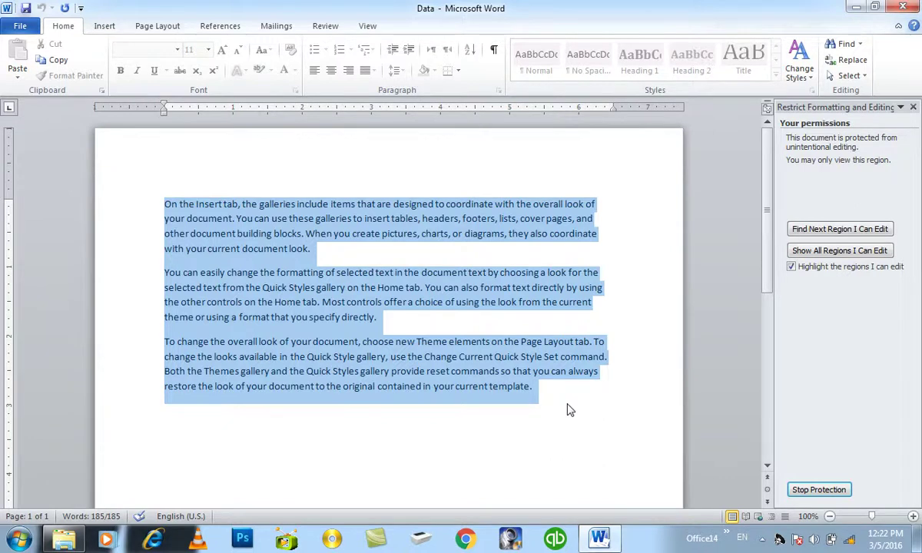
pyautogui.hotkey('ctrl', 'n')
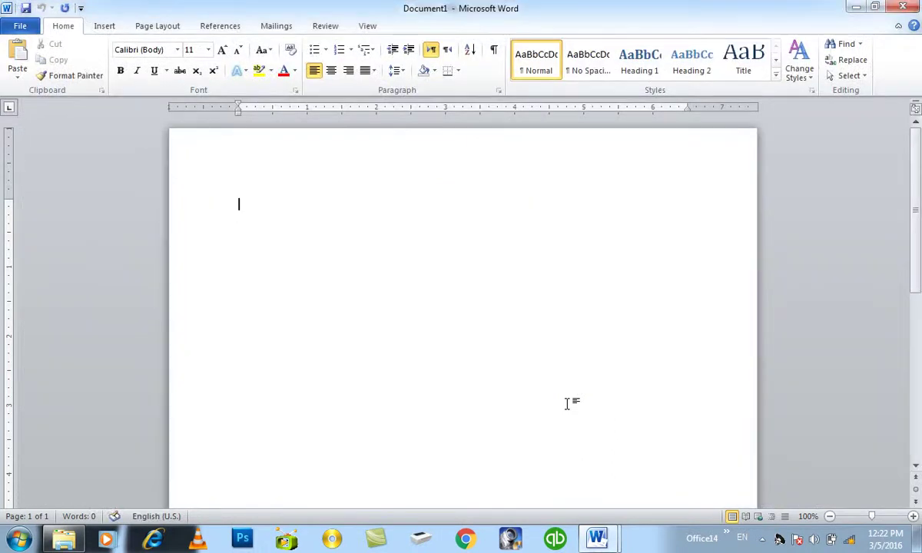
# - Paste the copied text into Document1, then close it without saving
pyautogui.hotkey('ctrl', 'v')
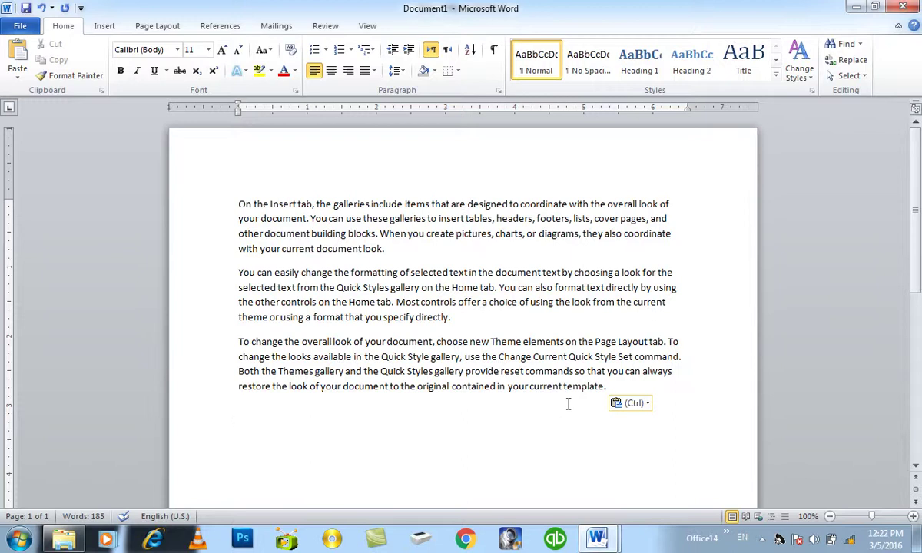
pyautogui.click(902, 7)
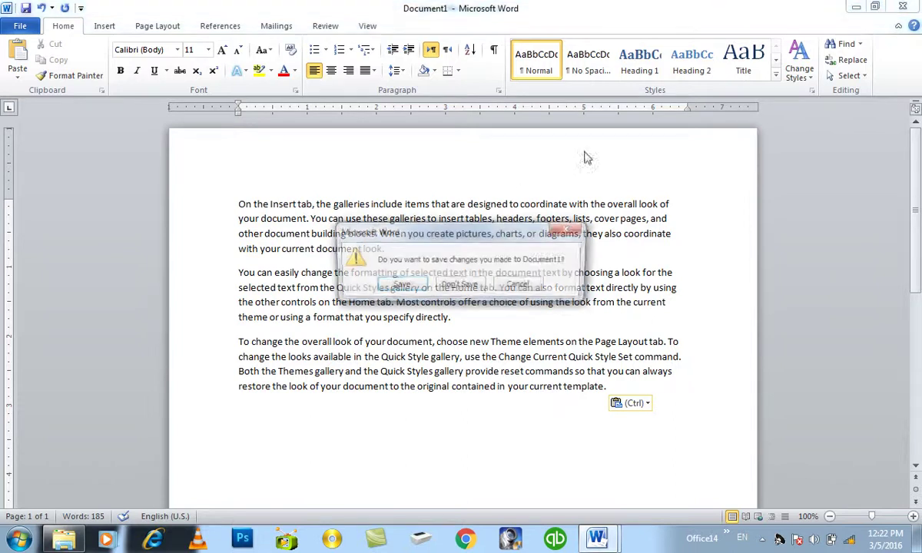
pyautogui.click(477, 289)
pyautogui.click(807, 490)
pyautogui.click(442, 278)
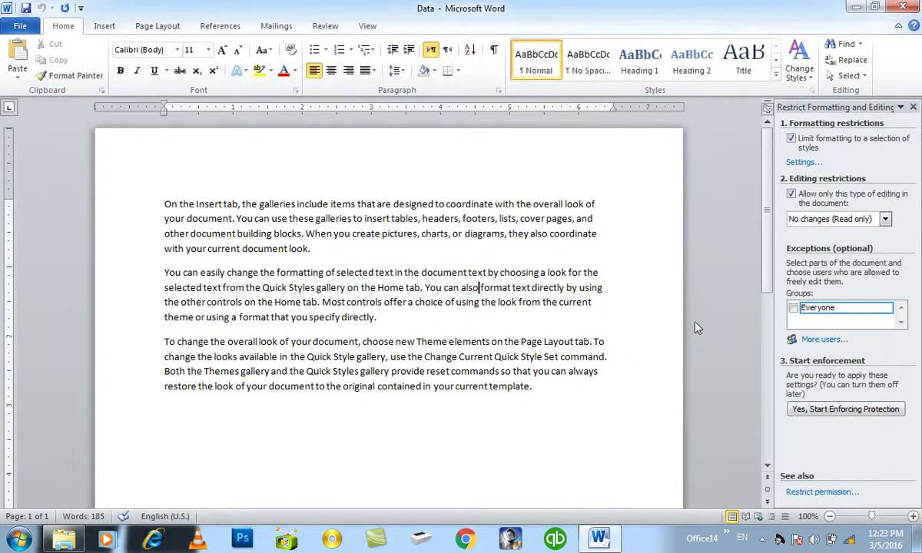
pyautogui.click(885, 220)
pyautogui.click(812, 250)
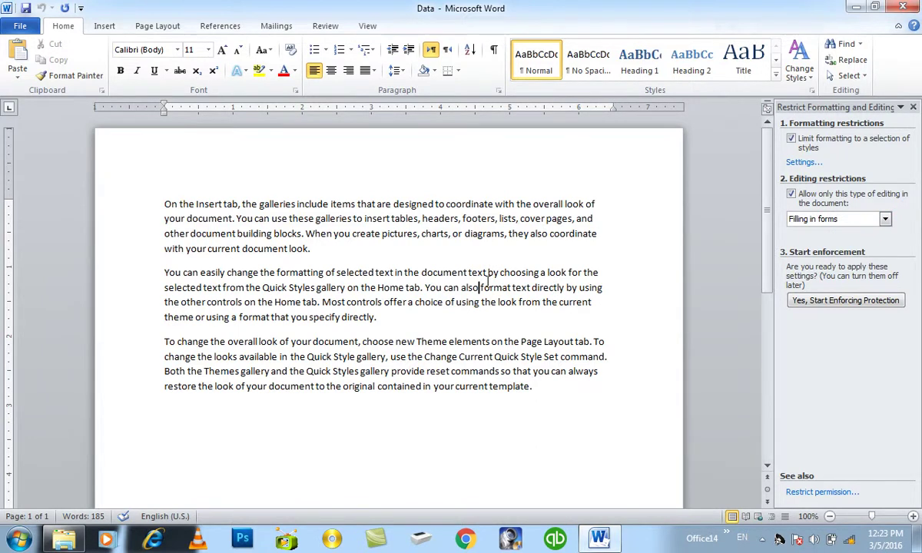
pyautogui.click(838, 300)
pyautogui.click(530, 266)
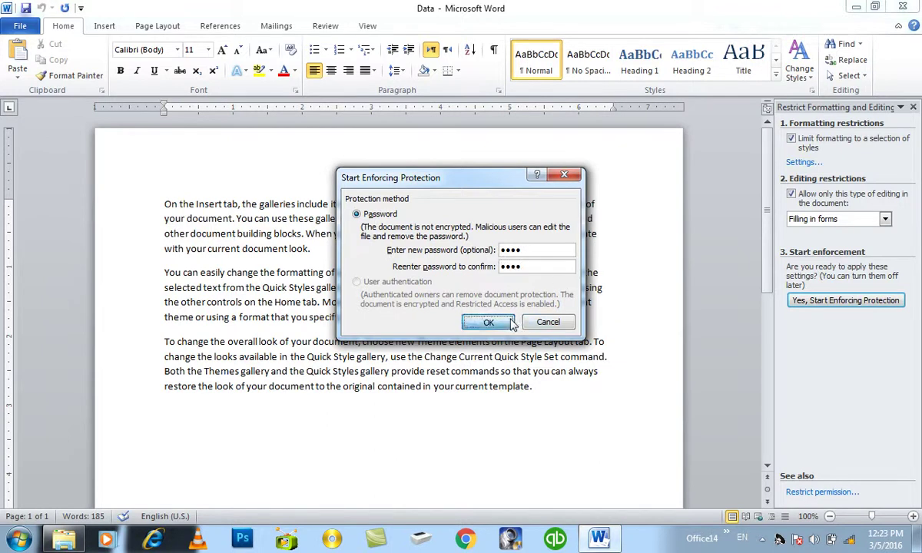
pyautogui.click(488, 321)
pyautogui.click(576, 386)
pyautogui.click(227, 193)
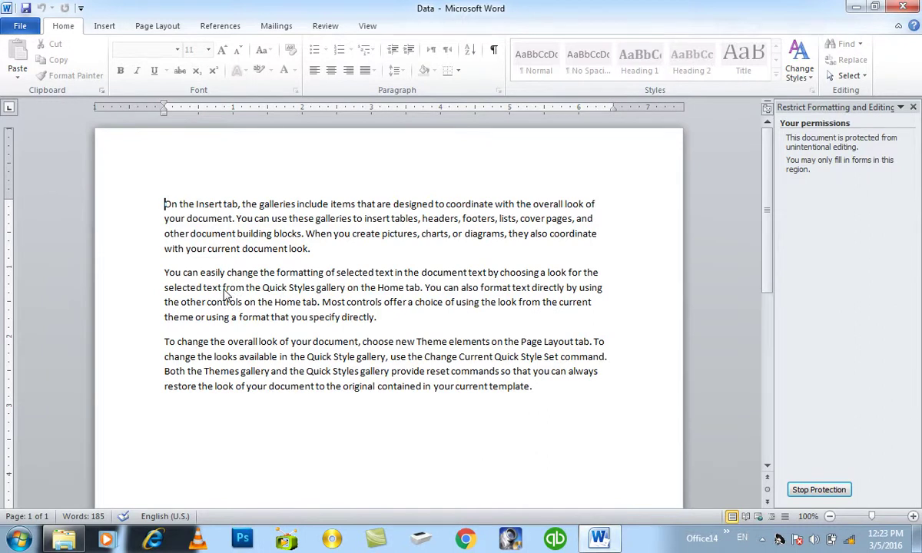
pyautogui.click(814, 489)
pyautogui.press('Return')
pyautogui.click(534, 386)
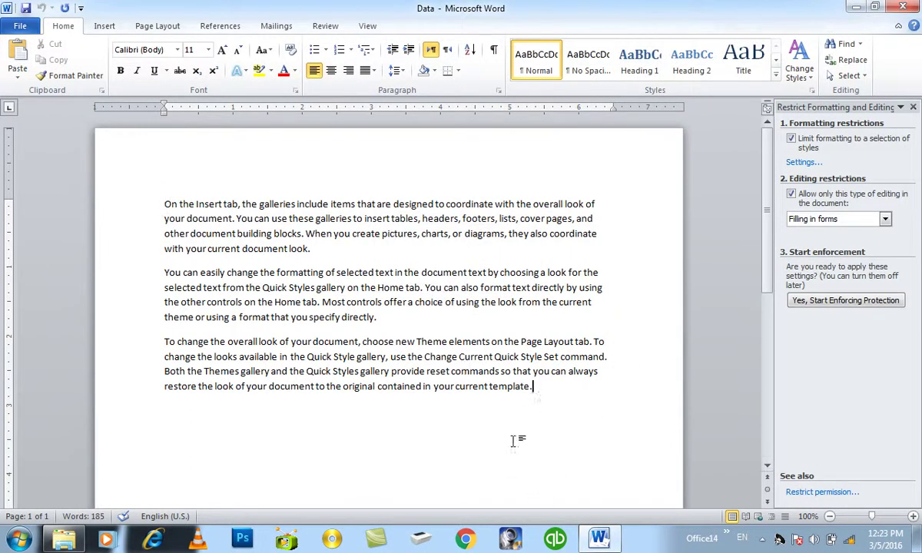
pyautogui.click(913, 107)
# - Show the Protect Document dropdown on Data's Info page
pyautogui.click(29, 30)
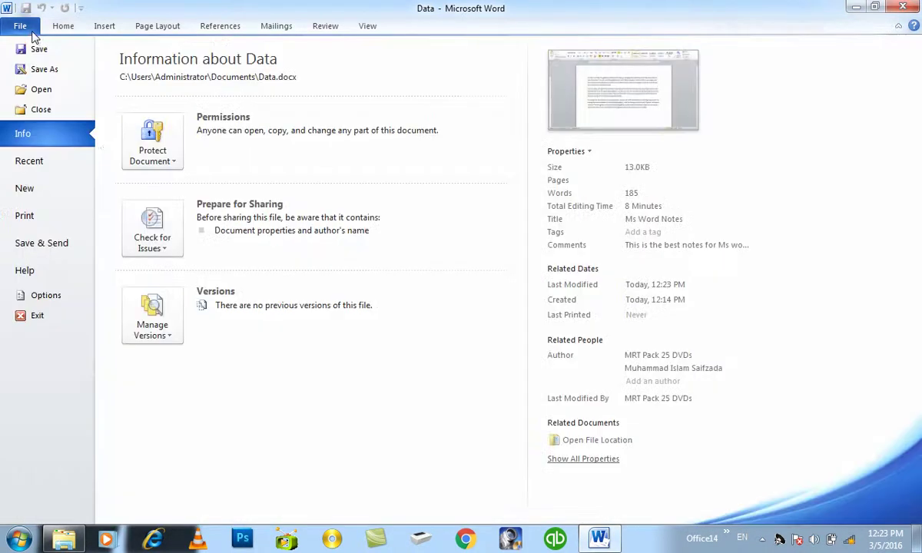
pyautogui.click(147, 163)
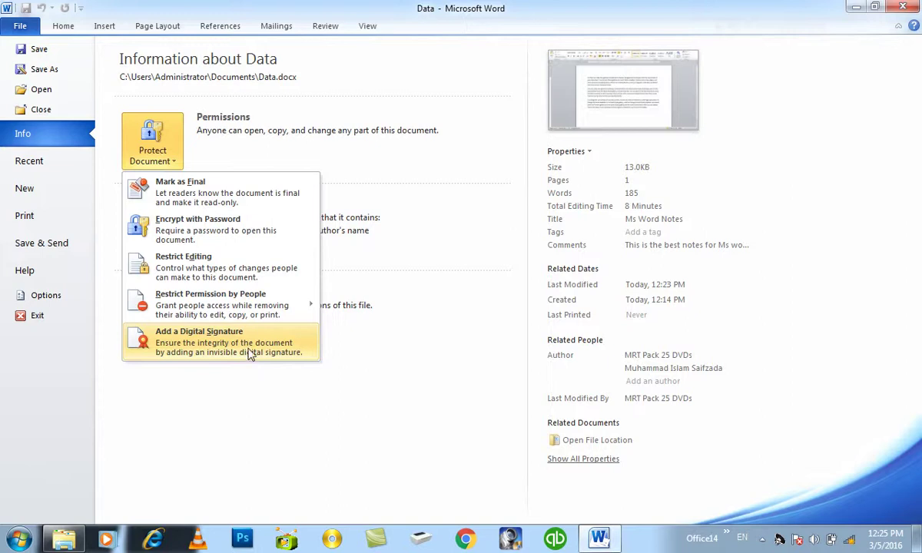
# - Begin adding a digital signature and creating your own digital ID, then cancel
pyautogui.click(249, 352)
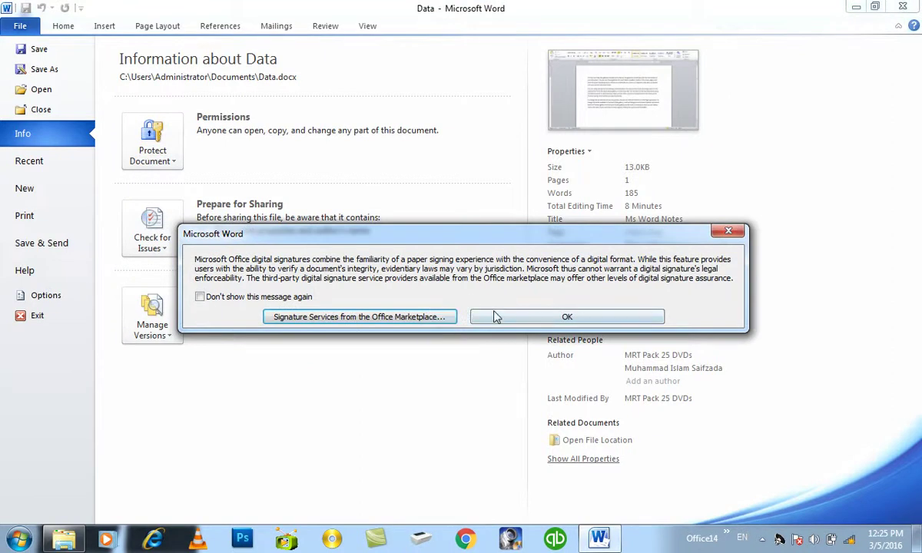
pyautogui.click(491, 317)
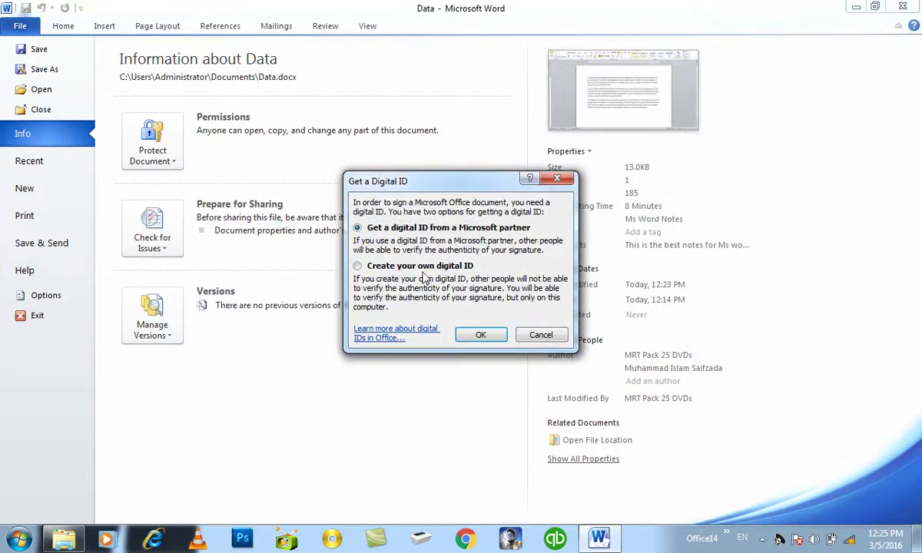
pyautogui.press('Down')
pyautogui.click(478, 336)
pyautogui.moveTo(482, 239); pyautogui.dragTo(246, 231)
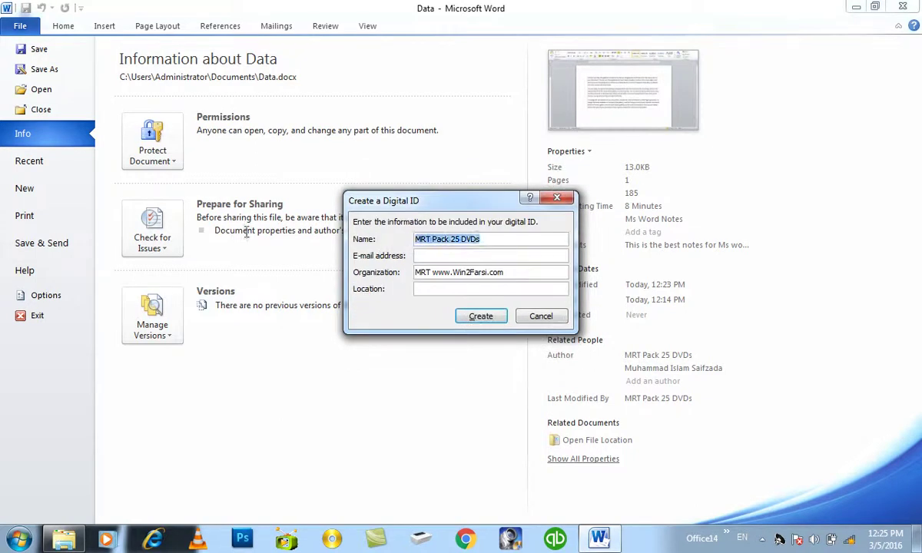
pyautogui.write('mUHAMMAD')
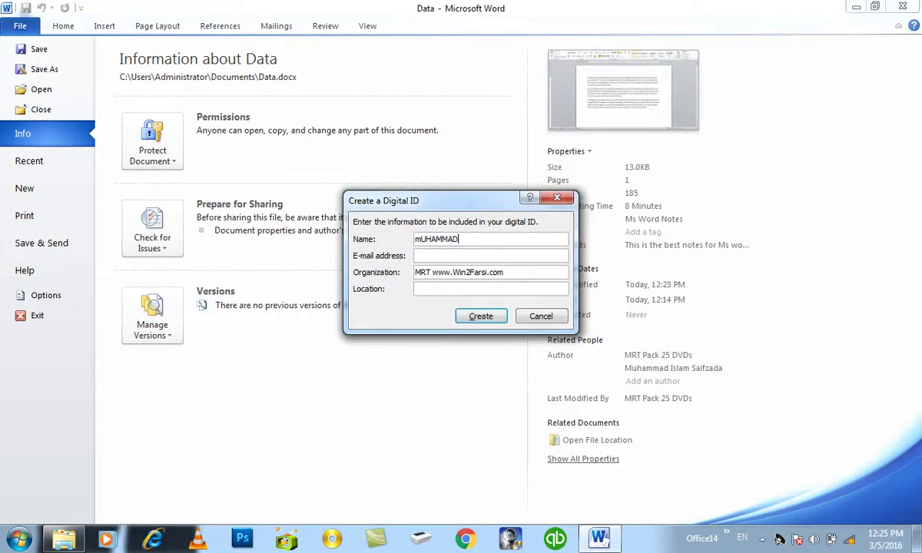
pyautogui.press('Escape')
# - Restart Add a Digital Signature and choose to create your own digital ID
pyautogui.click(170, 163)
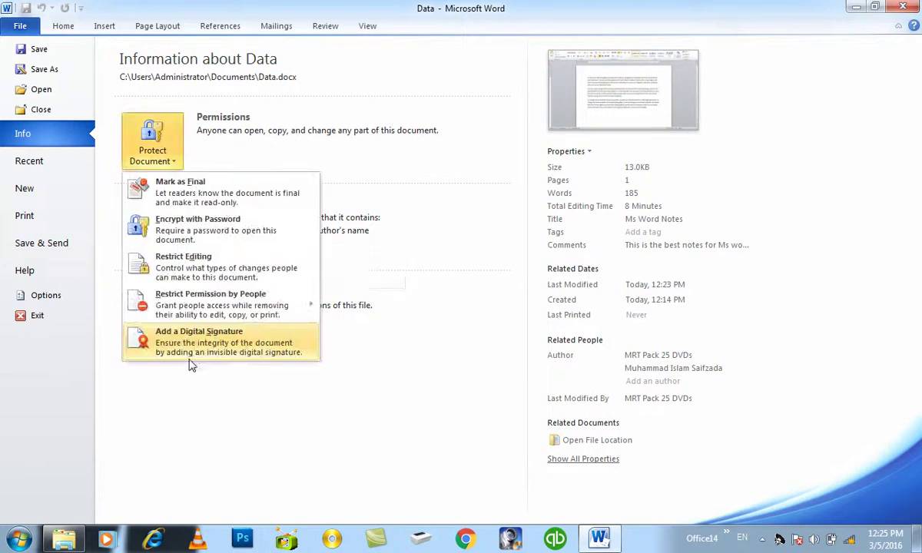
pyautogui.click(192, 350)
pyautogui.click(566, 318)
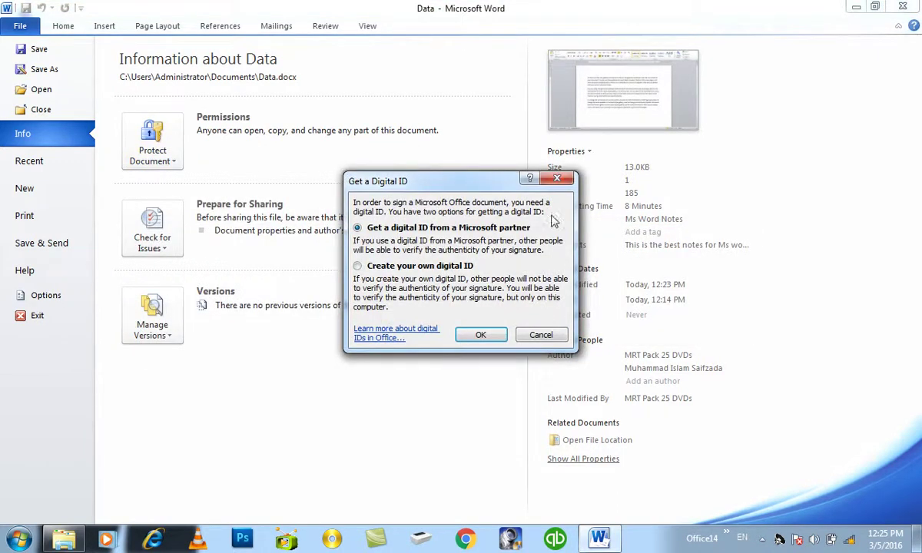
pyautogui.click(411, 265)
pyautogui.click(494, 338)
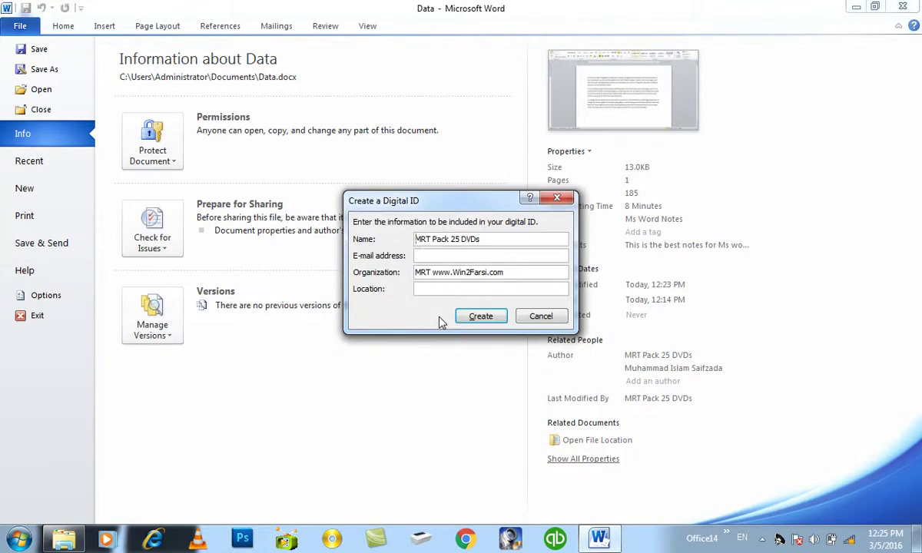
# - Fill in the signer's name and e-mail, organization UN, location Kabul, and create the ID
pyautogui.press('Delete')
pyautogui.press('Delete')
pyautogui.press('Delete')
pyautogui.press('Delete')
pyautogui.press('Delete')
pyautogui.press('Delete')
pyautogui.press('Delete')
pyautogui.press('Delete')
pyautogui.press('Tab')
pyautogui.press('Tab')
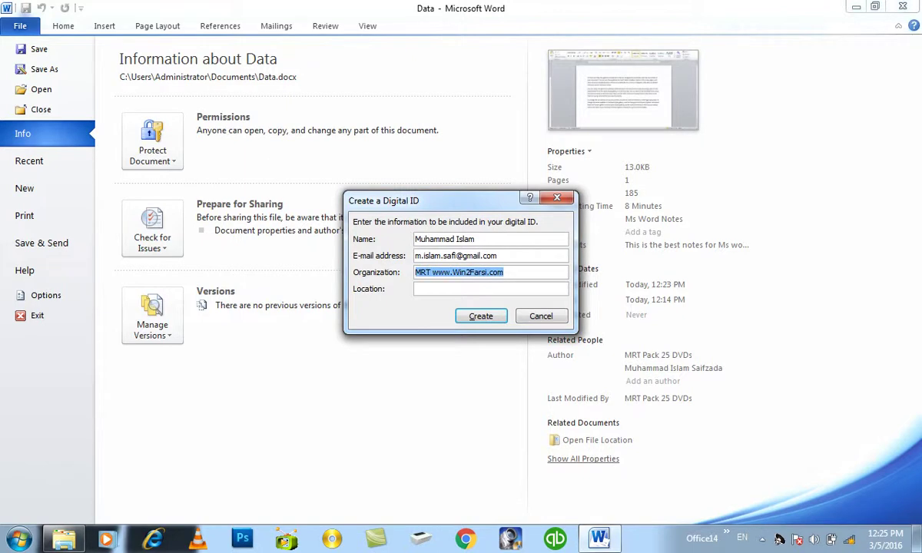
pyautogui.write('UN')
pyautogui.press('Tab')
pyautogui.write('Kabul')
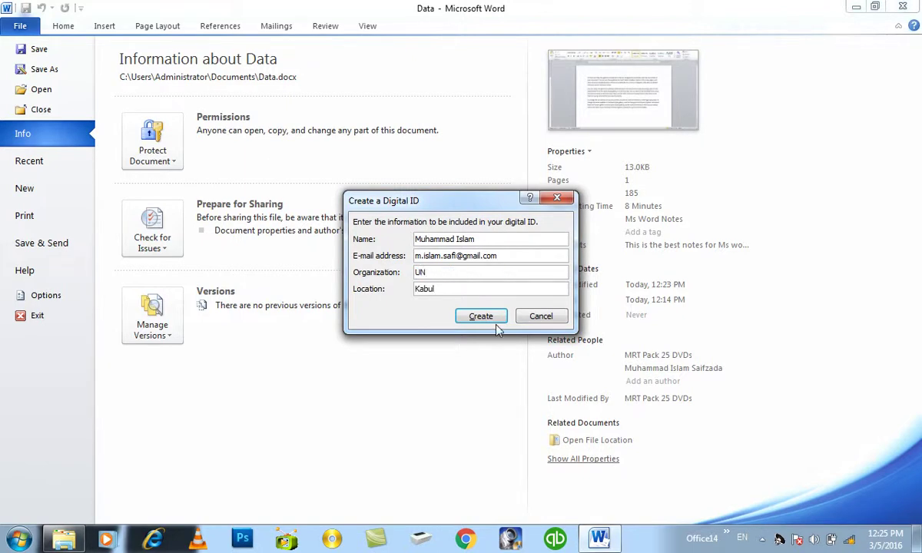
pyautogui.click(495, 322)
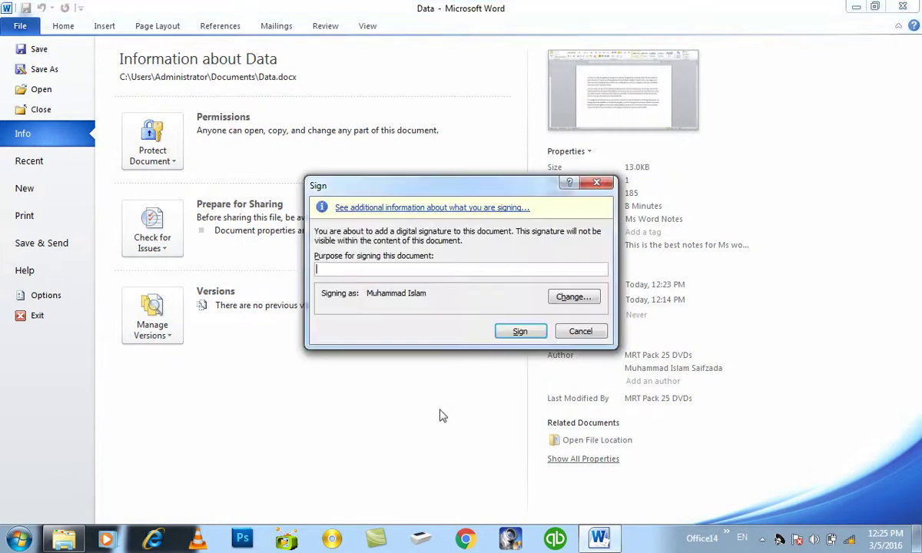
# - Sign Data with the purpose 'Security', accept the signature confirmation, and return to the document
pyautogui.write('Security')
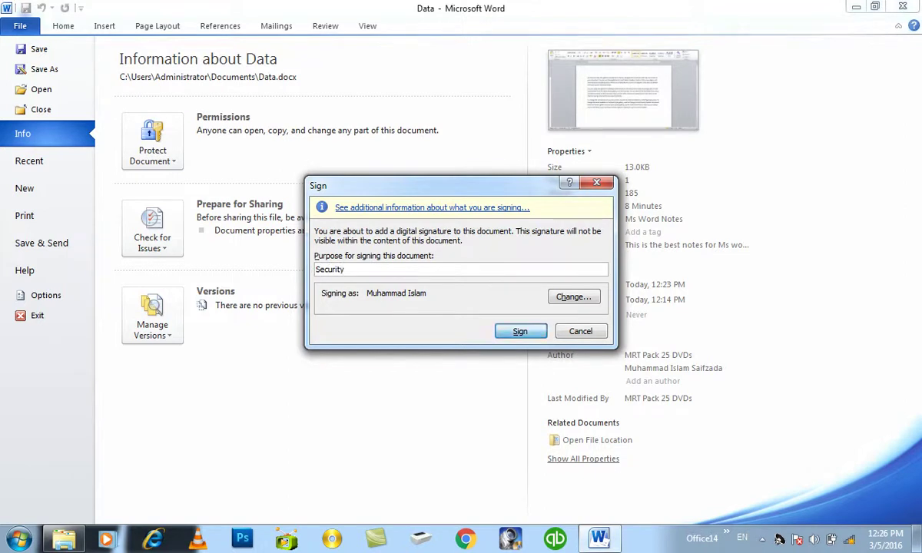
pyautogui.press('Return')
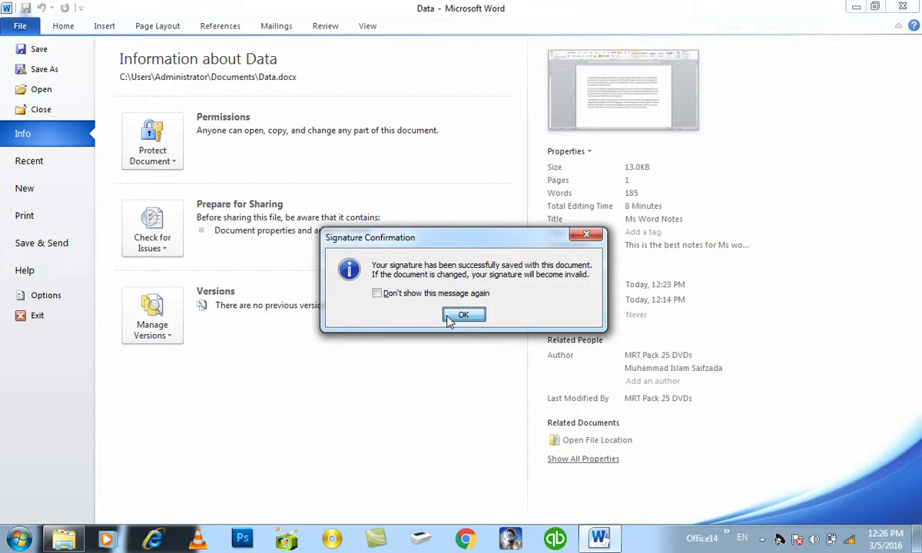
pyautogui.click(463, 315)
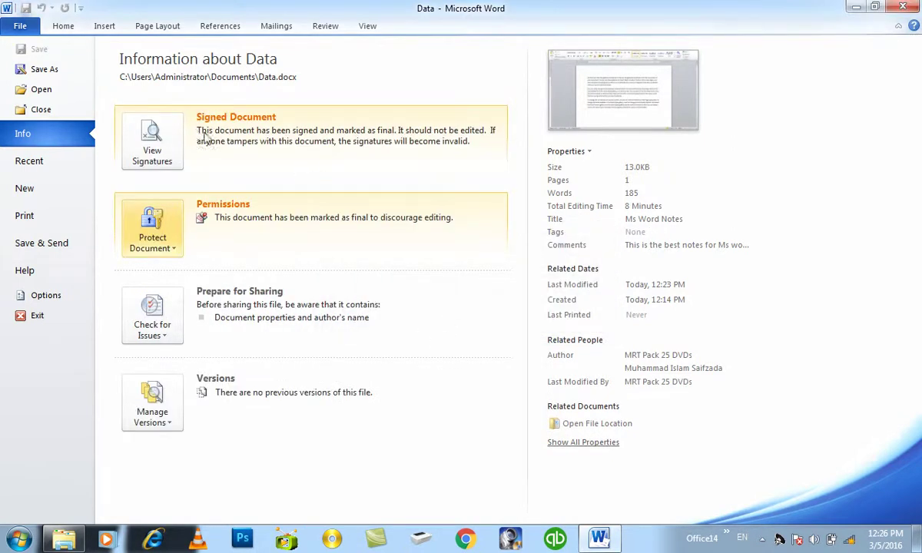
pyautogui.press('Escape')
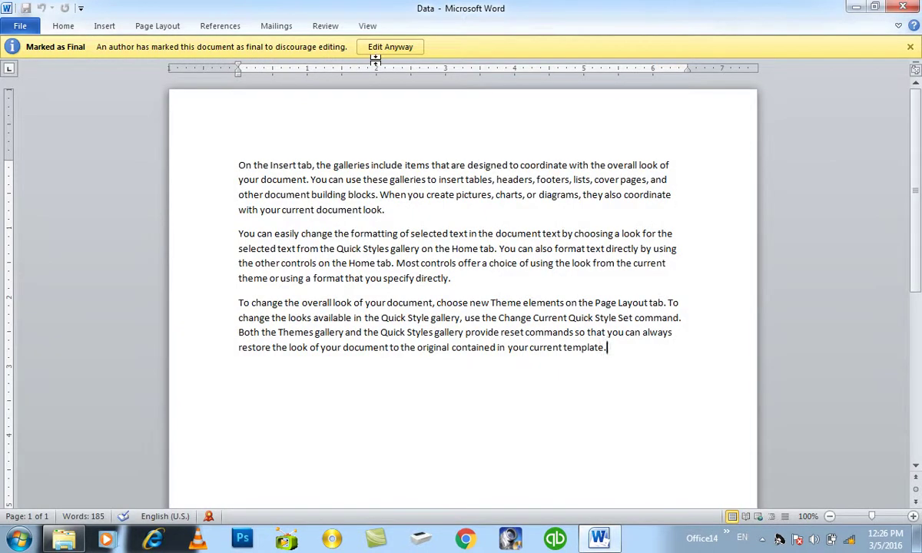
# - Remove Data's digital signature from the Signatures pane and confirm that it is removed
pyautogui.click(25, 26)
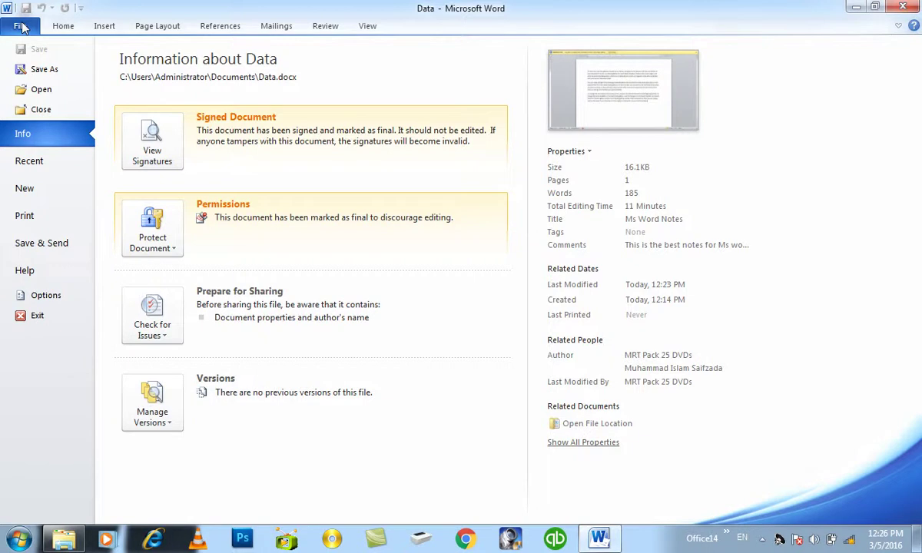
pyautogui.click(163, 225)
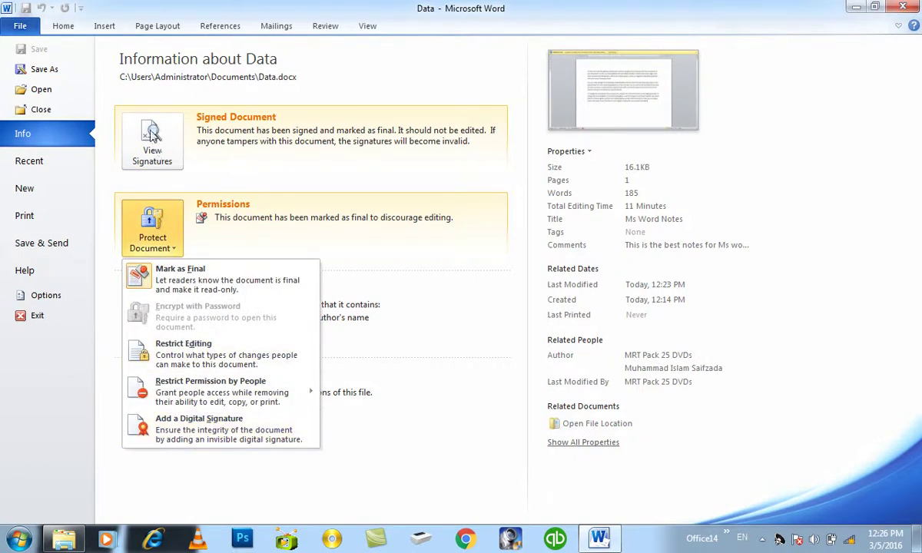
pyautogui.click(151, 135)
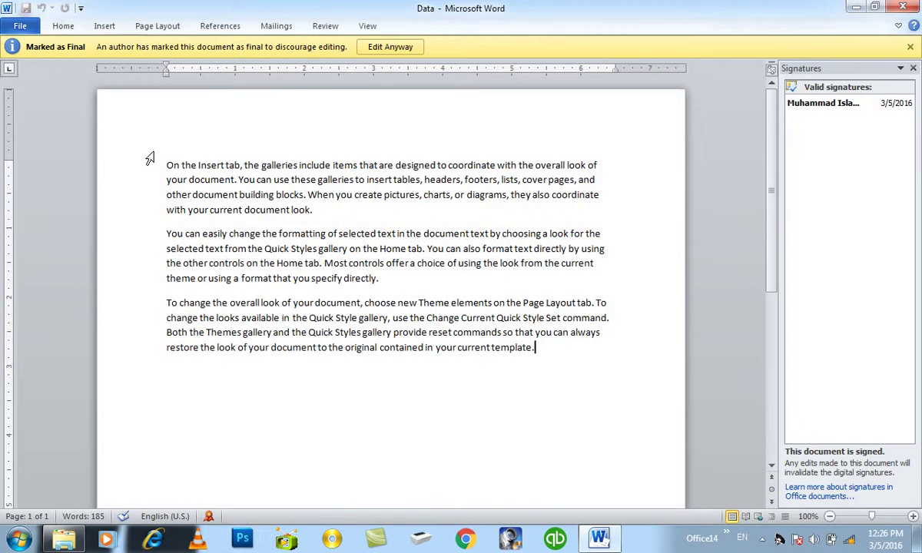
pyautogui.click(906, 105)
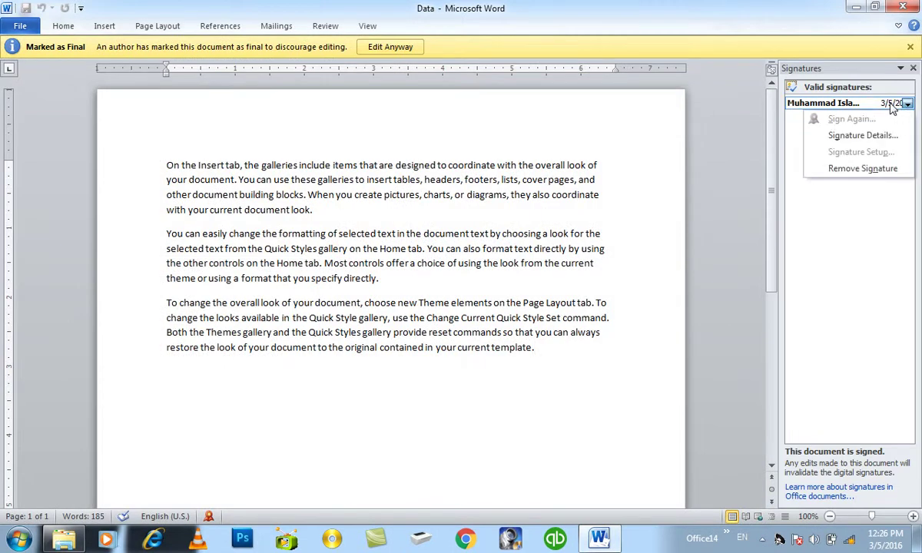
pyautogui.click(862, 169)
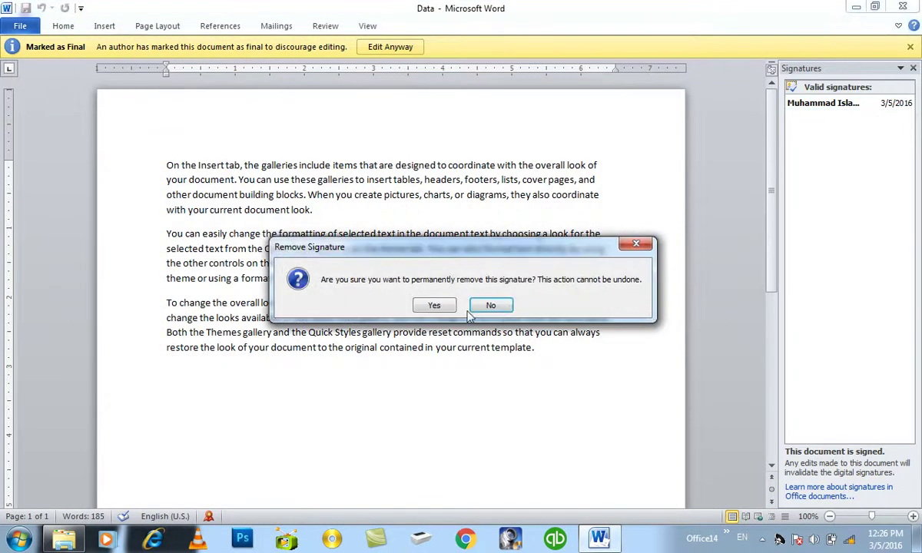
pyautogui.click(434, 305)
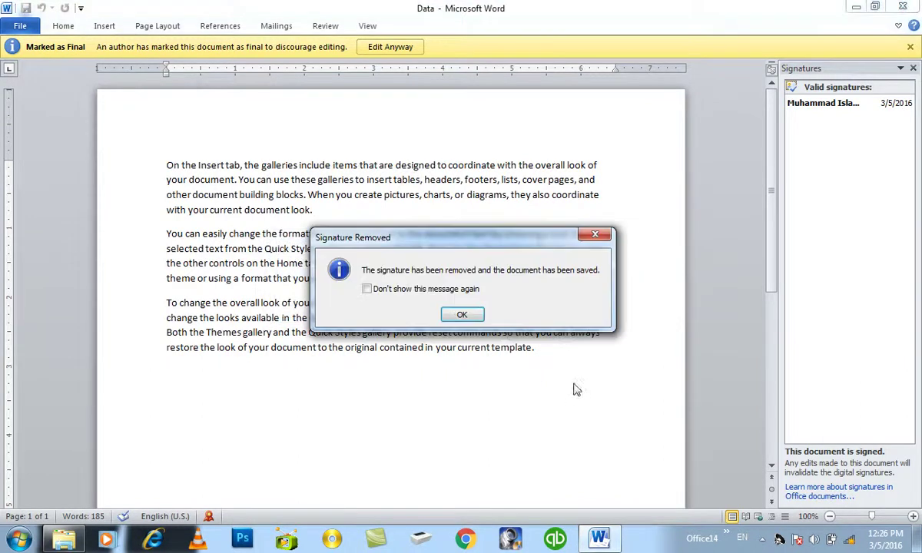
pyautogui.click(465, 311)
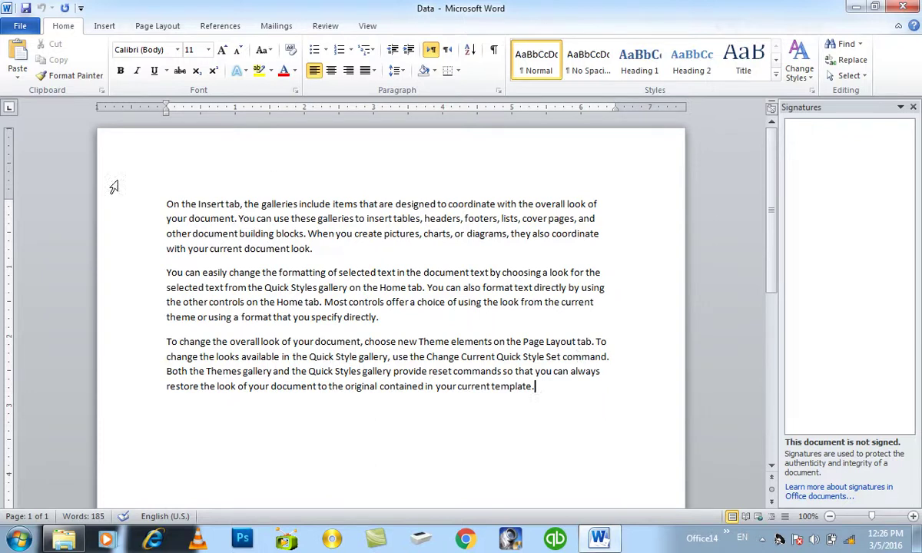
pyautogui.click(20, 26)
pyautogui.click(153, 142)
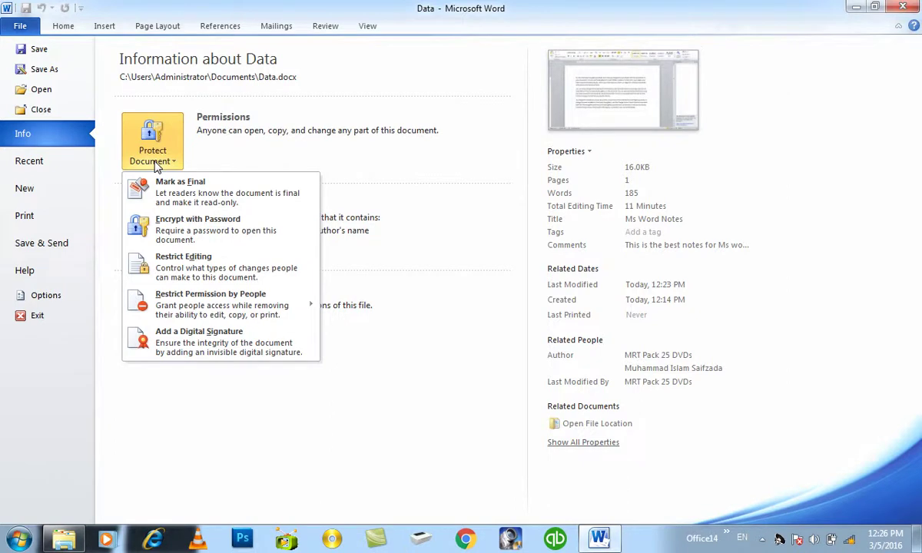
pyautogui.click(158, 166)
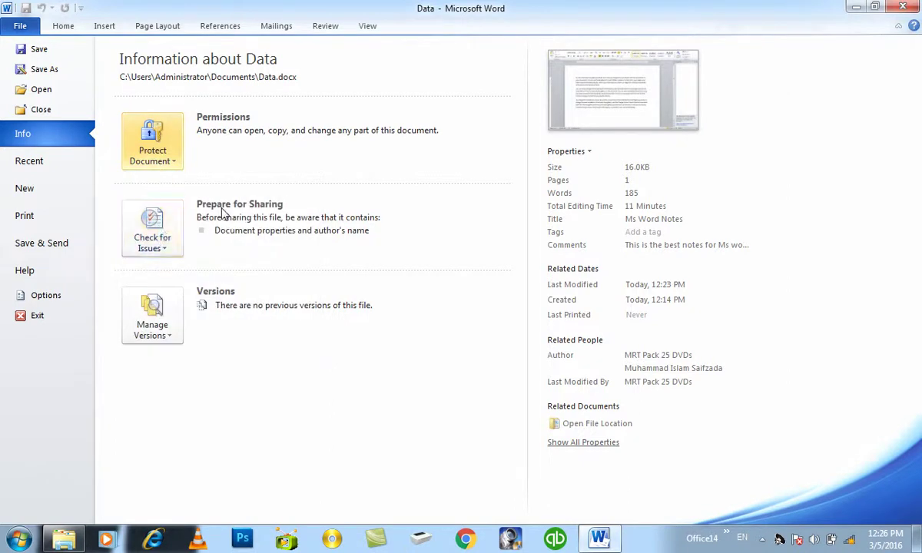
pyautogui.click(176, 254)
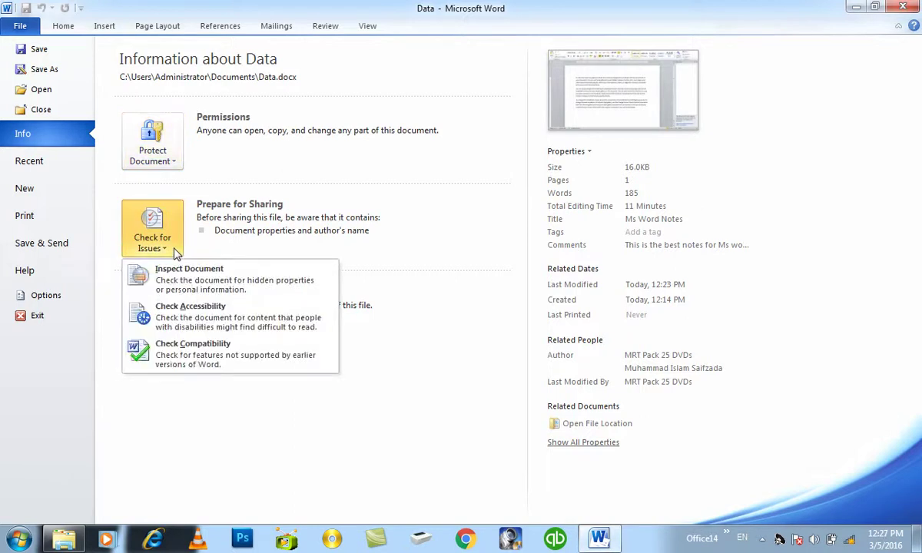
pyautogui.press('Escape')
pyautogui.press('Escape')
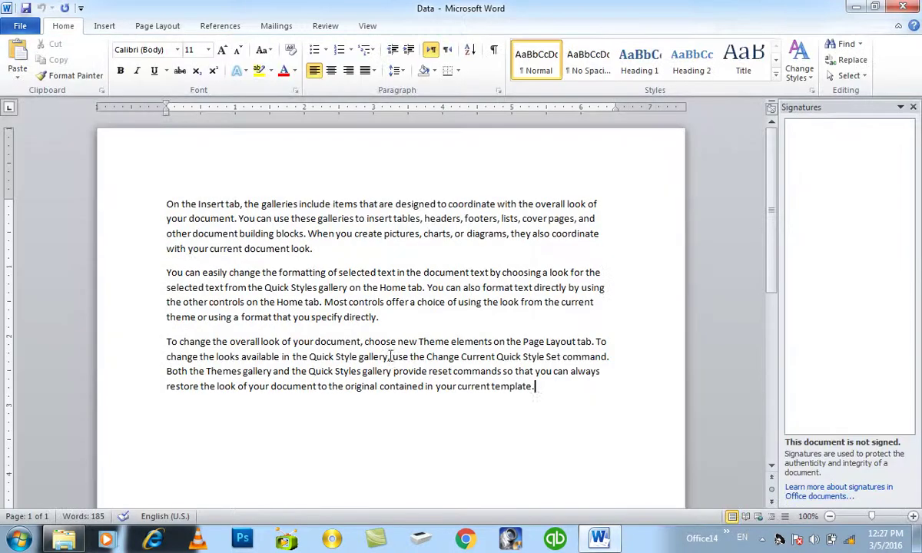
pyautogui.click(15, 29)
# - Start the Document Inspector and uncheck every category except Document Properties and Personal Information
pyautogui.click(153, 240)
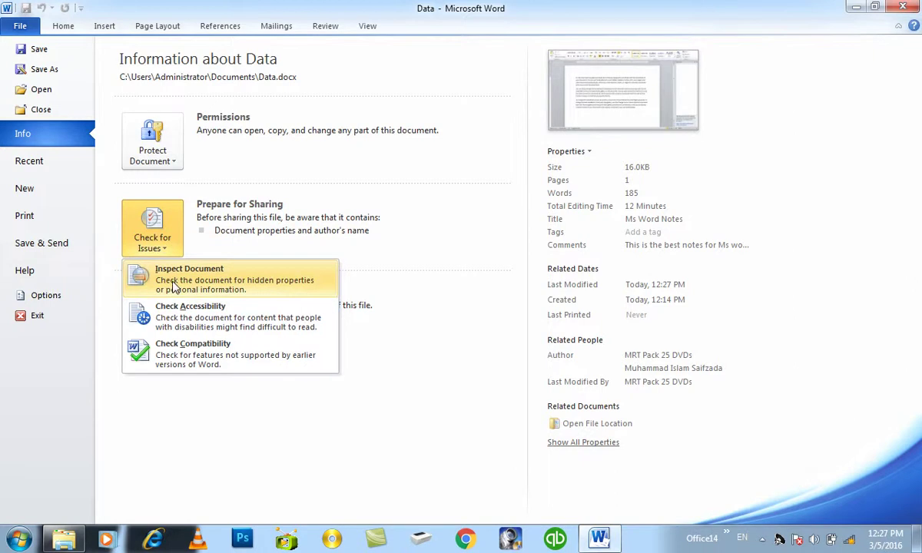
pyautogui.click(174, 286)
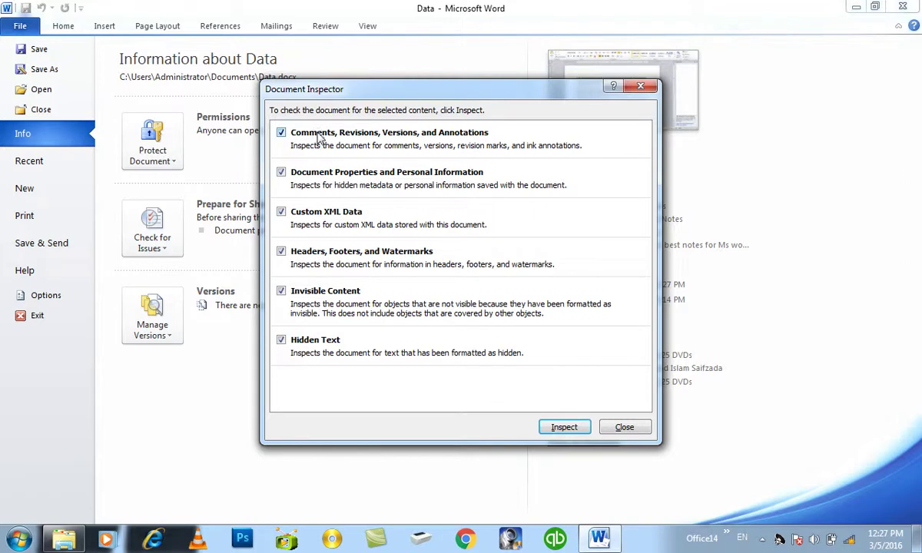
pyautogui.click(301, 132)
pyautogui.click(294, 209)
pyautogui.click(296, 251)
pyautogui.click(296, 291)
pyautogui.click(298, 342)
# - Inspect the document, remove all document properties and personal information, and close the results
pyautogui.moveTo(600, 92); pyautogui.dragTo(407, 76)
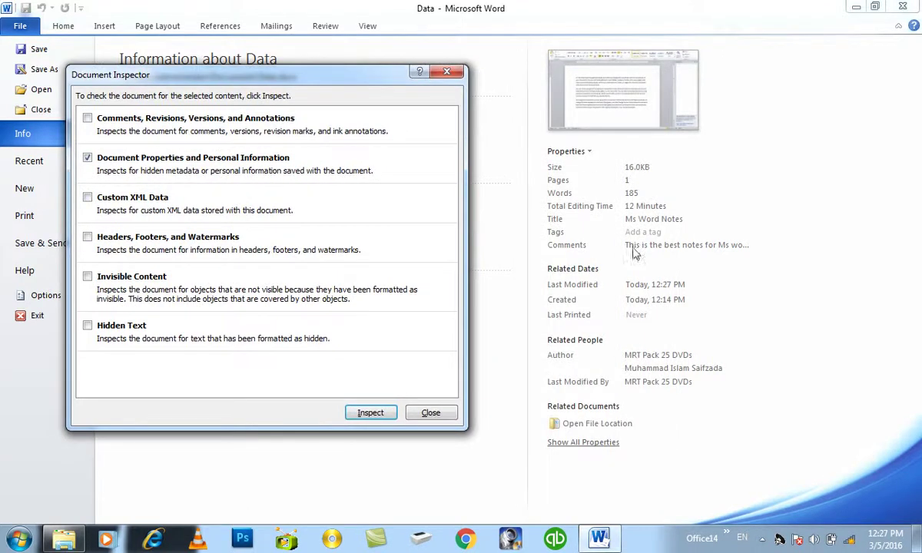
pyautogui.click(367, 413)
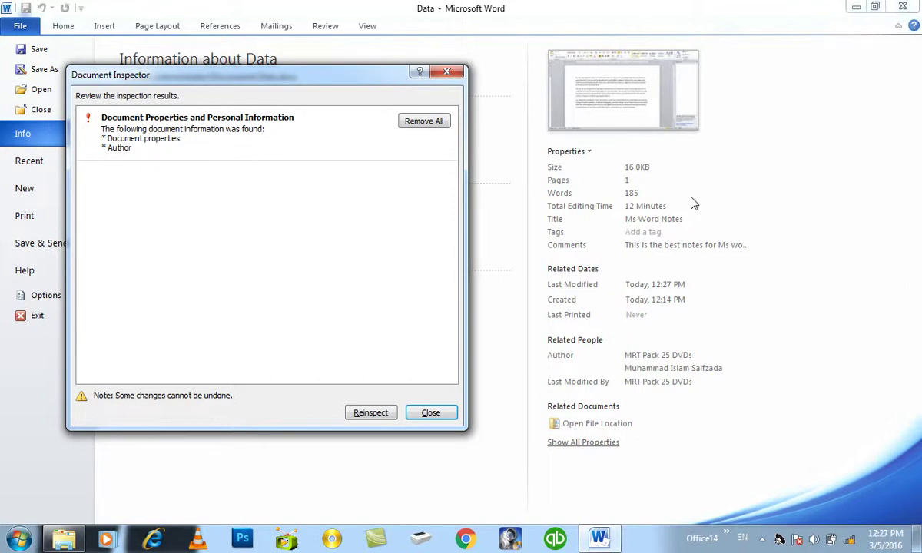
pyautogui.click(421, 123)
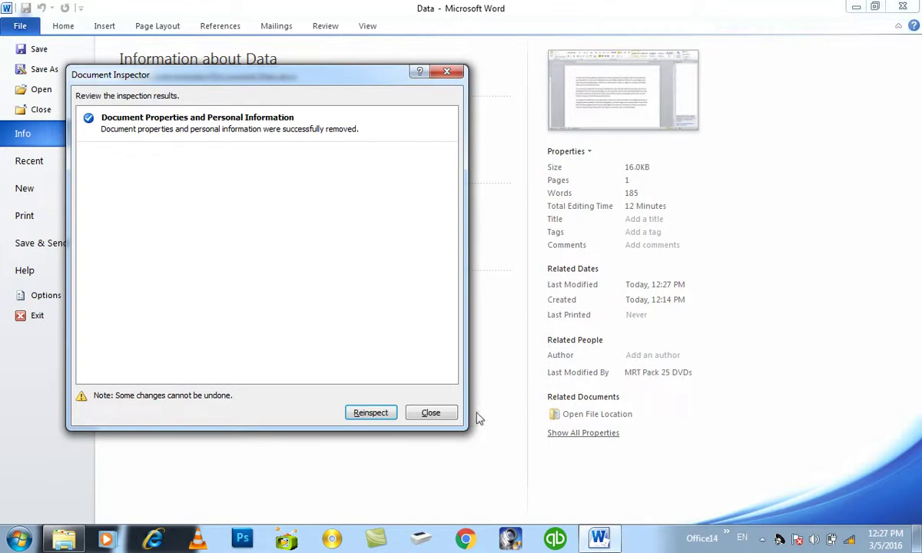
pyautogui.click(430, 413)
# - Re-inspect the document without saving to confirm no properties remain
pyautogui.click(154, 225)
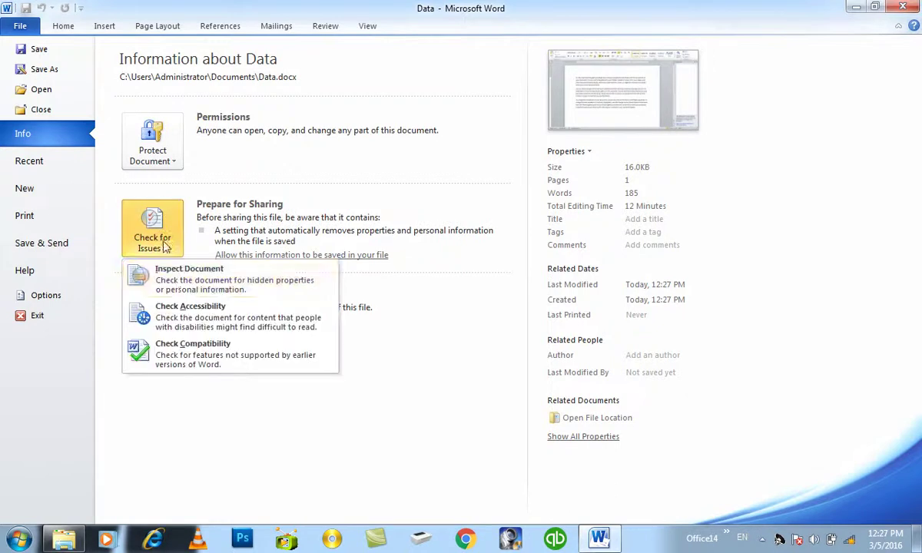
pyautogui.click(179, 273)
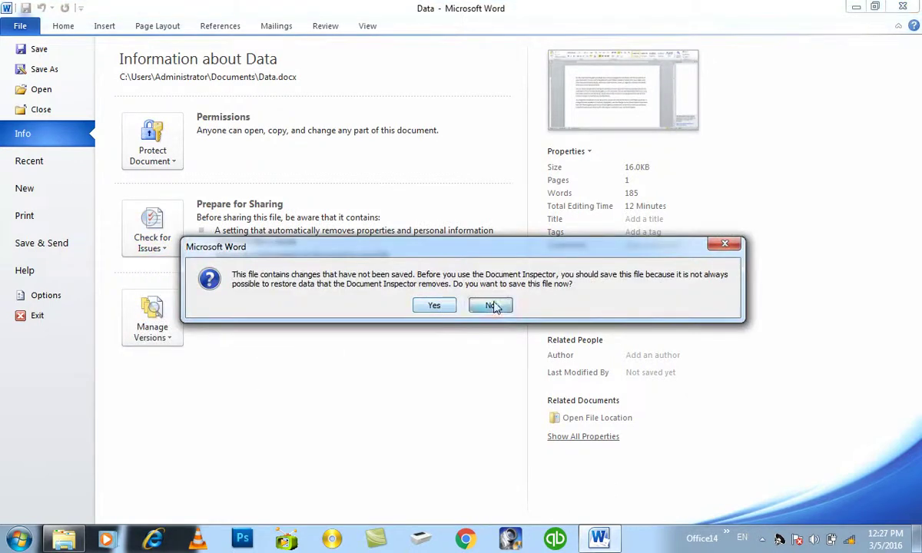
pyautogui.click(489, 305)
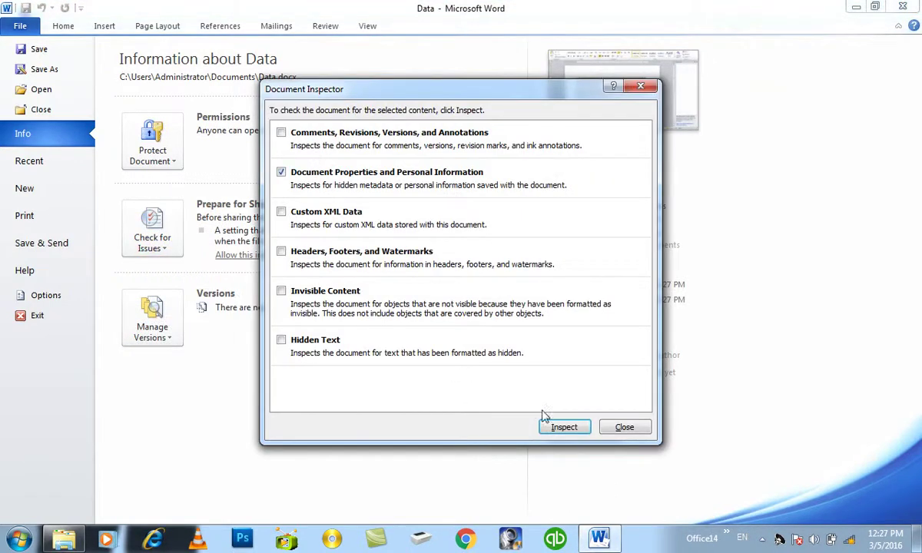
pyautogui.click(557, 426)
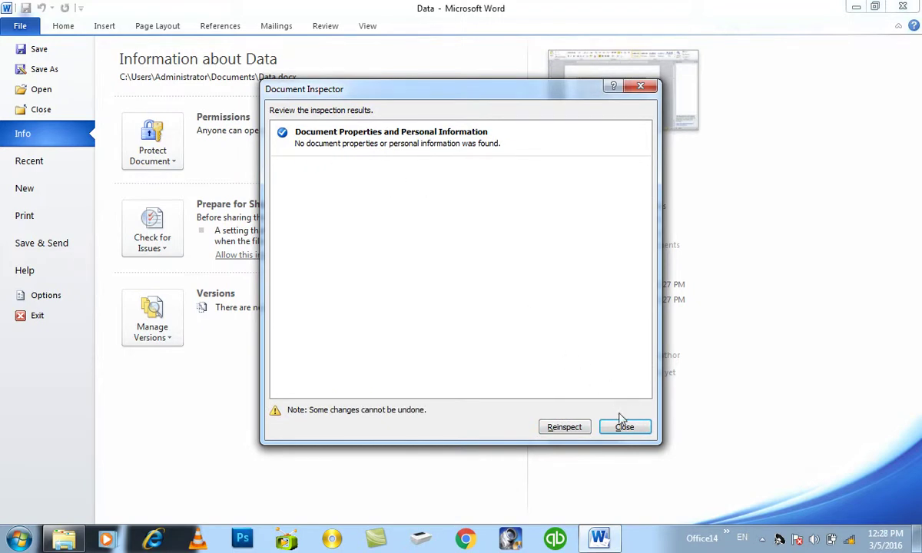
pyautogui.click(626, 427)
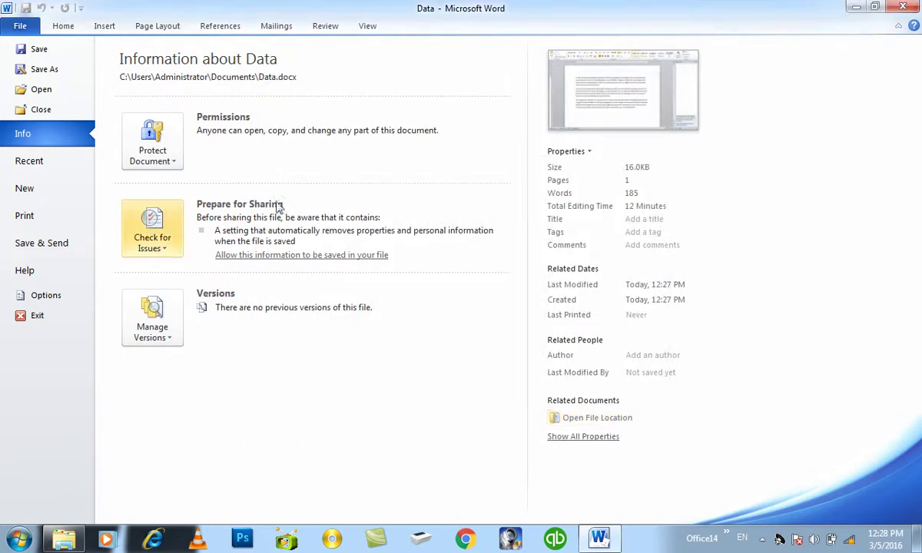
# - Go back to the three-paragraph text and close the signatures side panel
pyautogui.click(156, 250)
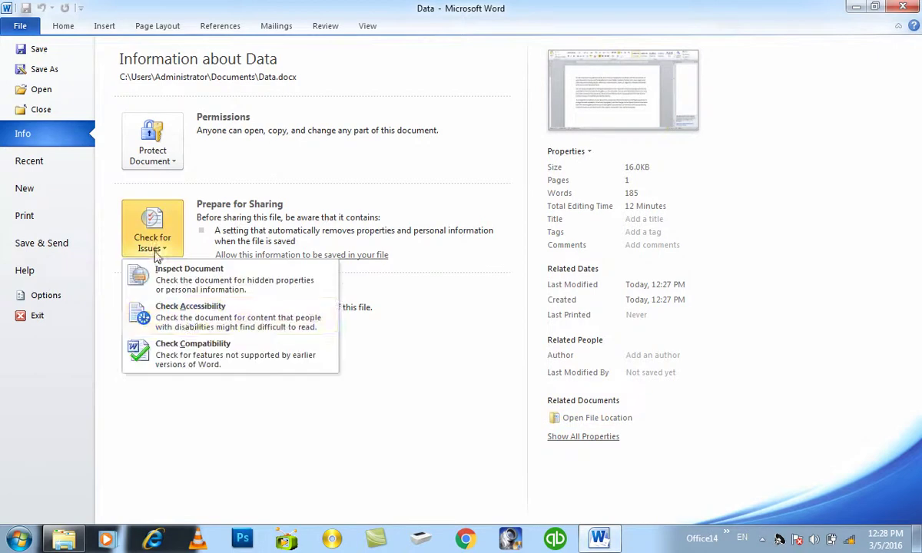
pyautogui.click(197, 313)
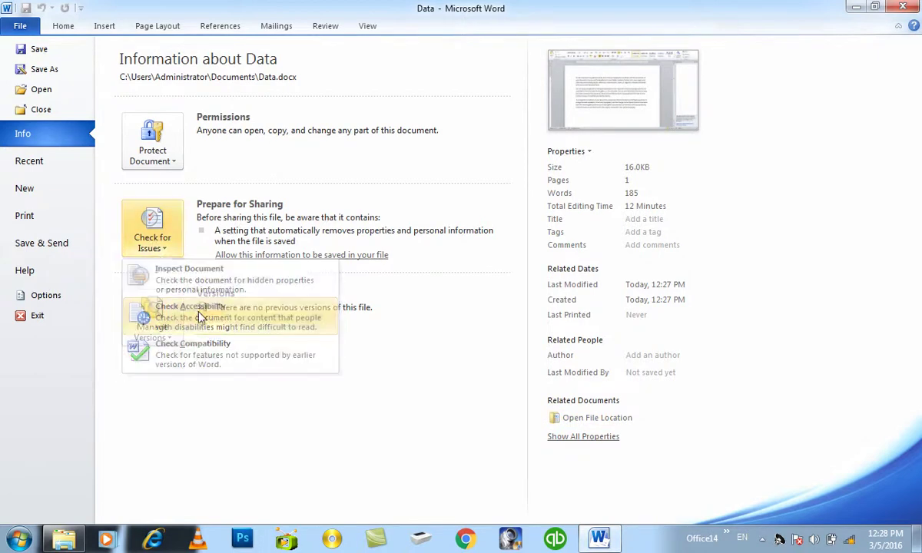
pyautogui.moveTo(537, 401); pyautogui.dragTo(174, 201)
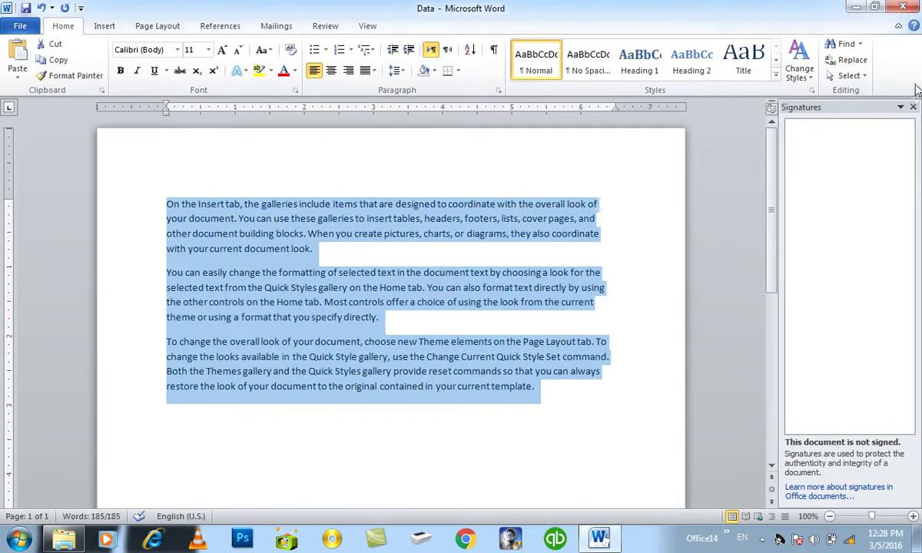
pyautogui.click(912, 108)
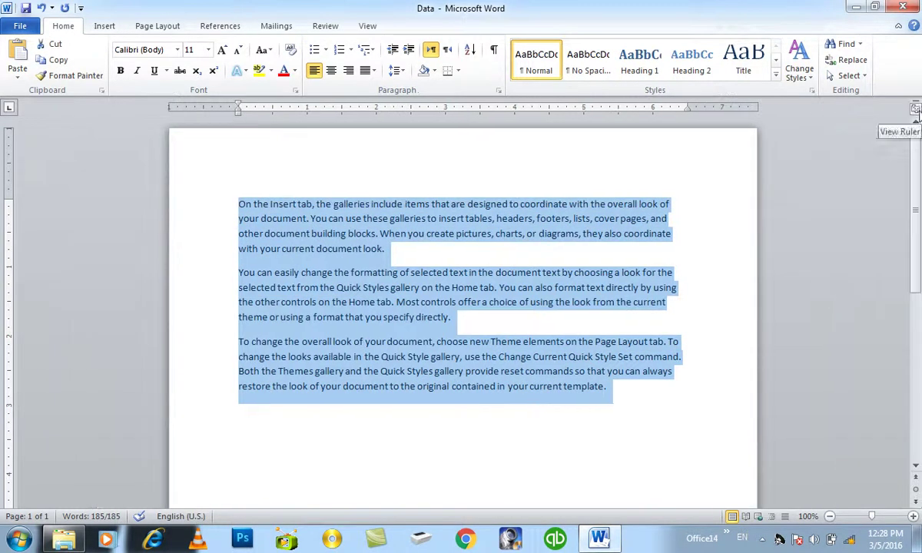
pyautogui.click(634, 392)
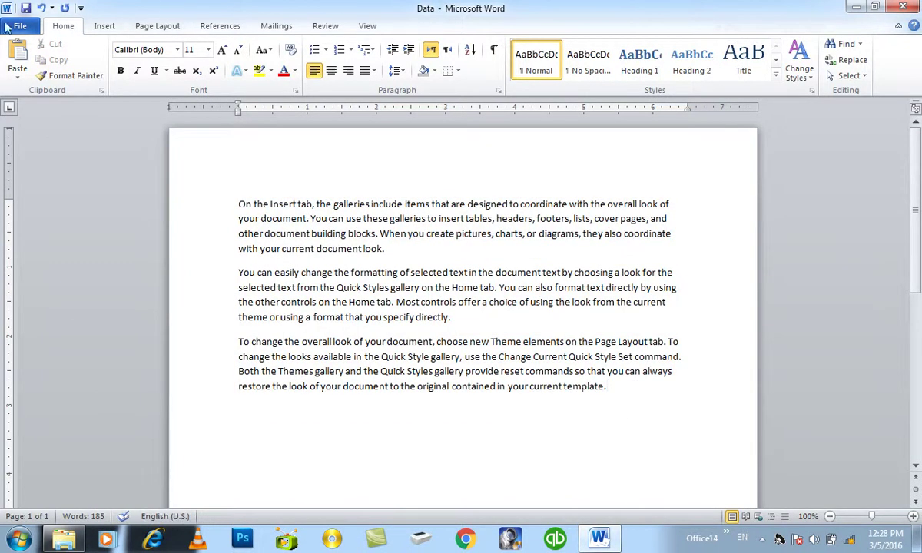
# - Run Check Accessibility on Data and close the pane once it reports no issues
pyautogui.click(20, 26)
pyautogui.click(151, 237)
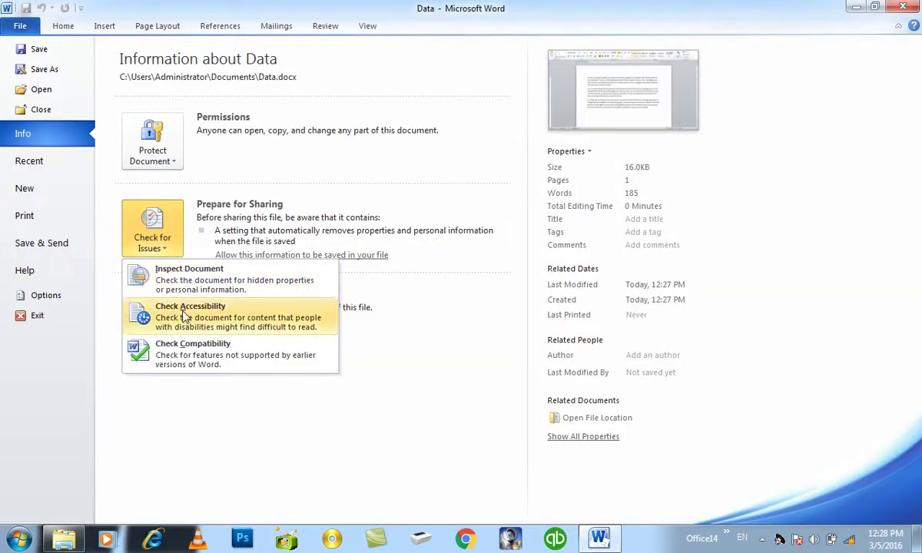
pyautogui.click(183, 315)
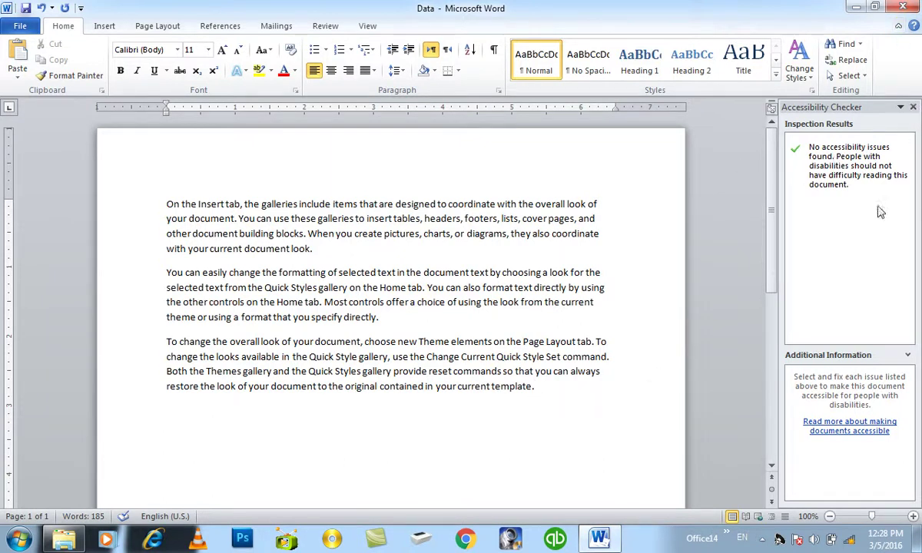
pyautogui.click(912, 107)
# - Delete all the text and insert an empty 7 by 5 table
pyautogui.moveTo(680, 397); pyautogui.dragTo(4, 158)
pyautogui.press('Delete')
pyautogui.click(114, 28)
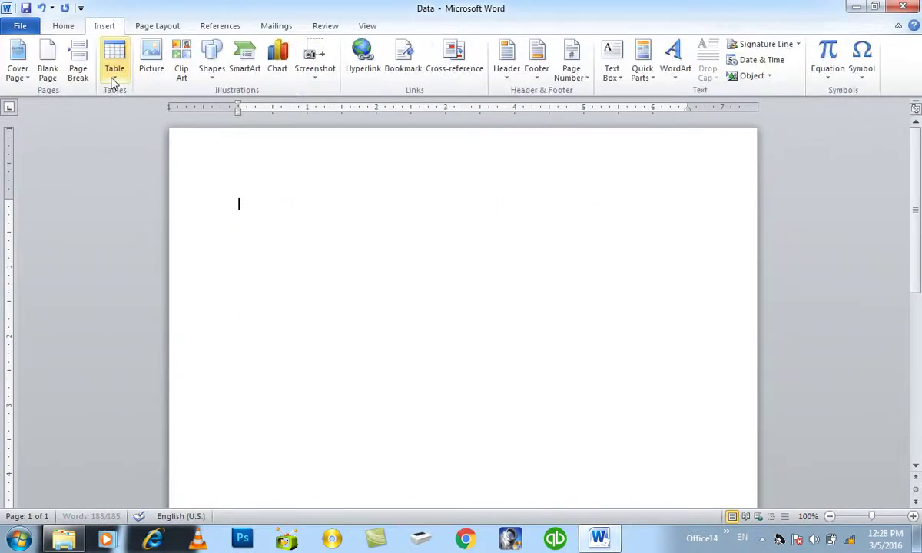
pyautogui.click(113, 73)
pyautogui.click(189, 155)
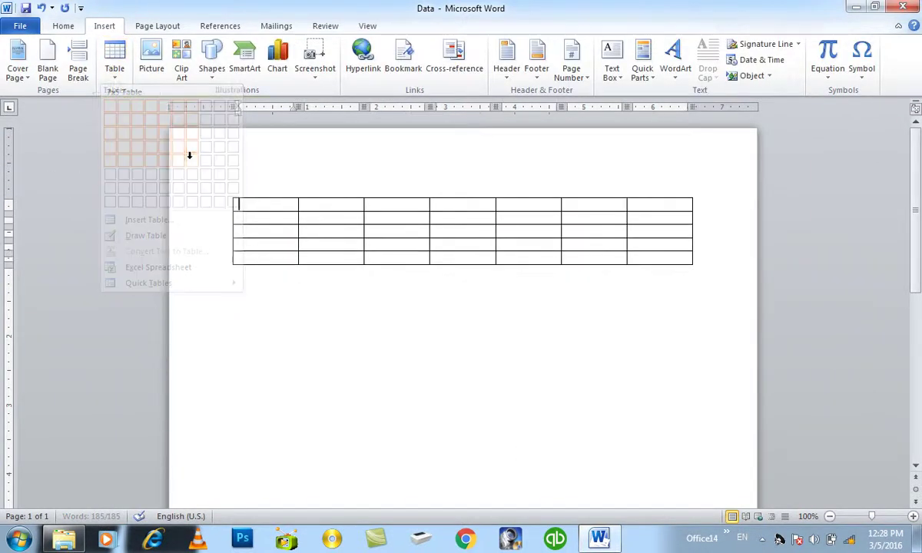
# - Apply the cyan banded table style to the whole table
pyautogui.click(228, 194)
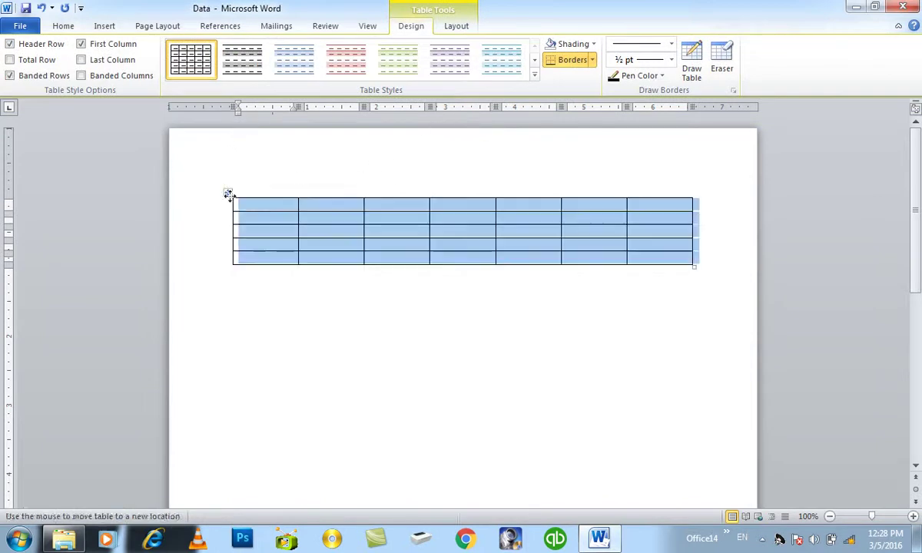
pyautogui.click(535, 75)
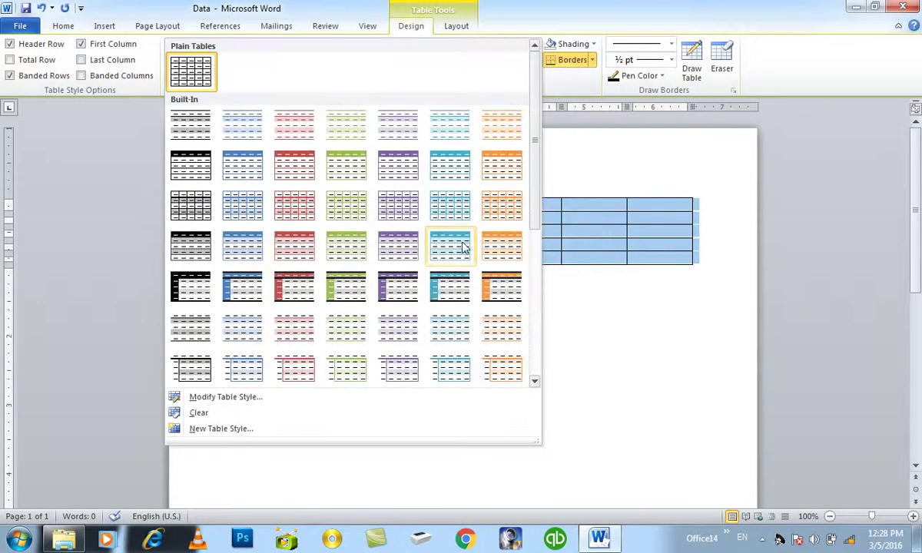
pyautogui.click(429, 250)
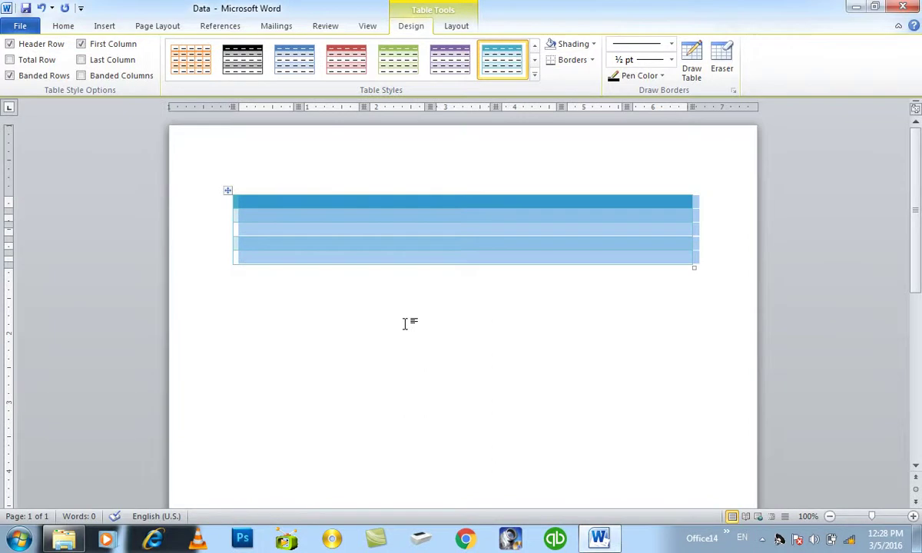
pyautogui.click(405, 323)
# - Run Check Accessibility on the table and review the missing alt text and header row errors
pyautogui.click(20, 26)
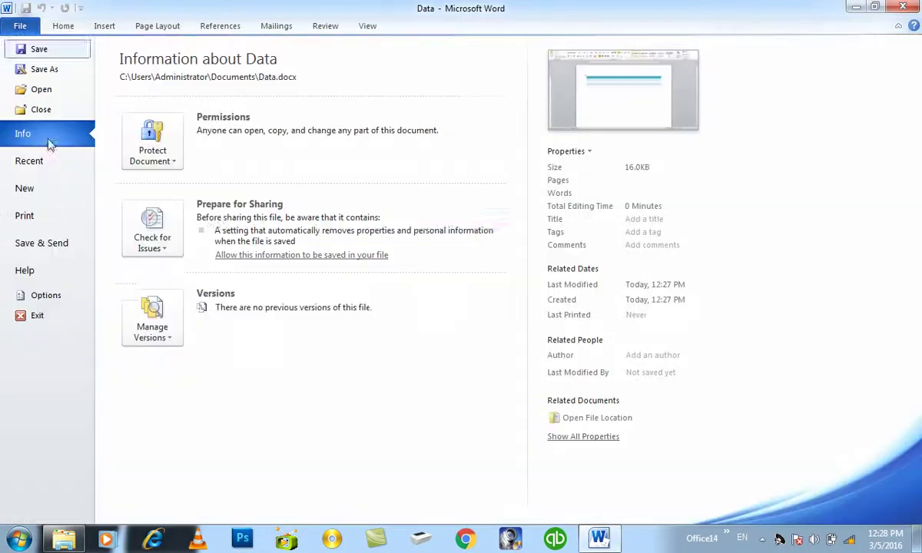
pyautogui.click(152, 230)
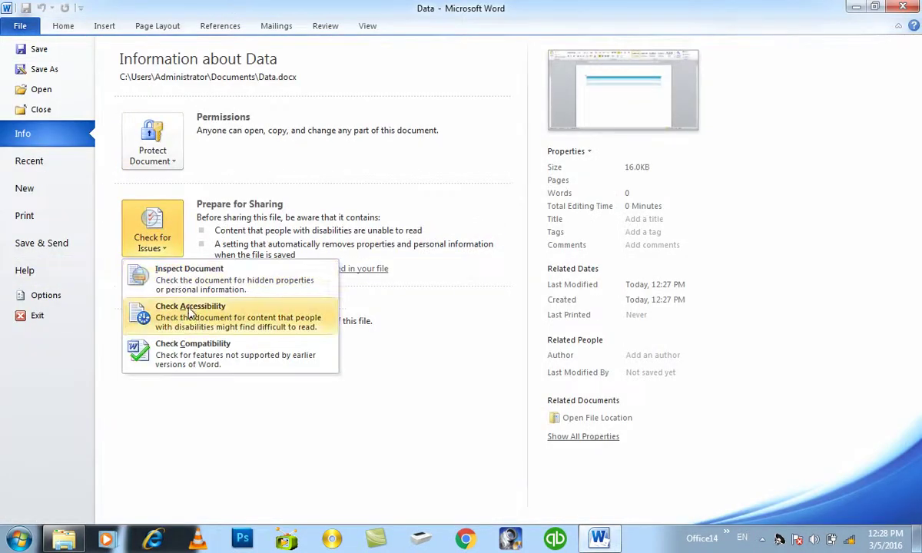
pyautogui.click(191, 311)
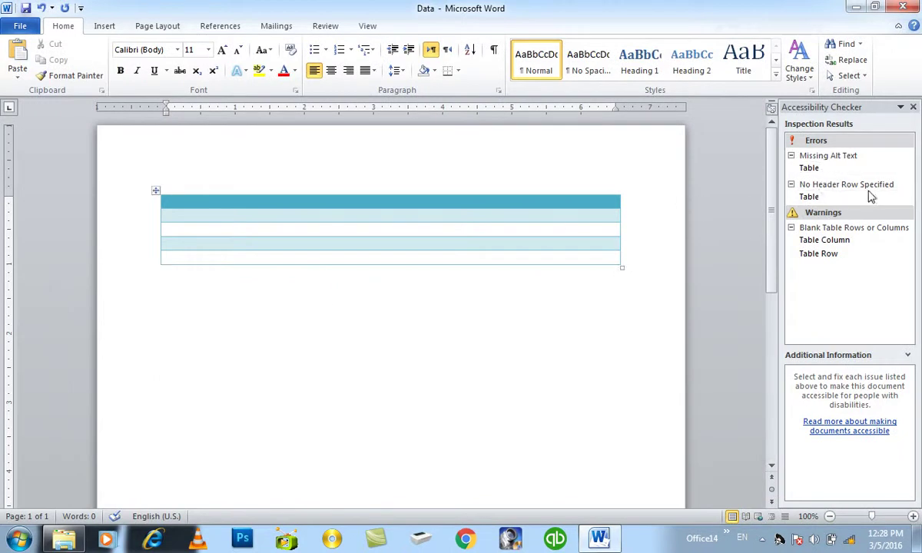
pyautogui.click(357, 207)
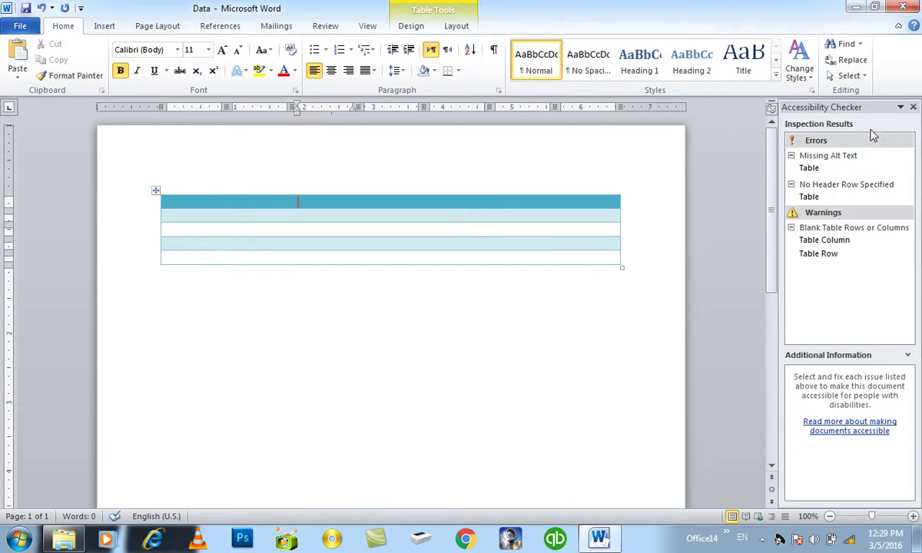
pyautogui.click(913, 107)
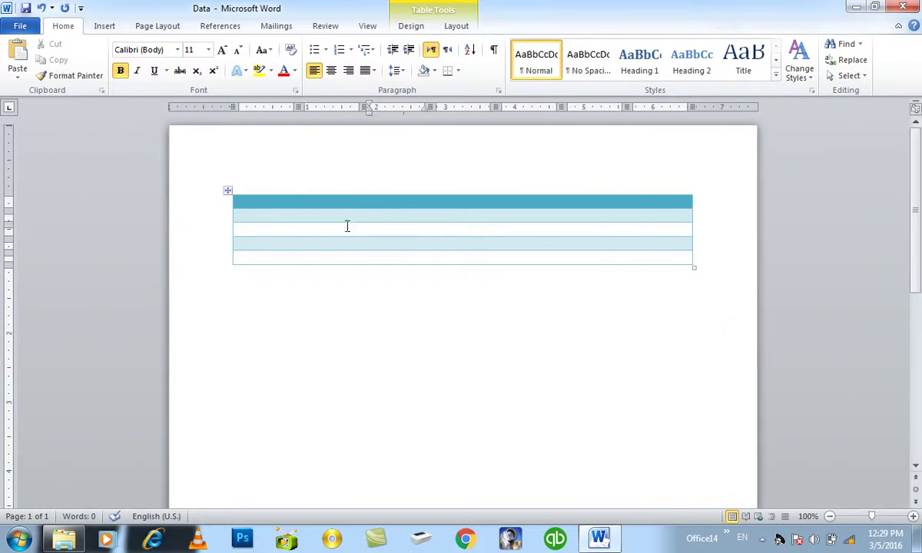
# - Delete the table from the page
pyautogui.click(228, 190)
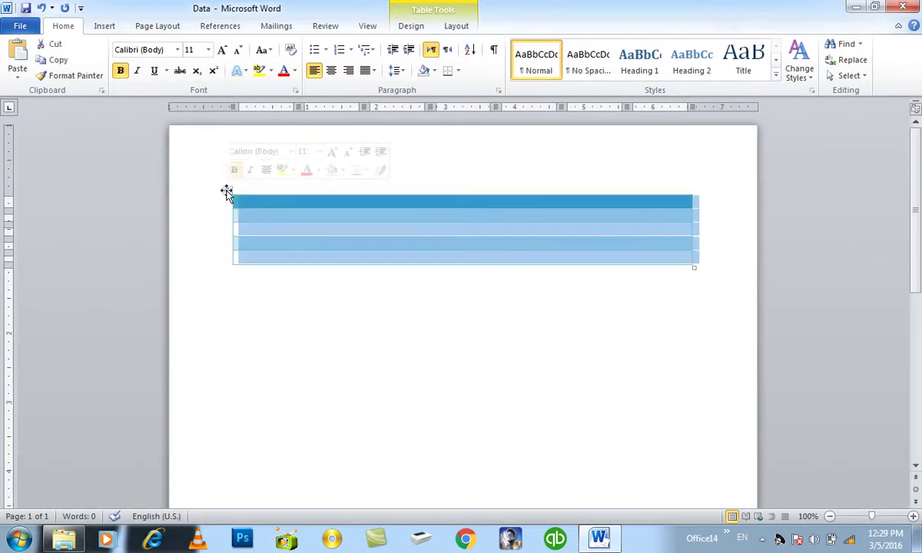
pyautogui.rightClick(228, 191)
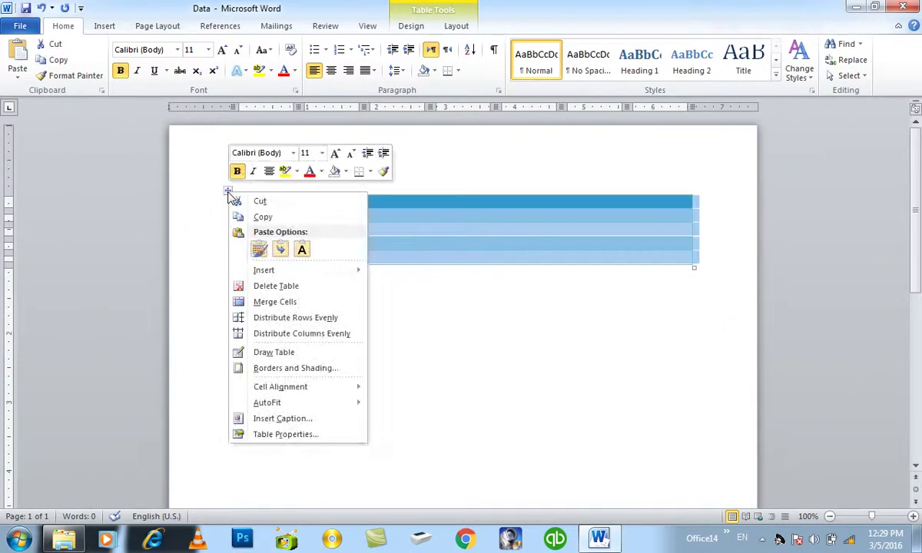
pyautogui.click(286, 290)
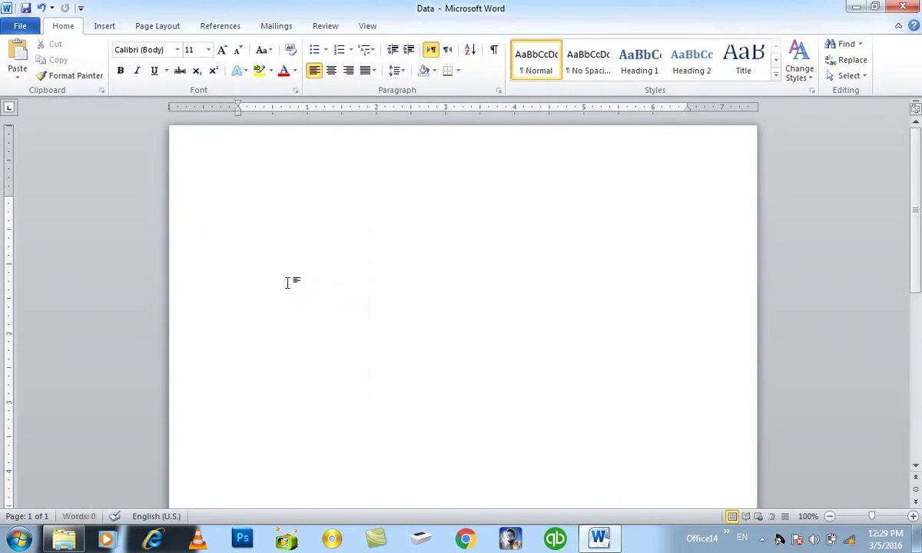
# - Type WELCOME TO AFGHANISTAN in the purple text effect style and size it to 38 pt
pyautogui.click(236, 70)
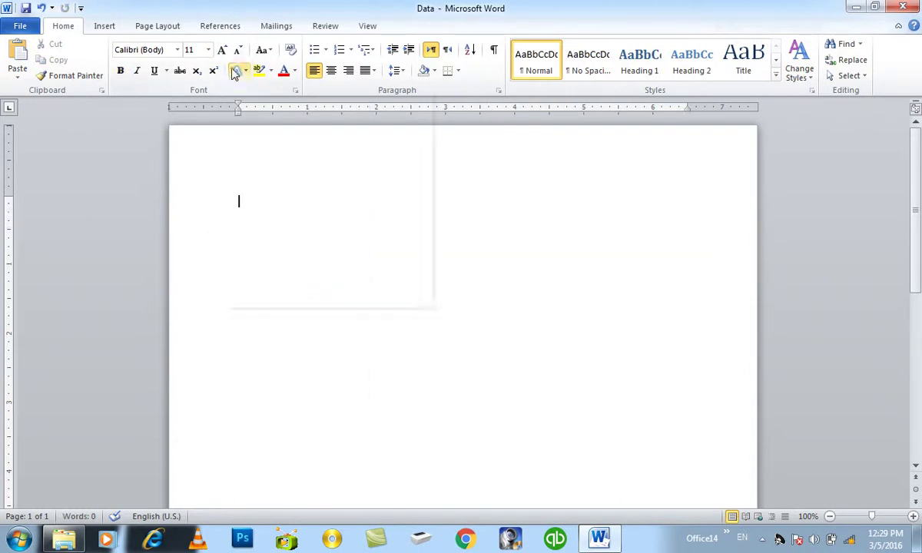
pyautogui.click(411, 222)
pyautogui.write('W')
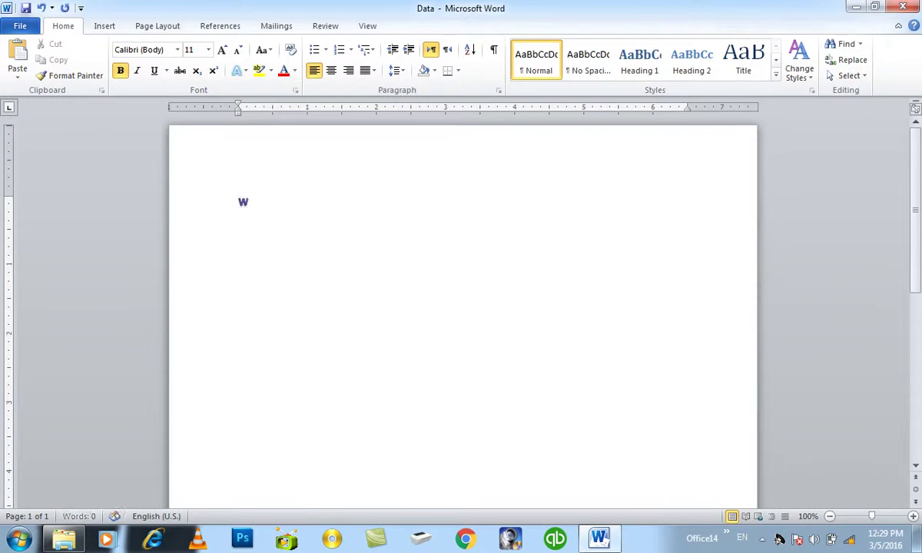
pyautogui.write('OME')
pyautogui.write('GHAN')
pyautogui.write('AN')
pyautogui.hotkey('ctrl', 'a')
pyautogui.hotkey('ctrl', 'shift', '.')
pyautogui.hotkey('ctrl', 'shift', '.')
pyautogui.hotkey('ctrl', 'shift', '.')
pyautogui.hotkey('ctrl', 'shift', '.')
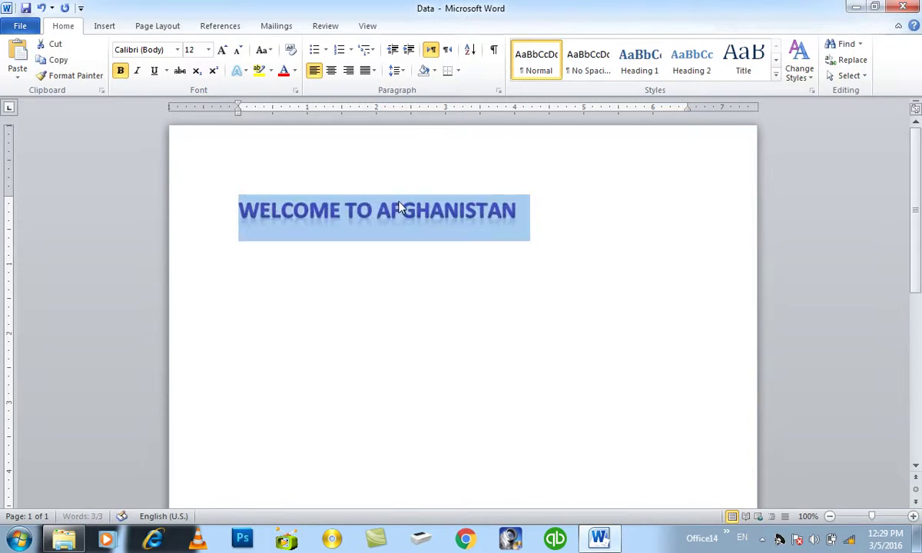
pyautogui.hotkey('ctrl', ']')
pyautogui.hotkey('ctrl', ']')
pyautogui.hotkey('ctrl', ']')
pyautogui.hotkey('ctrl', ']')
pyautogui.hotkey('ctrl', ']')
pyautogui.hotkey('ctrl', ']')
pyautogui.hotkey('ctrl', '[')
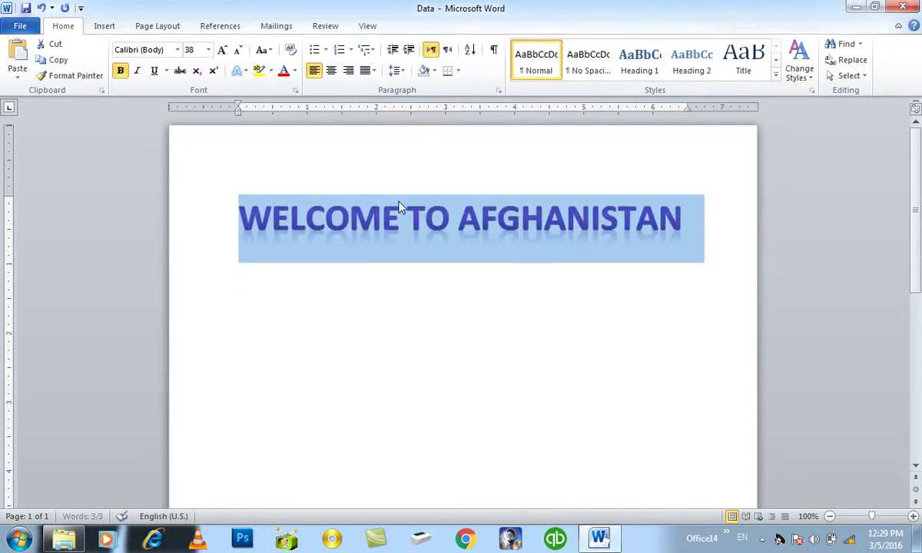
pyautogui.click(628, 292)
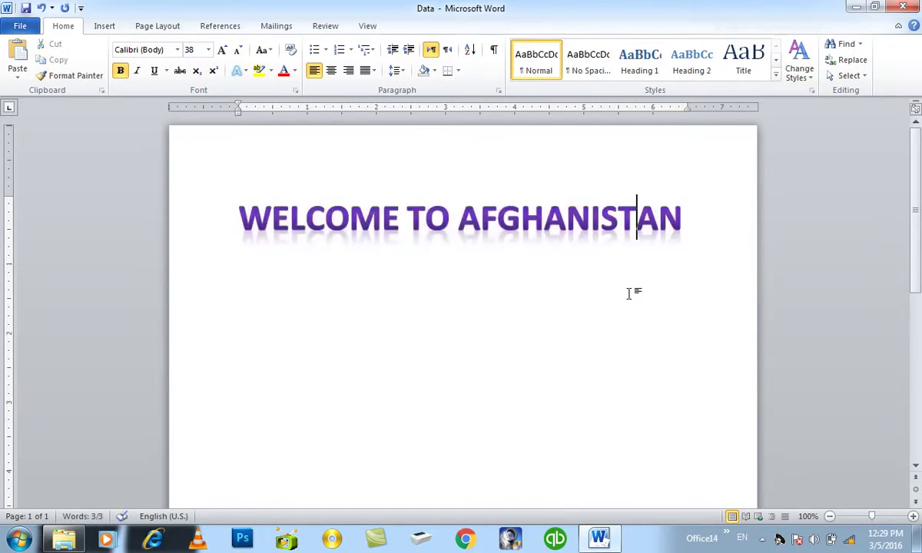
pyautogui.click(691, 216)
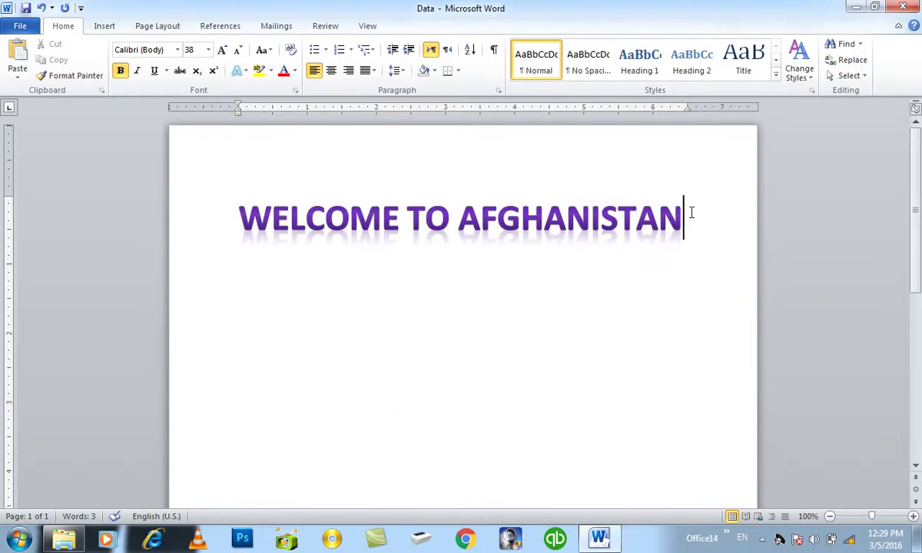
# - Run Check Compatibility and review the checked Word versions and the 6 removed text effects
pyautogui.click(19, 26)
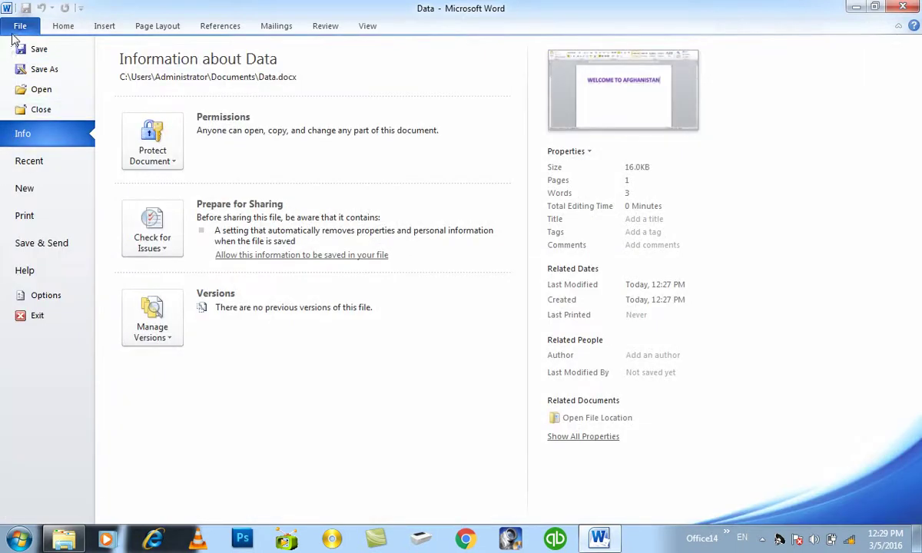
pyautogui.click(20, 27)
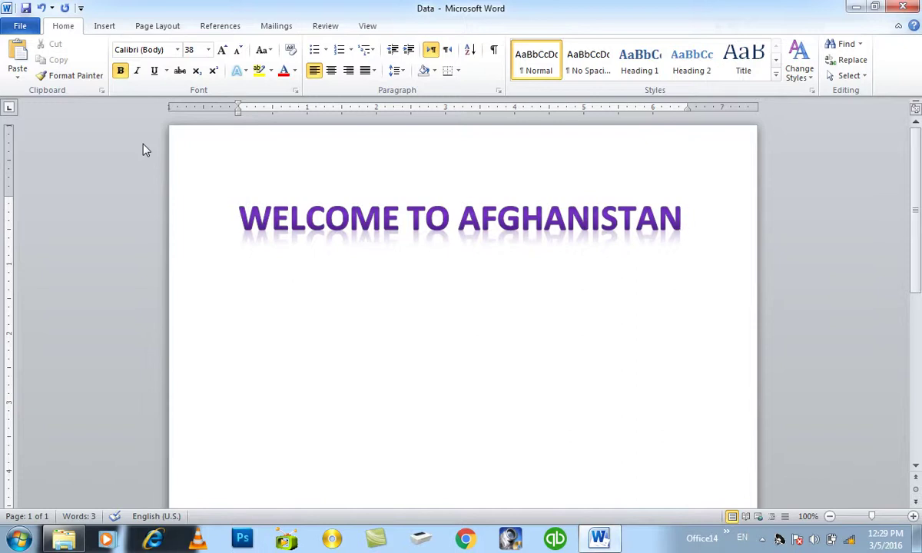
pyautogui.click(17, 26)
pyautogui.click(157, 249)
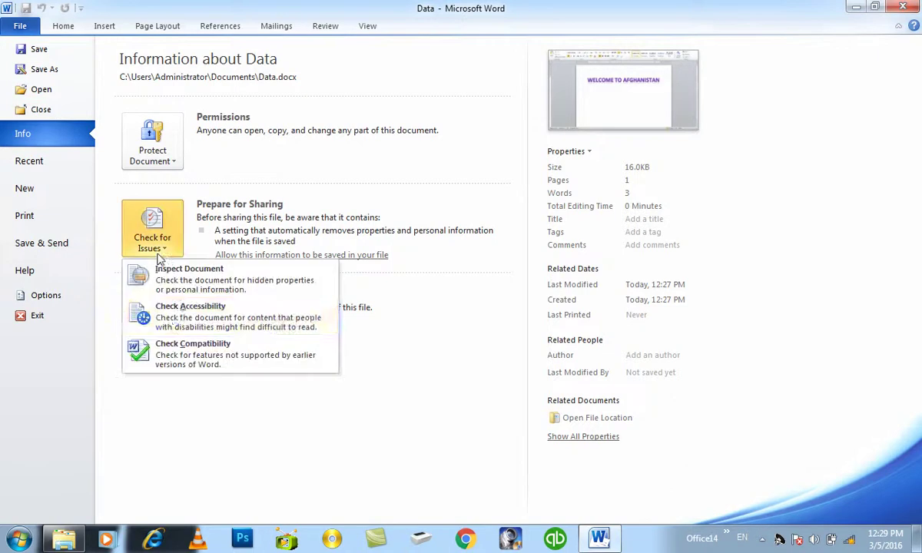
pyautogui.click(183, 363)
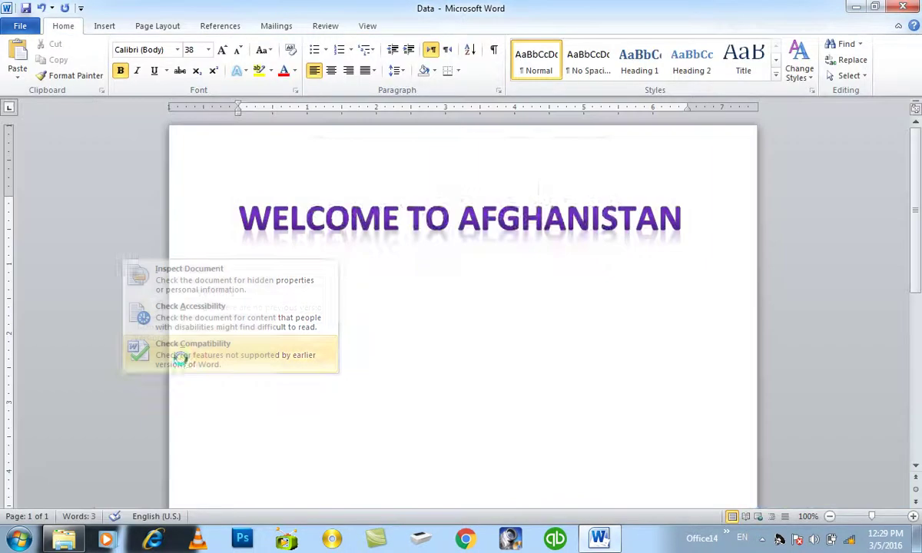
pyautogui.moveTo(383, 162); pyautogui.dragTo(361, 179)
pyautogui.click(338, 240)
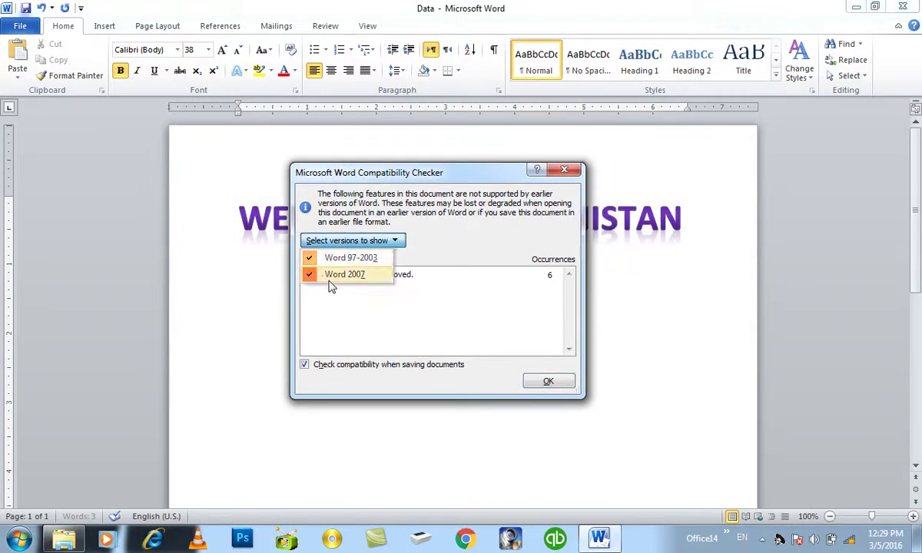
pyautogui.click(427, 218)
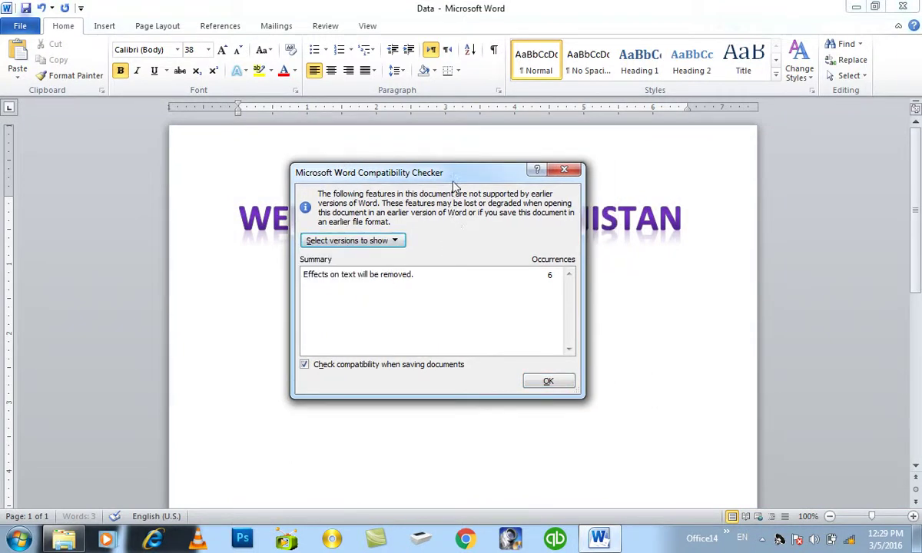
pyautogui.moveTo(454, 184); pyautogui.dragTo(459, 288)
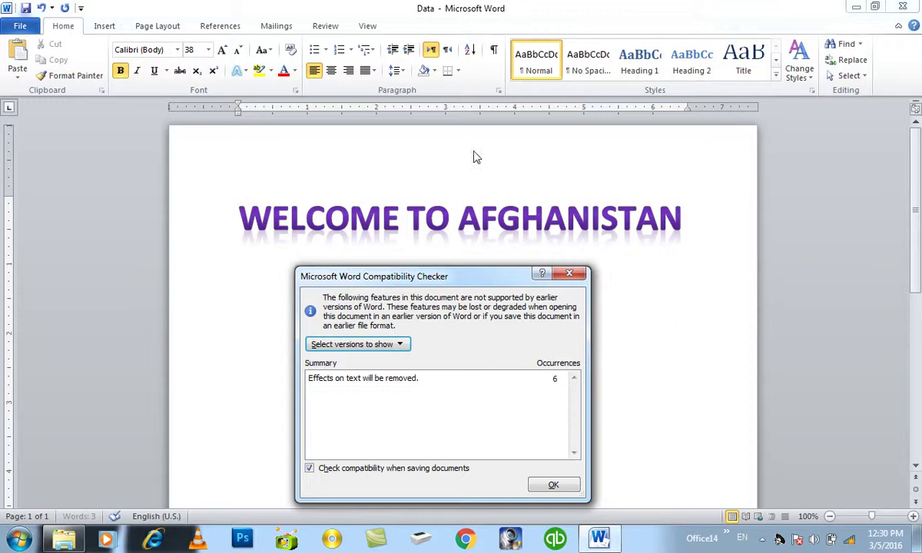
# - Replace the heading with the sentence 'Afghanistan is my lovely country'
pyautogui.press('Return')
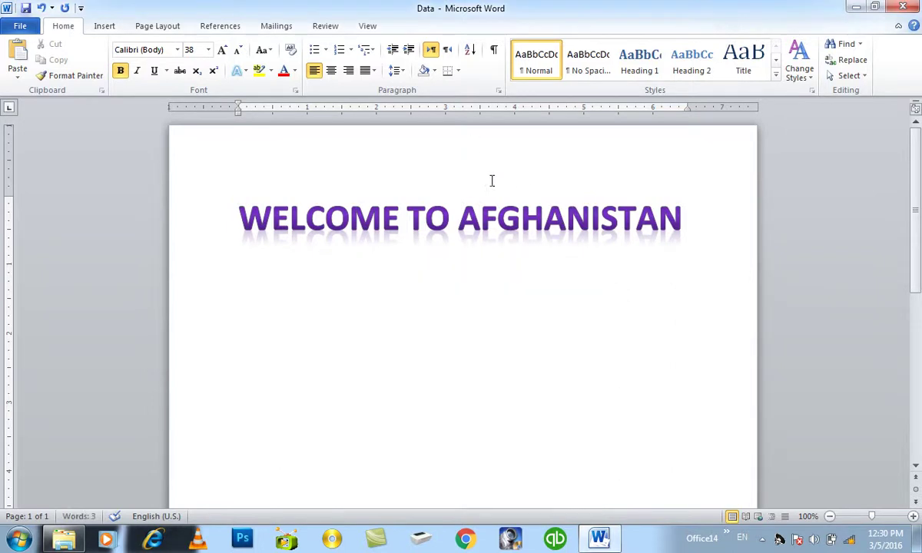
pyautogui.tripleClick(511, 202)
pyautogui.press('Delete')
pyautogui.write('afgh')
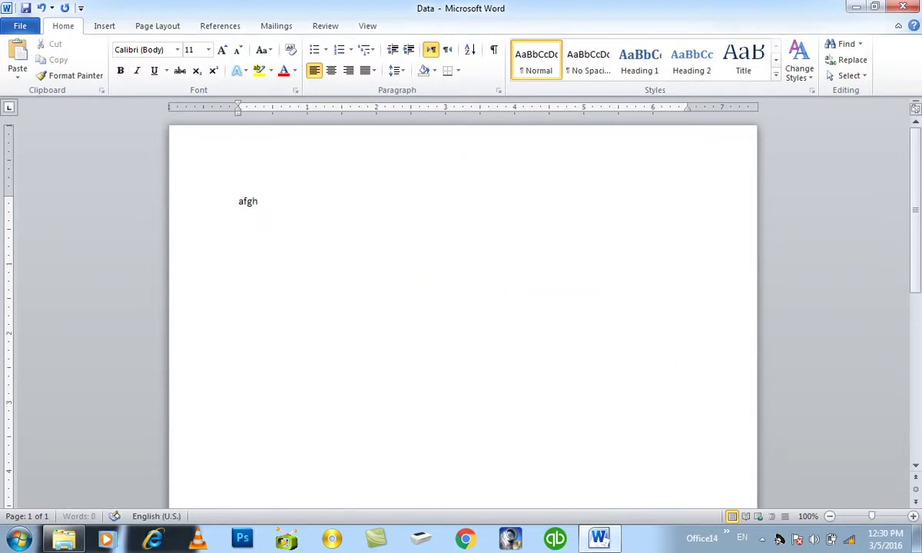
pyautogui.write('an io')
pyautogui.write('lover')
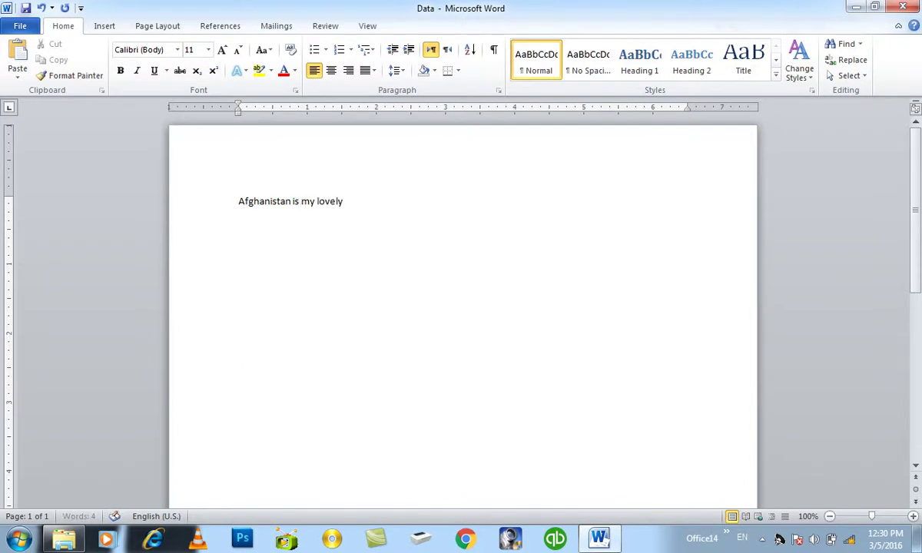
# - Enlarge all the document text to 30 pt
pyautogui.press('Return')
pyautogui.hotkey('ctrl', 'a')
pyautogui.hotkey('ctrl', ']')
pyautogui.hotkey('ctrl', ']')
pyautogui.hotkey('ctrl', ']')
pyautogui.hotkey('ctrl', ']')
pyautogui.hotkey('ctrl', ']')
pyautogui.hotkey('ctrl', ']')
pyautogui.hotkey('ctrl', ']')
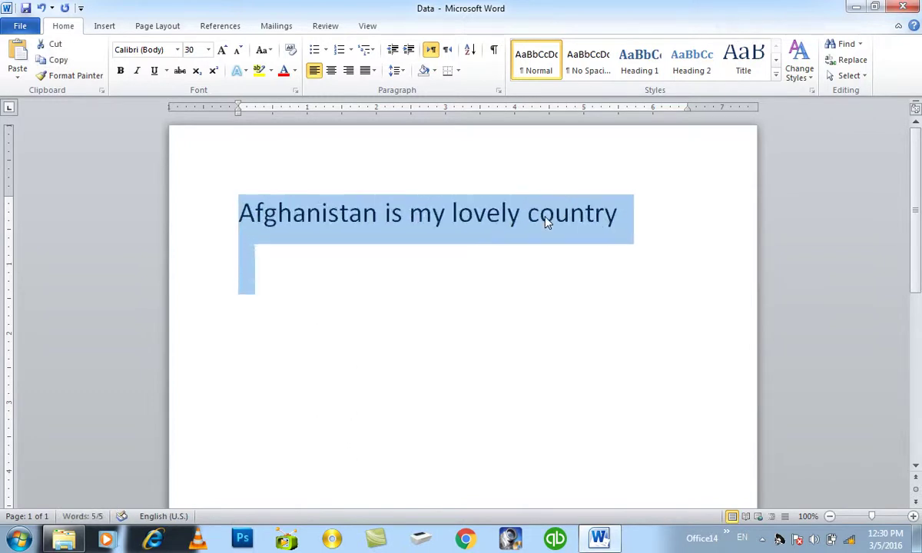
pyautogui.click(453, 304)
# - Check Data for compatibility with earlier Word versions and dismiss the report
pyautogui.click(20, 26)
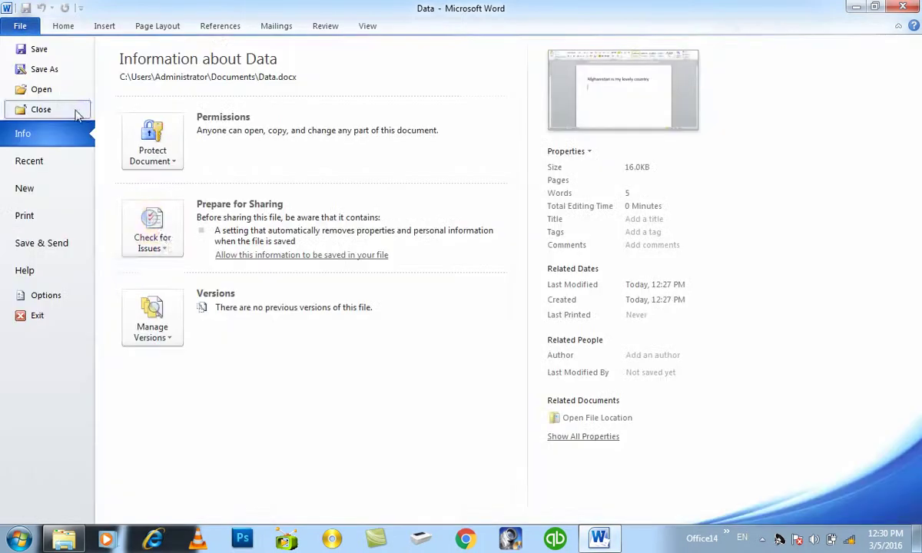
pyautogui.click(158, 230)
pyautogui.click(172, 352)
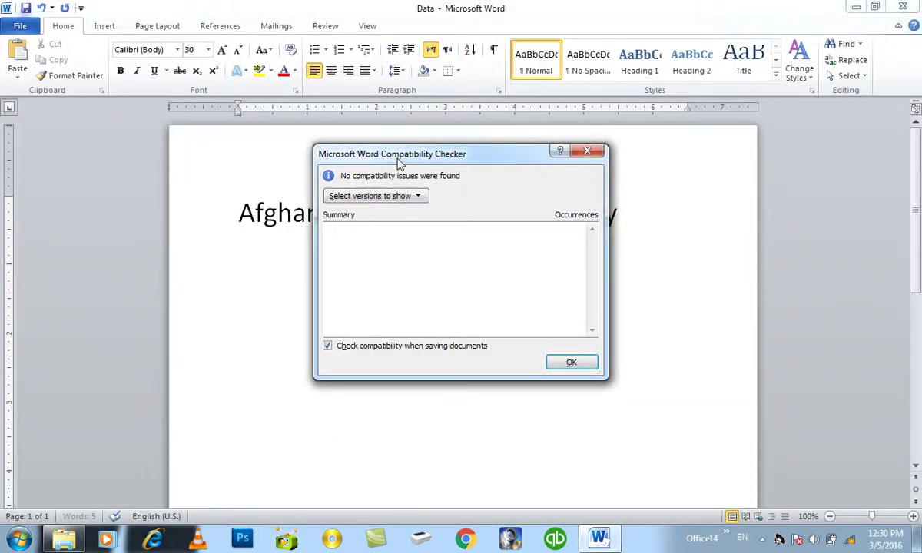
pyautogui.moveTo(399, 163); pyautogui.dragTo(551, 185)
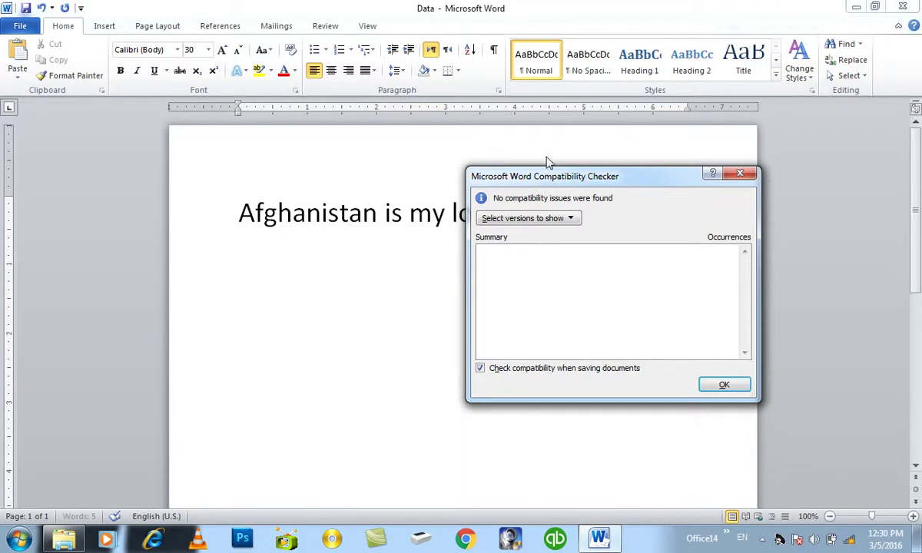
pyautogui.press('Escape')
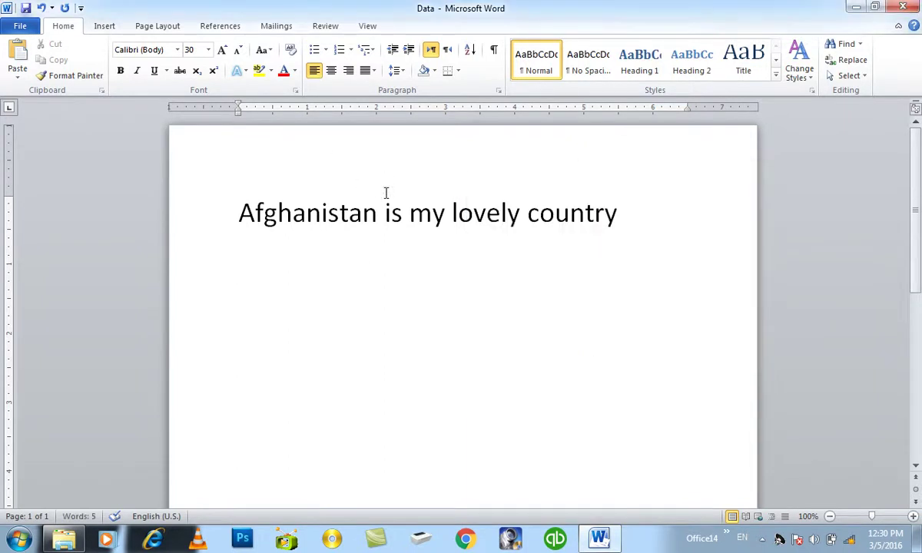
# - Close Data without saving and create a new blank document
pyautogui.hotkey('ctrl', 'w')
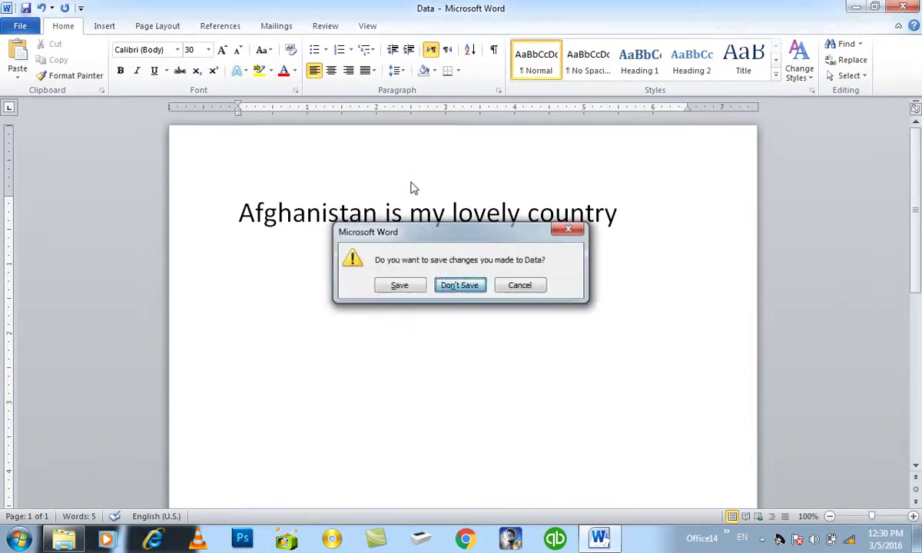
pyautogui.press('n')
pyautogui.hotkey('ctrl', 'n')
# - Enter =rand(1111) to fill Document2 with 23 pages of sample text
pyautogui.write('=r')
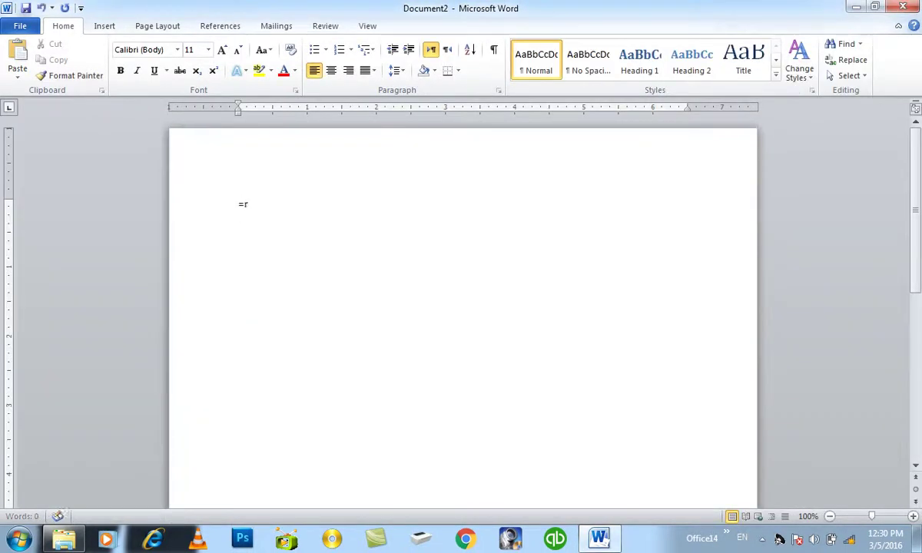
pyautogui.write(')')
pyautogui.press('Return')
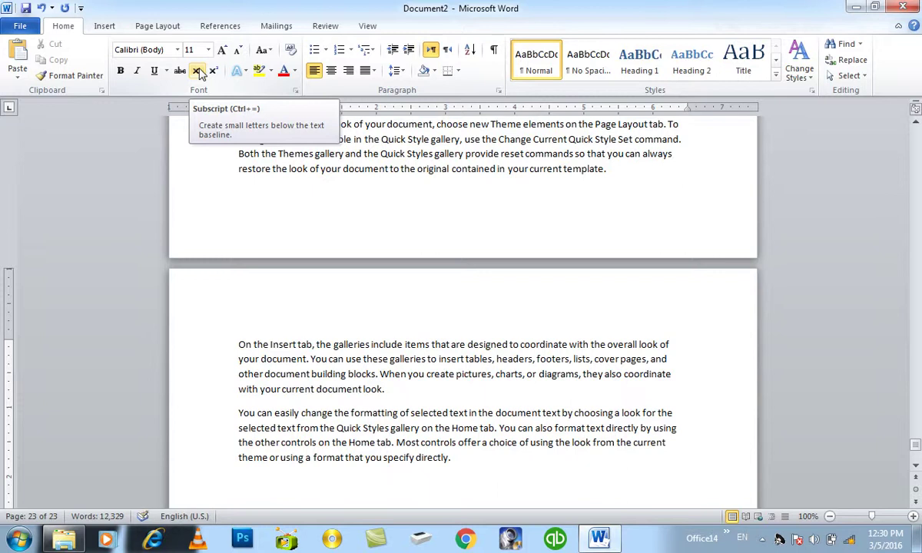
# - Check the Save options (.docx format, AutoRecover every 10 minutes) and close Word Options unchanged
pyautogui.click(20, 25)
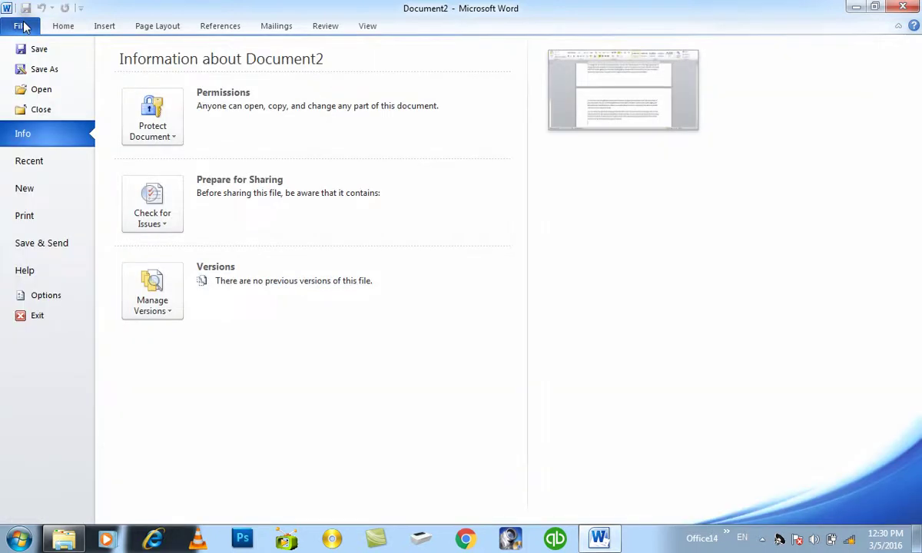
pyautogui.click(46, 295)
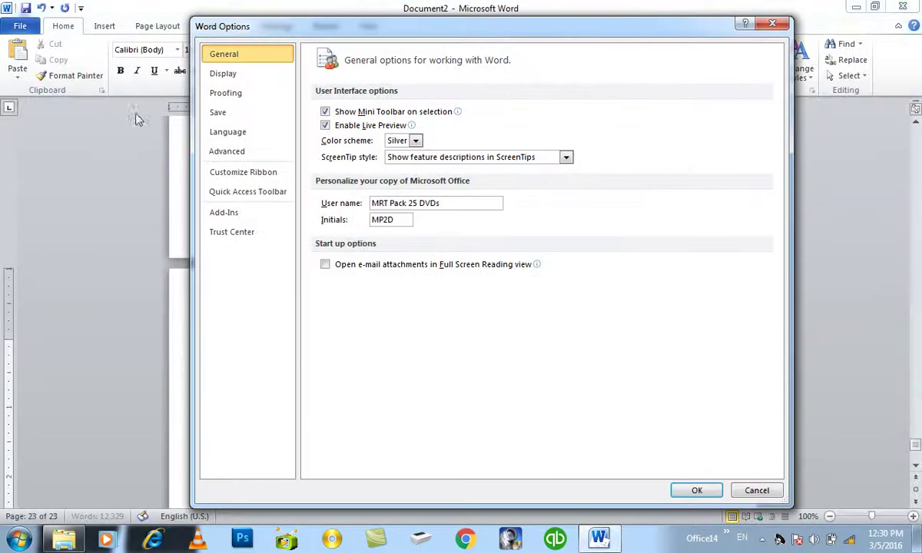
pyautogui.click(223, 113)
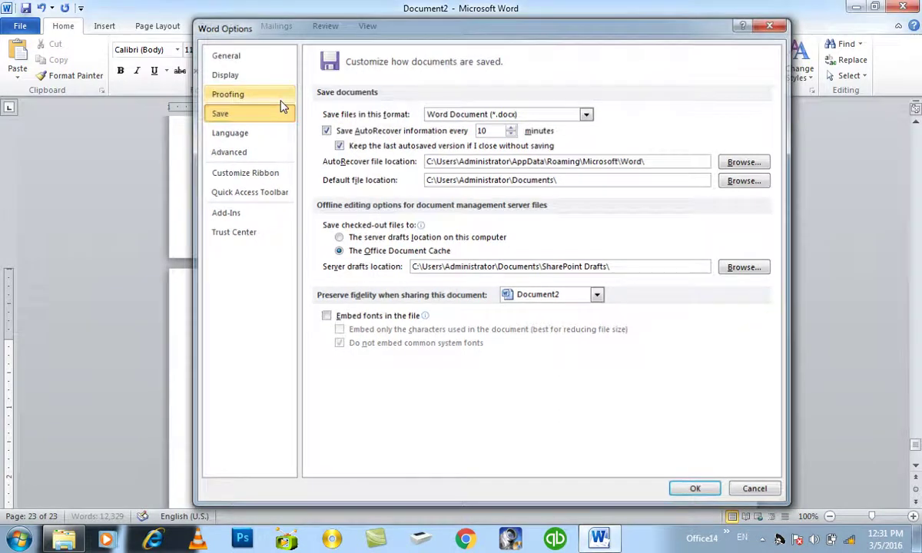
pyautogui.press('Escape')
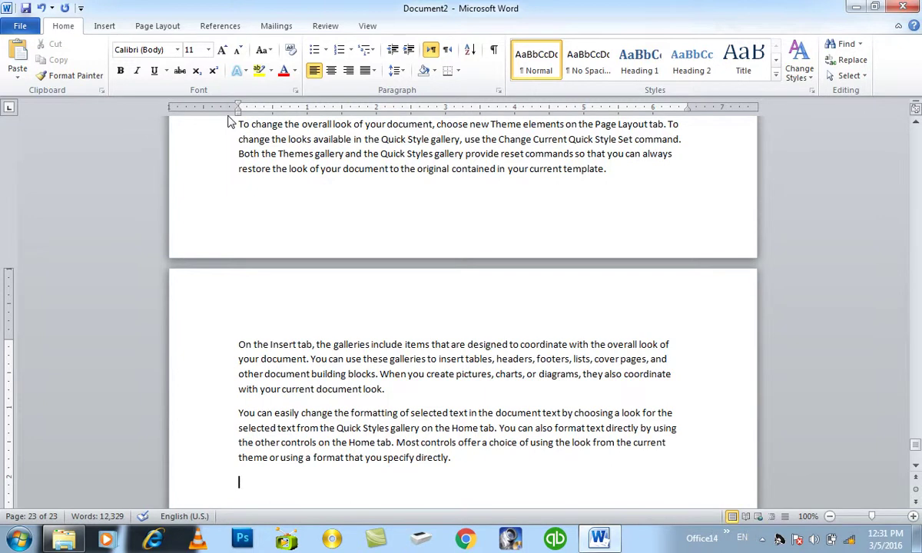
# - Recover and open the unsaved Doc1.asd file of whiteboard photos via Manage Versions
pyautogui.click(20, 26)
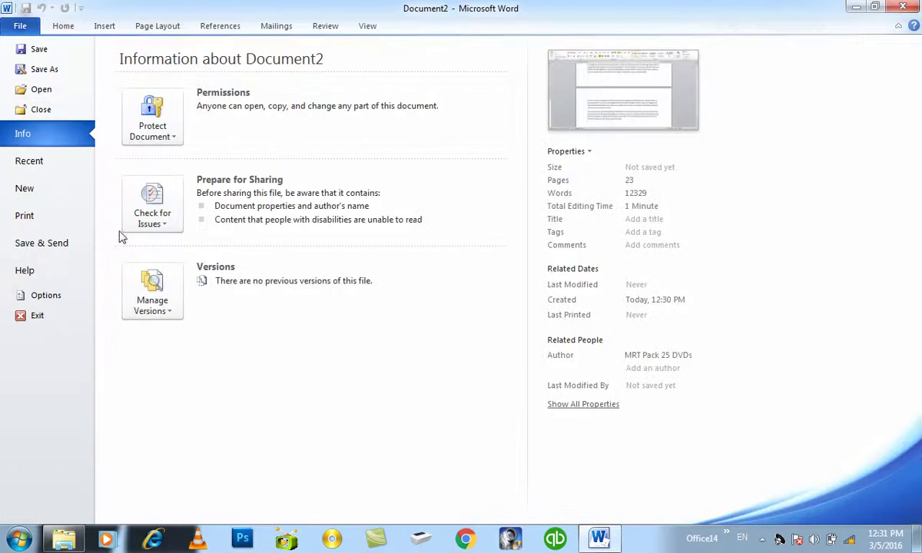
pyautogui.click(159, 308)
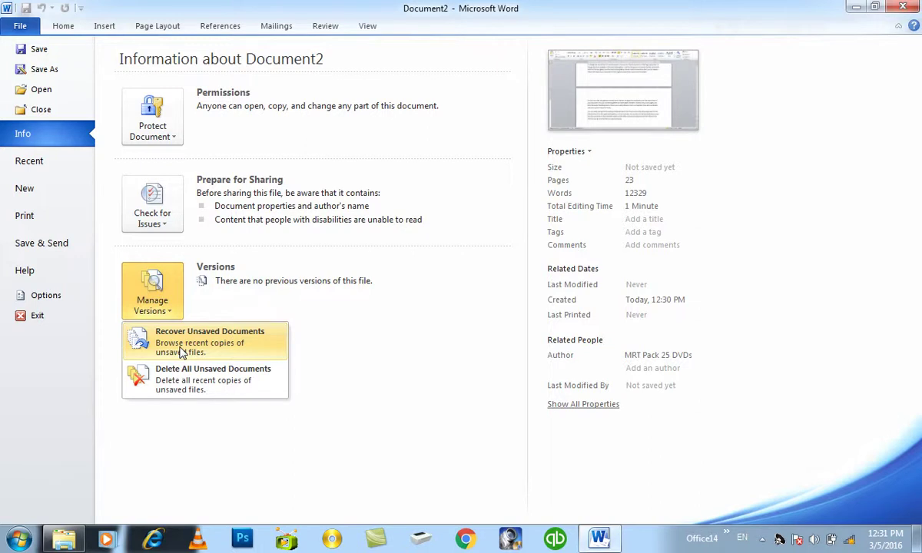
pyautogui.click(181, 350)
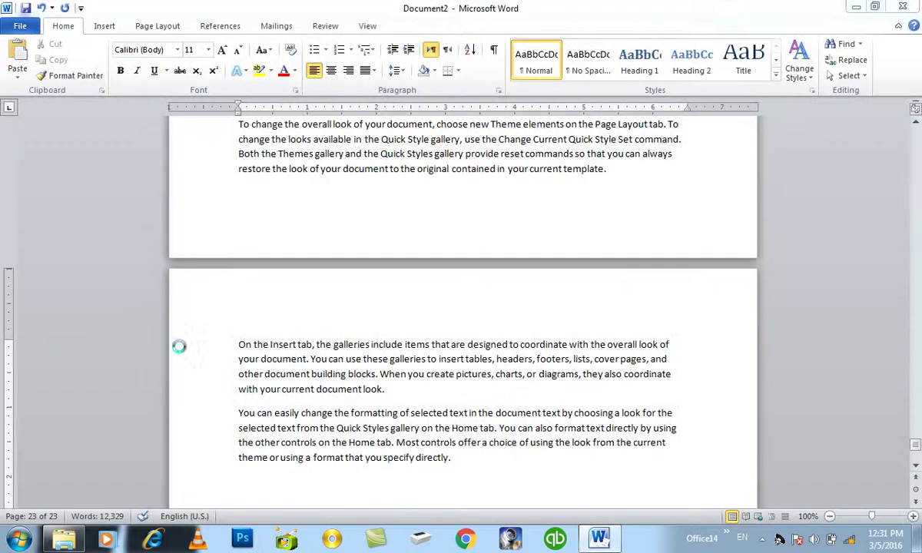
pyautogui.click(161, 100)
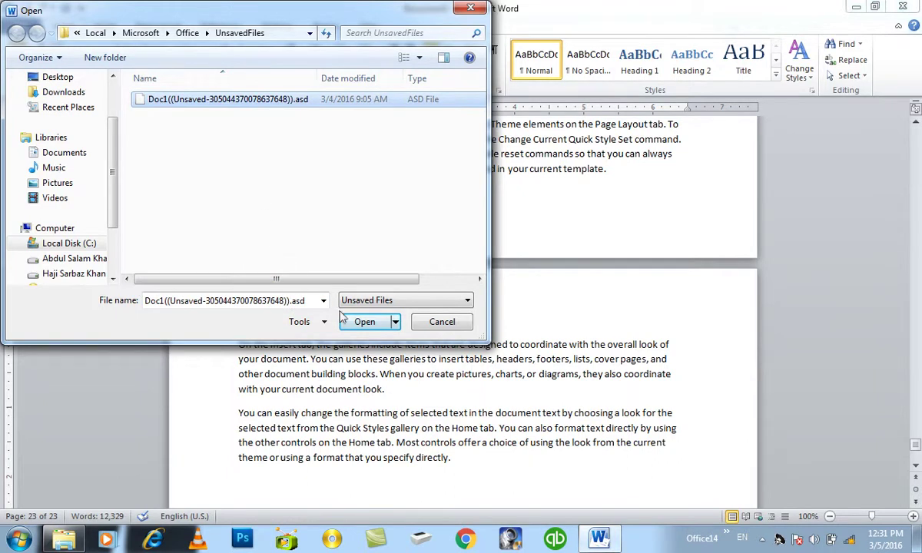
pyautogui.click(363, 321)
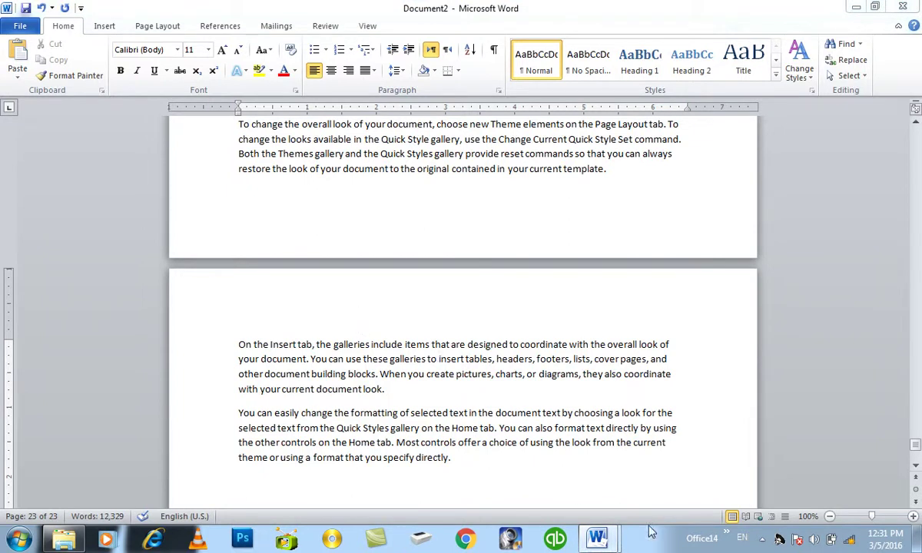
pyautogui.moveTo(598, 538)
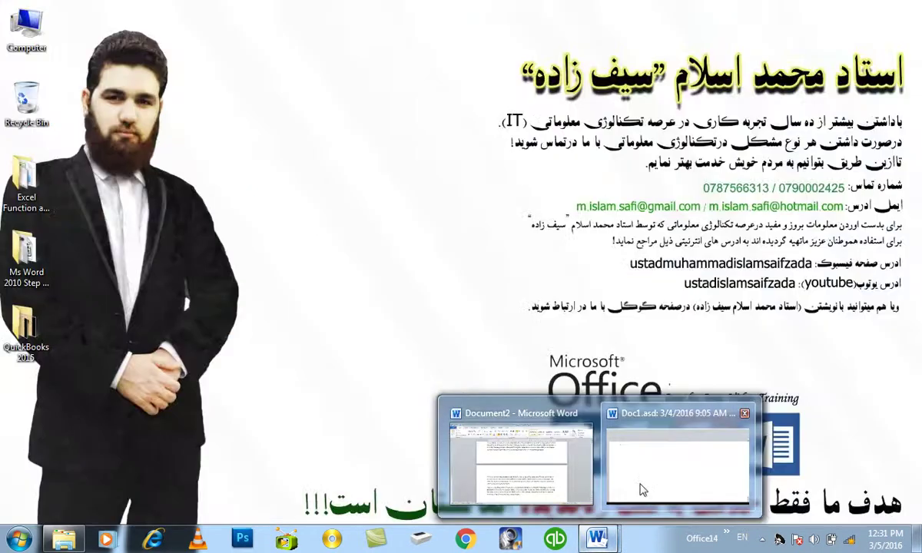
# - Bring the recovered Doc1 window forward, switch between Word windows, then minimize Word to the desktop
pyautogui.click(642, 489)
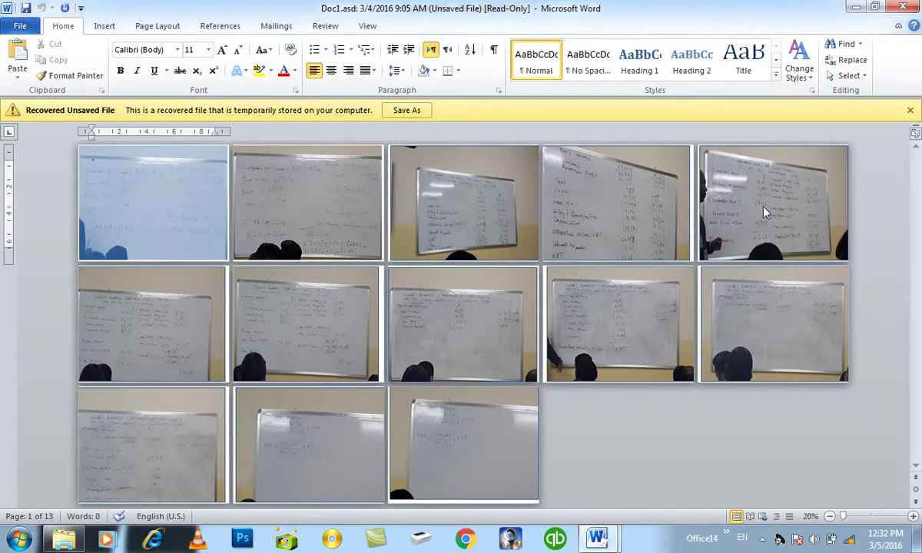
pyautogui.hotkey('alt', 'Tab')
pyautogui.click(855, 7)
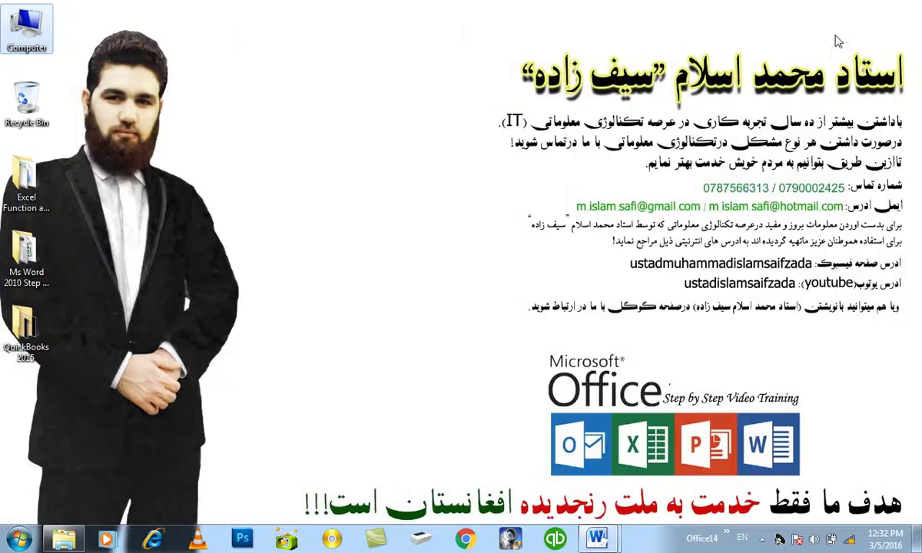
# - Restore the Document2 window from the taskbar and view the Recent documents list
pyautogui.moveTo(598, 539)
pyautogui.click(613, 540)
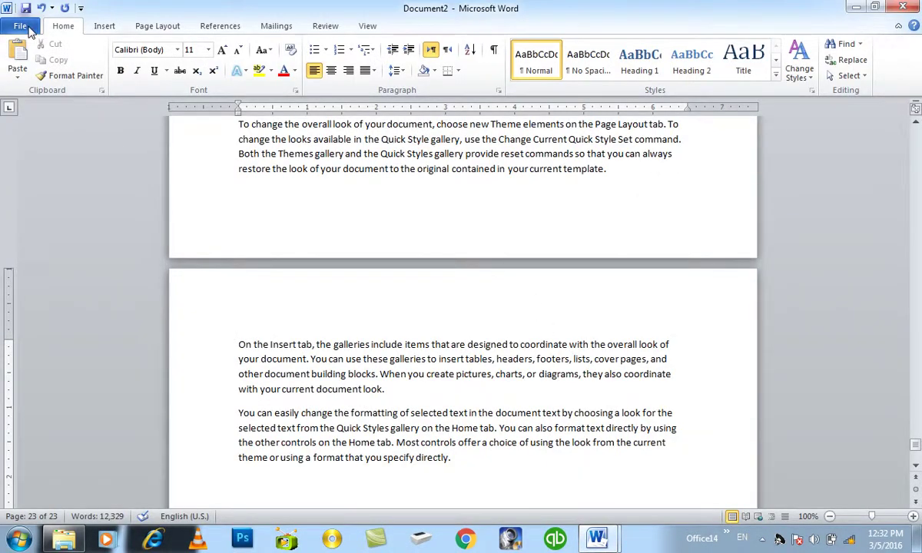
pyautogui.click(20, 26)
pyautogui.click(155, 300)
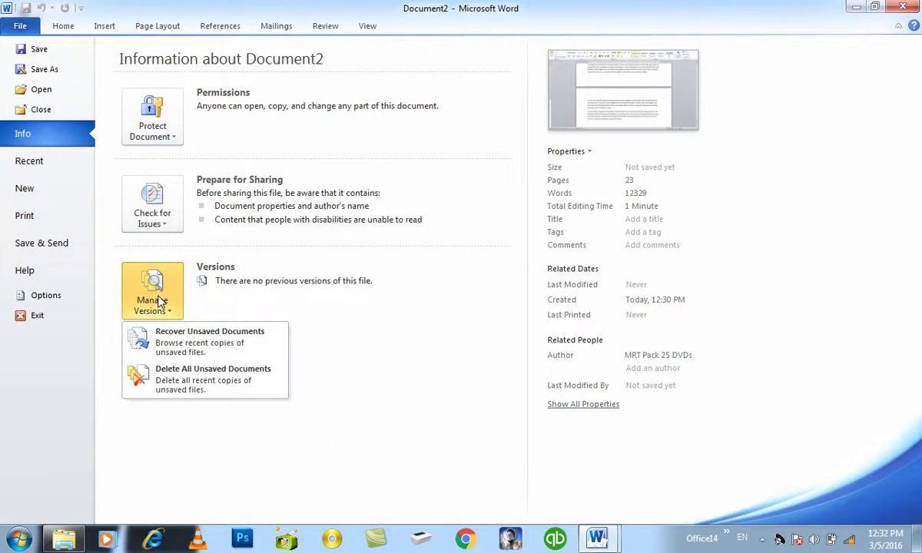
pyautogui.click(34, 156)
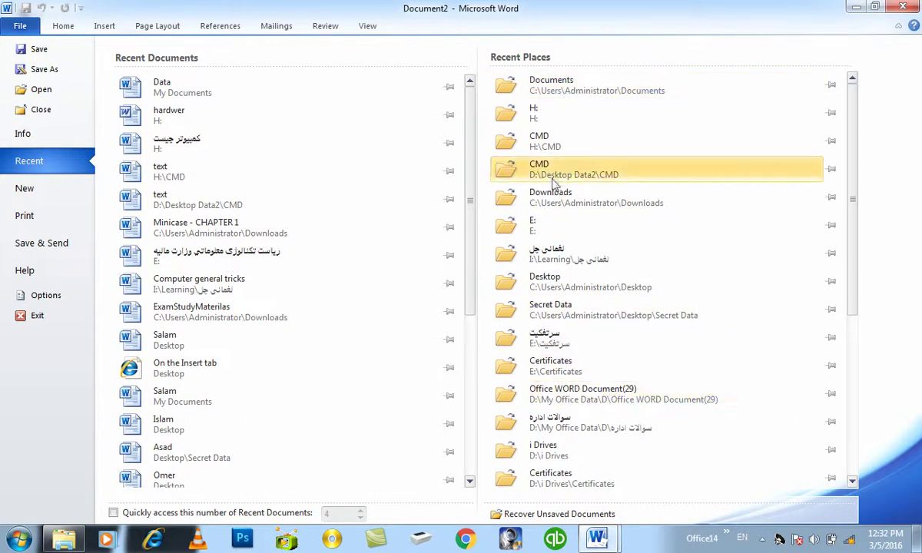
pyautogui.scroll(-3, 572, 138)
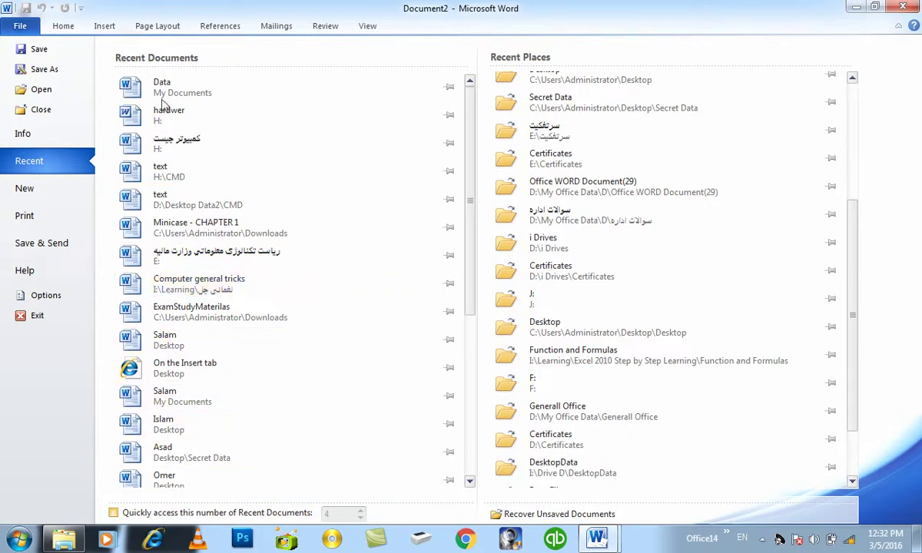
# - Enable quick access to 4 recent documents, then switch it back off and return to editing
pyautogui.click(185, 513)
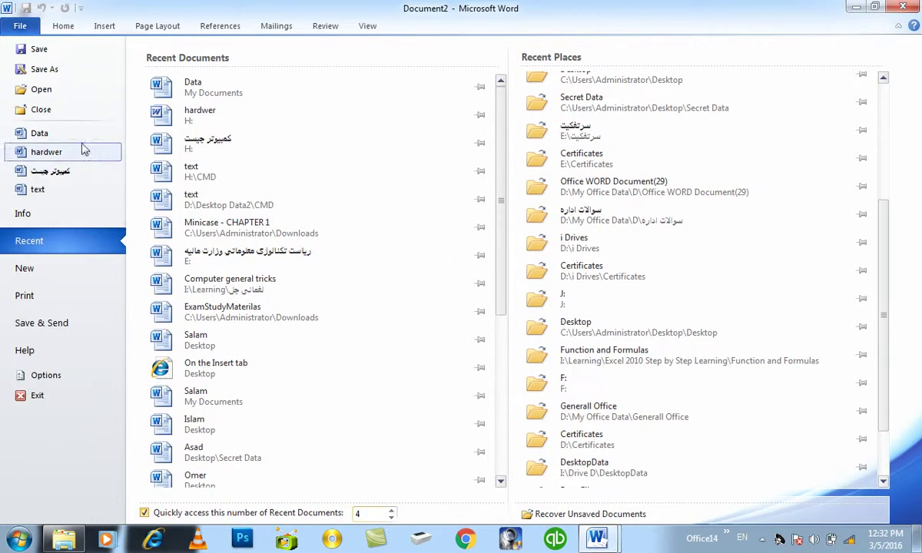
pyautogui.press('Up')
pyautogui.press('Up')
pyautogui.press('Up')
pyautogui.press('Up')
pyautogui.press('Up')
pyautogui.press('Up')
pyautogui.press('Up')
pyautogui.press('Up')
pyautogui.press('BackSpace')
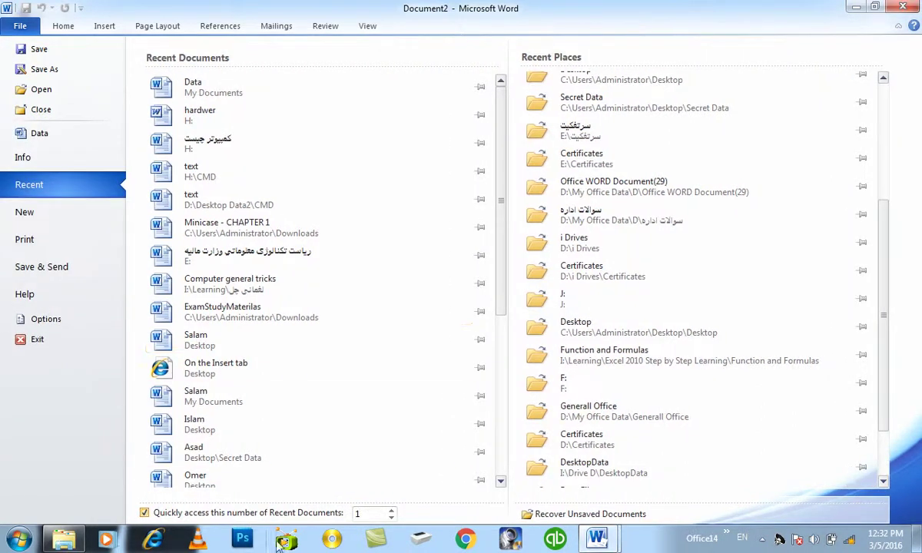
pyautogui.write('4')
pyautogui.click(201, 513)
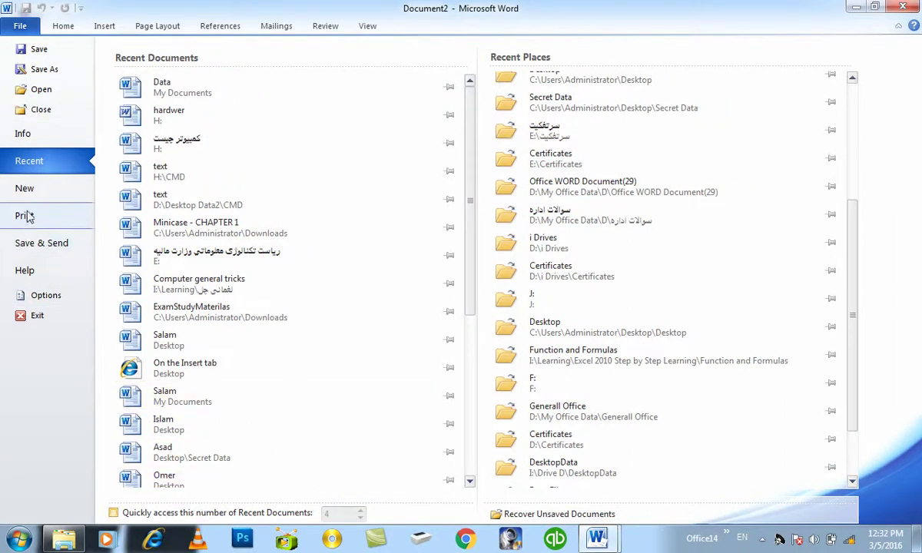
pyautogui.press('Escape')
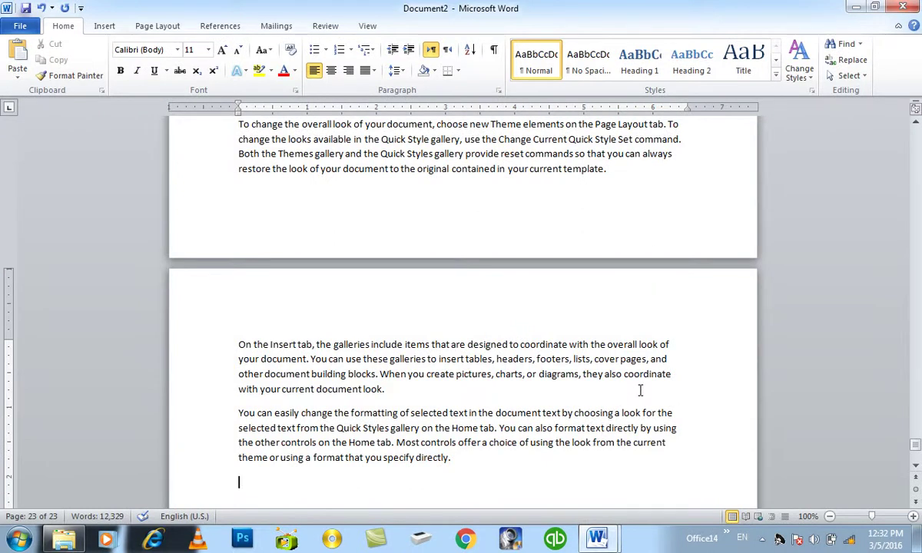
# - Close Document2 and Word, then relaunch Word from Run with a new document
pyautogui.hotkey('alt', 'F4')
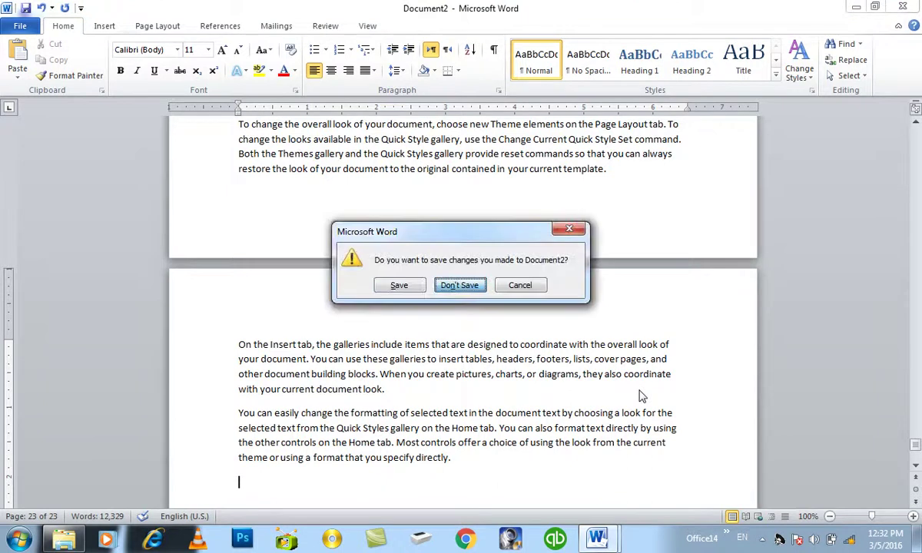
pyautogui.press('super+r')
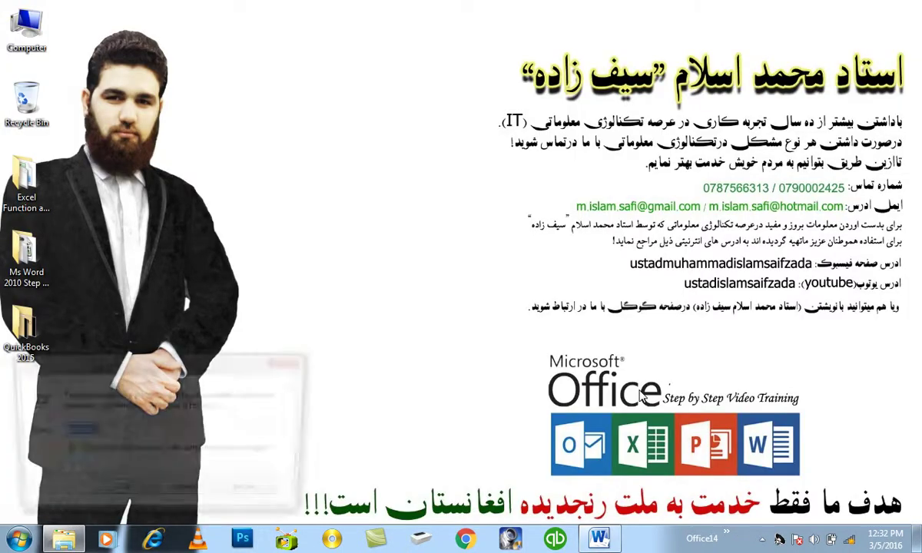
pyautogui.press('Return')
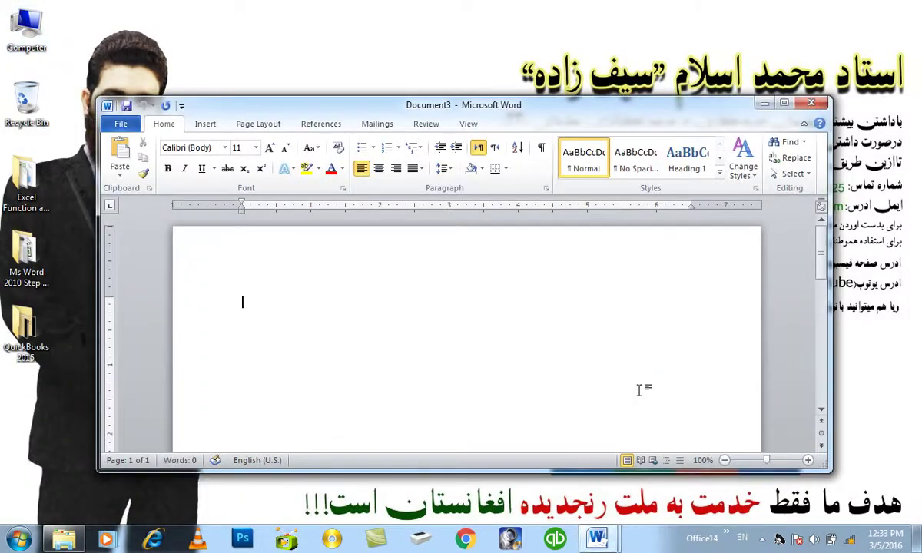
# - Maximize Document3, add page breaks, close it unsaved, and relaunch Word for Document4
pyautogui.click(784, 105)
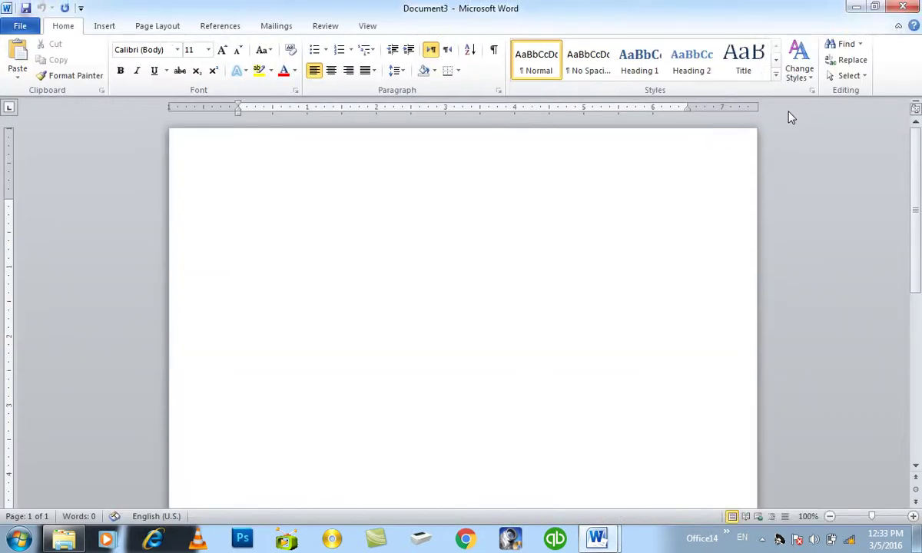
pyautogui.hotkey('ctrl', 'Return')
pyautogui.hotkey('ctrl', 'Return')
pyautogui.hotkey('ctrl', 'Return')
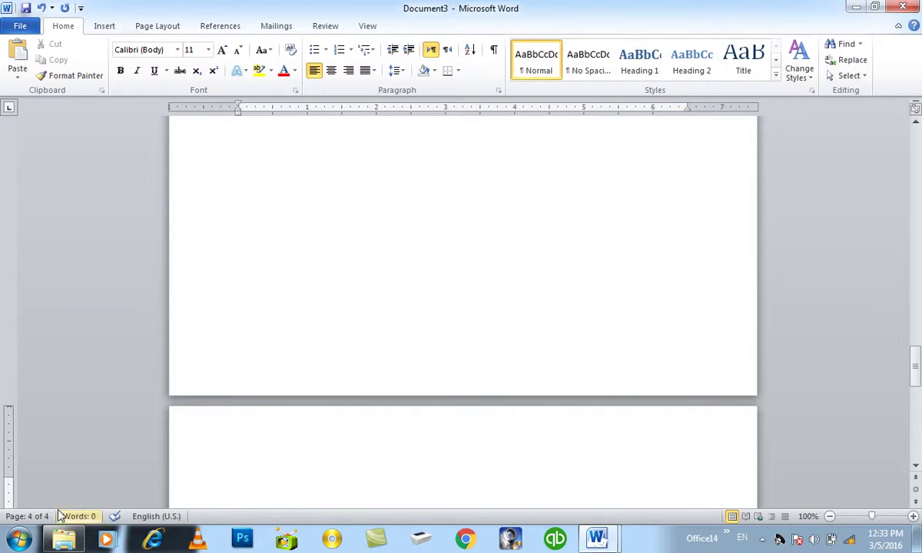
pyautogui.hotkey('alt', 'F4')
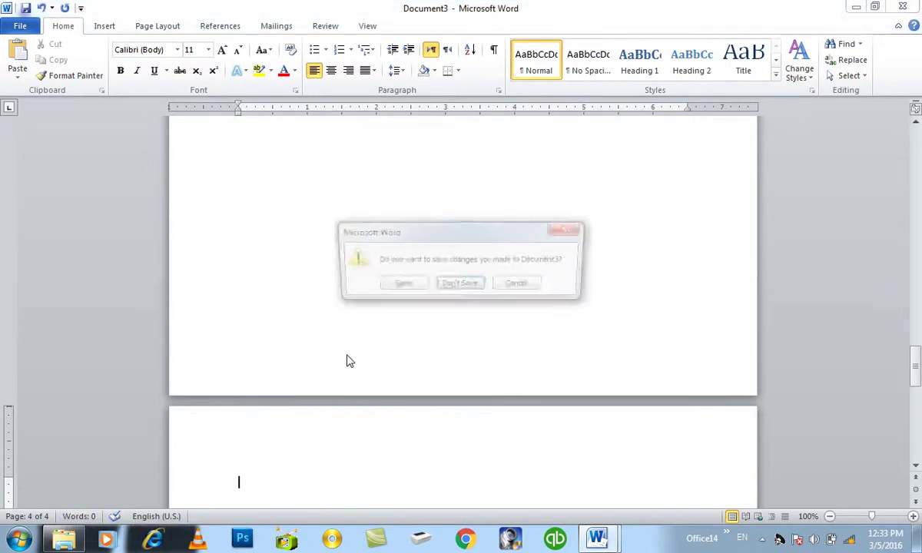
pyautogui.press('n')
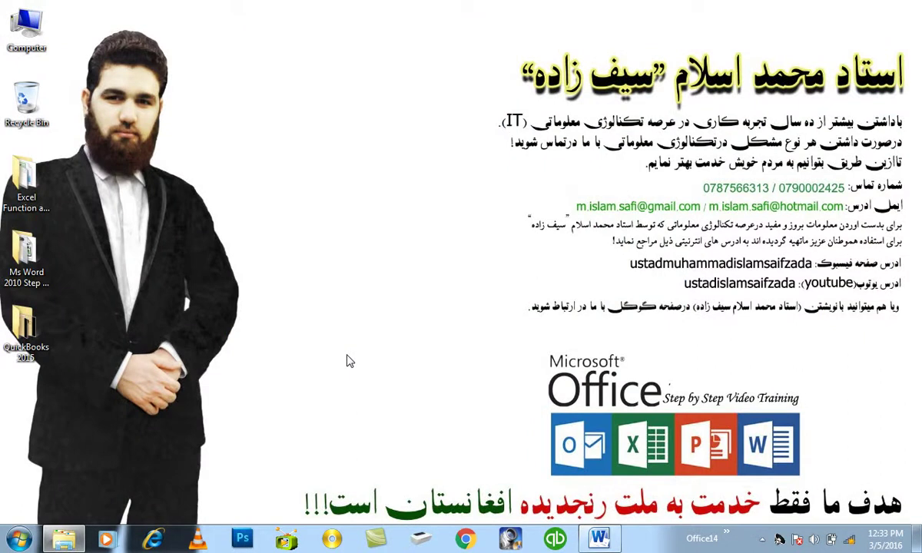
pyautogui.press('super+r')
pyautogui.press('Return')
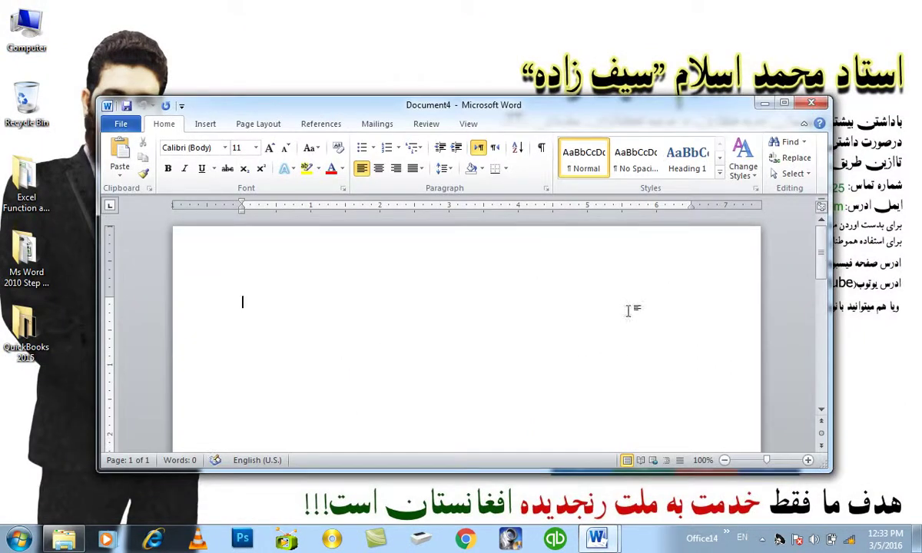
# - Maximize Document4 and insert three paragraphs of sample text with =rand()
pyautogui.click(783, 103)
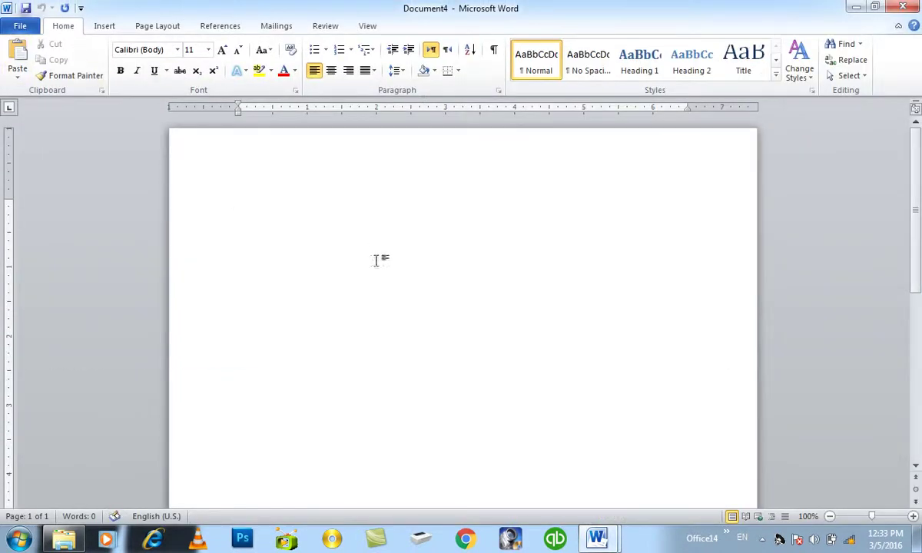
pyautogui.write('=rand()')
pyautogui.press('Return')
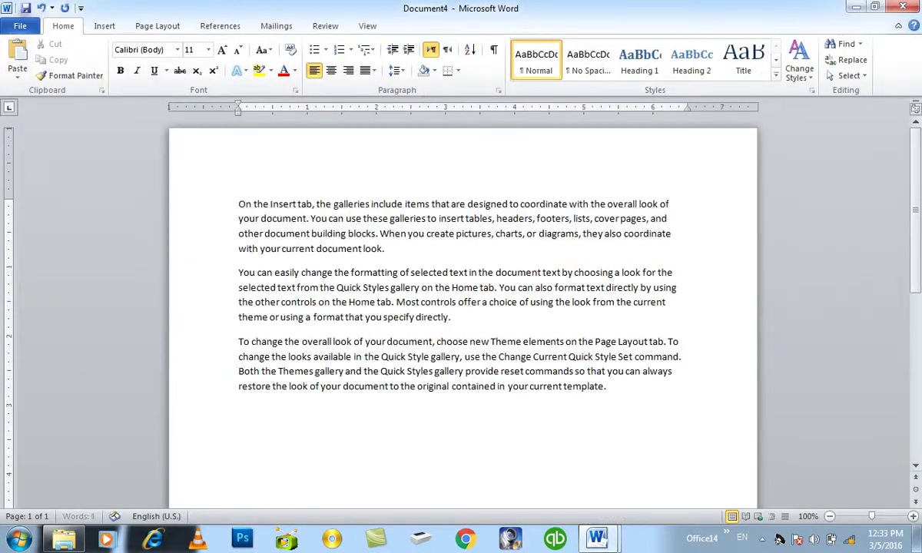
# - Create a blank Document5 from the New templates page, then close it
pyautogui.click(20, 27)
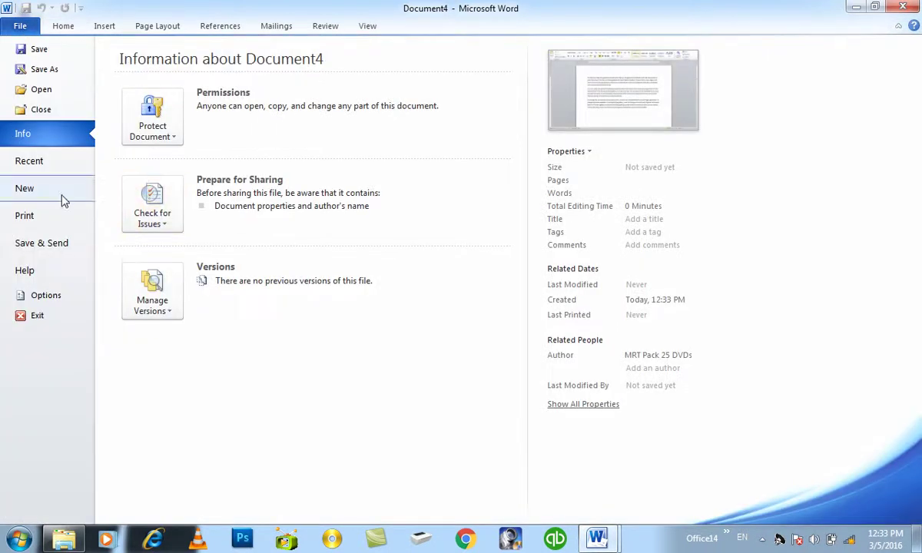
pyautogui.click(62, 198)
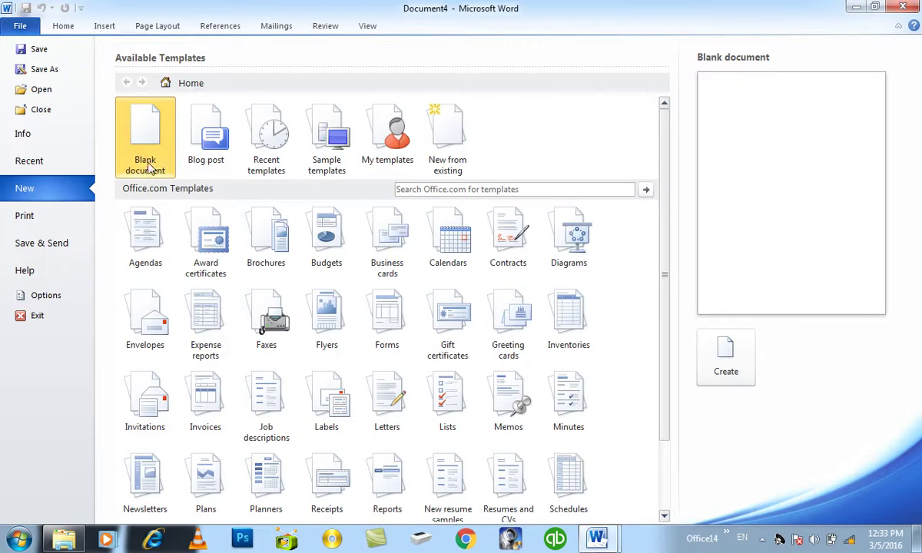
pyautogui.click(723, 364)
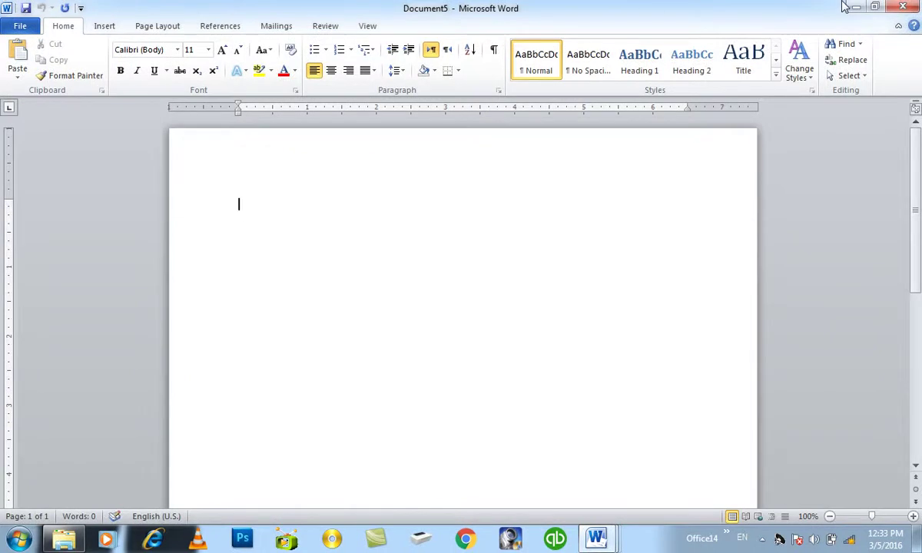
pyautogui.click(903, 7)
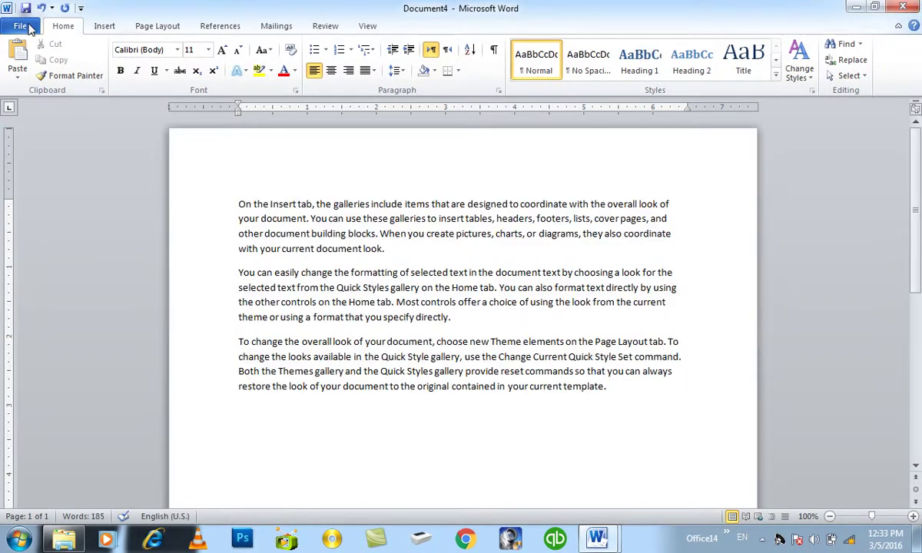
pyautogui.click(20, 26)
# - Open the online Invoices template category, then go back to the template categories
pyautogui.click(40, 192)
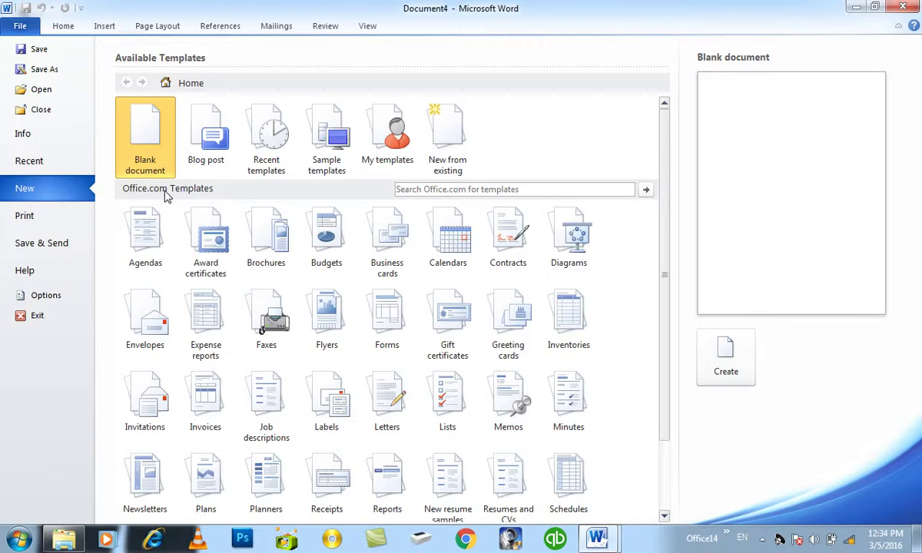
pyautogui.click(215, 395)
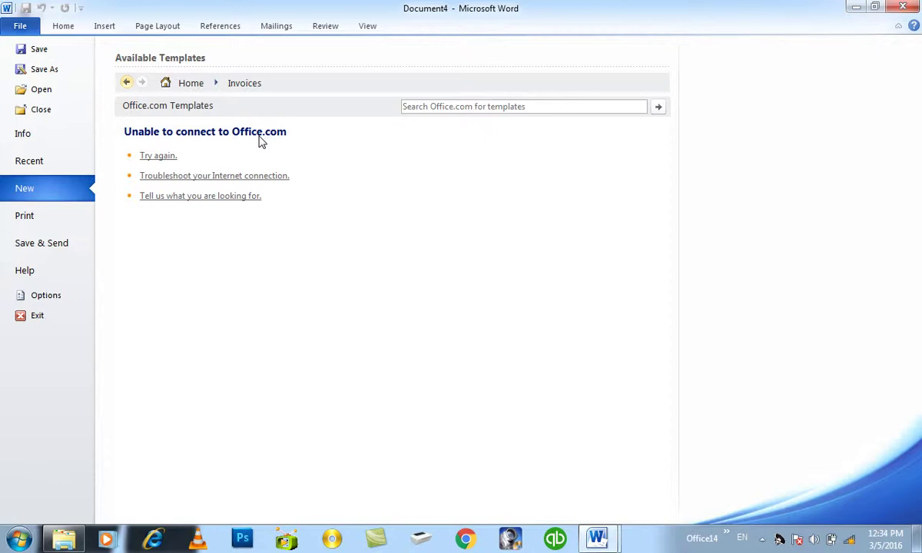
pyautogui.click(124, 82)
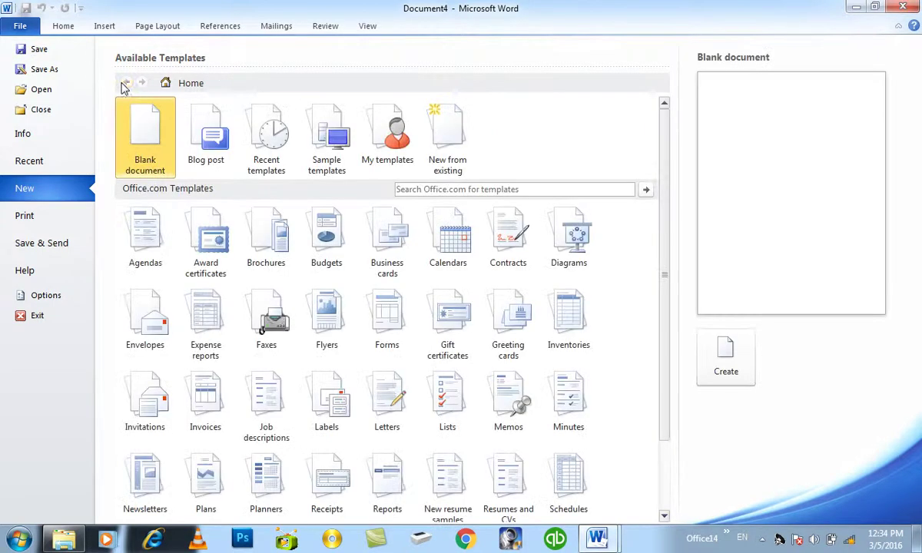
# - Connect to the Wi-Fi network from the tray, then retry Invoices templates, which time out
pyautogui.click(848, 539)
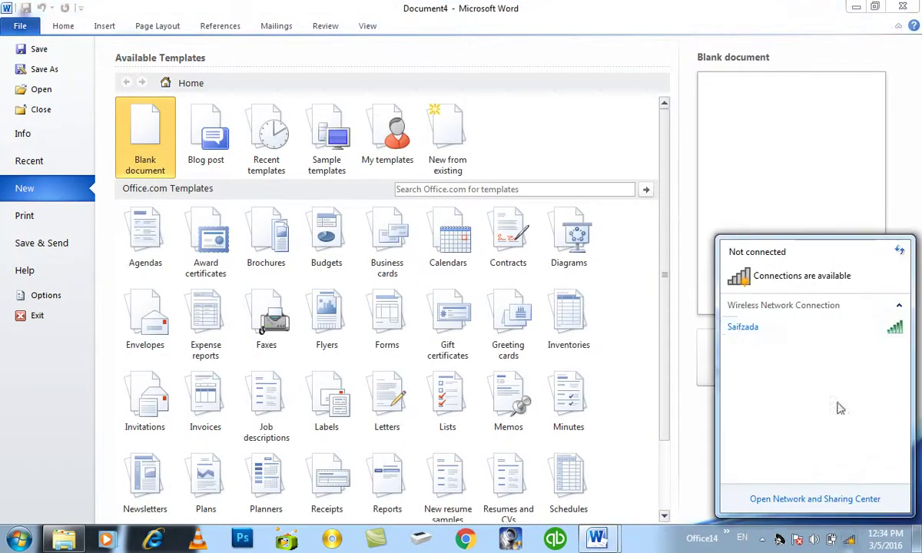
pyautogui.click(763, 335)
pyautogui.click(876, 349)
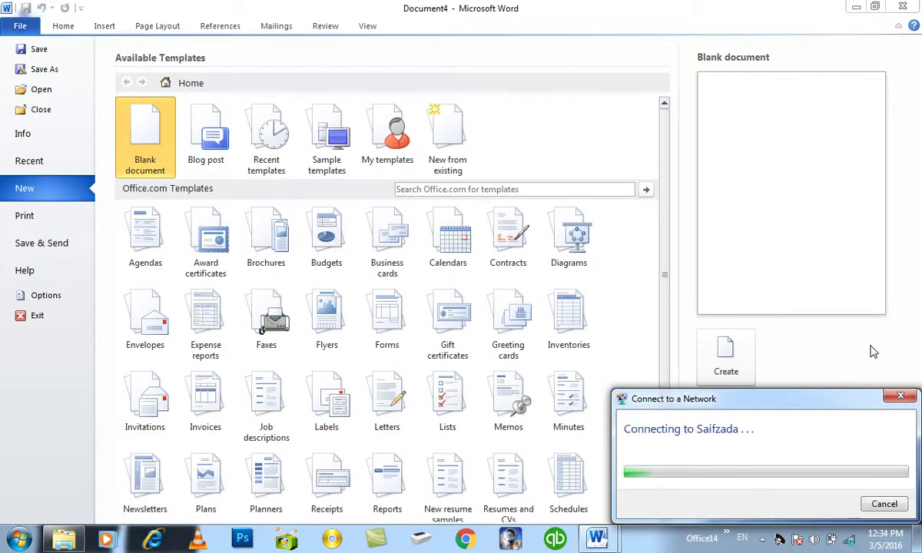
pyautogui.click(850, 541)
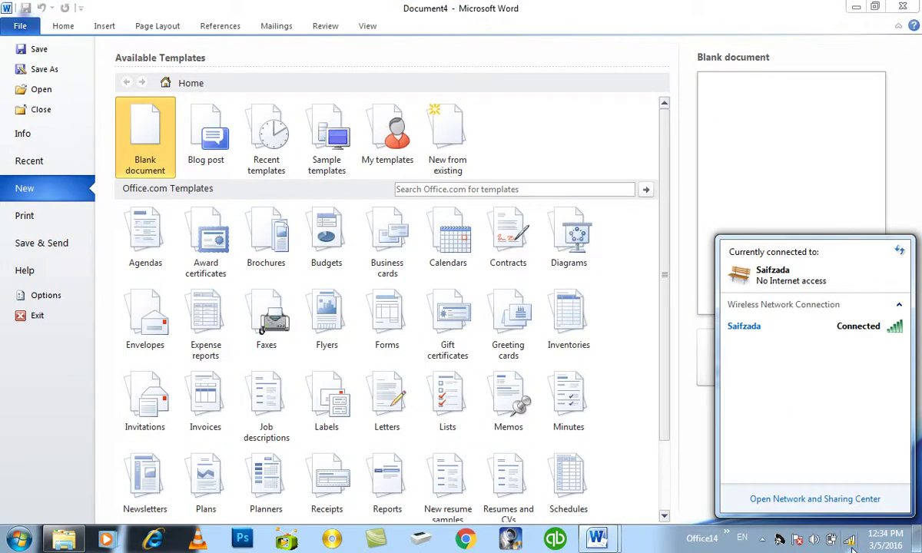
pyautogui.click(851, 542)
pyautogui.click(851, 542)
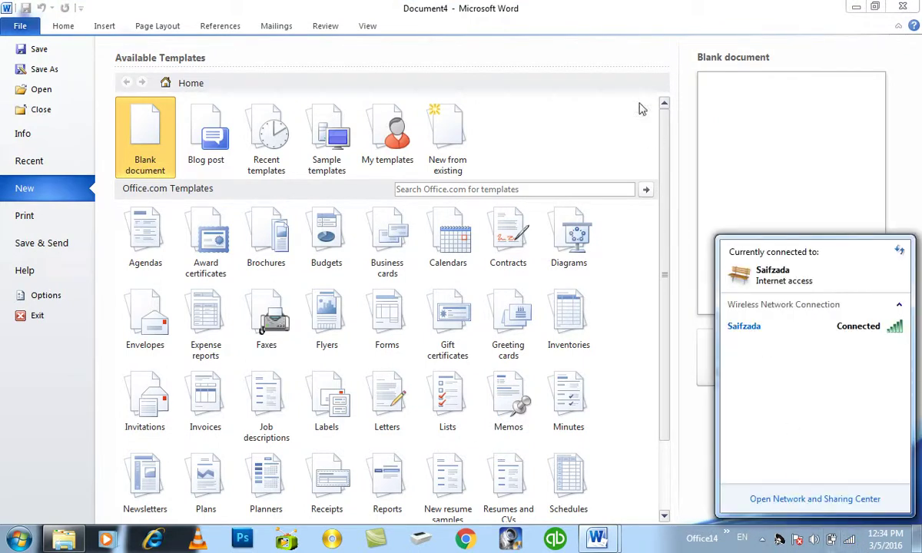
pyautogui.click(626, 52)
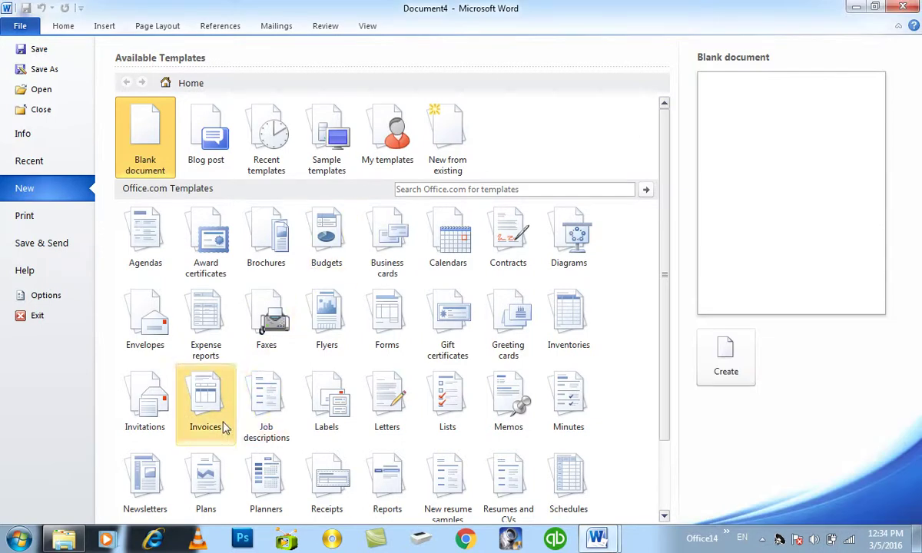
pyautogui.click(206, 407)
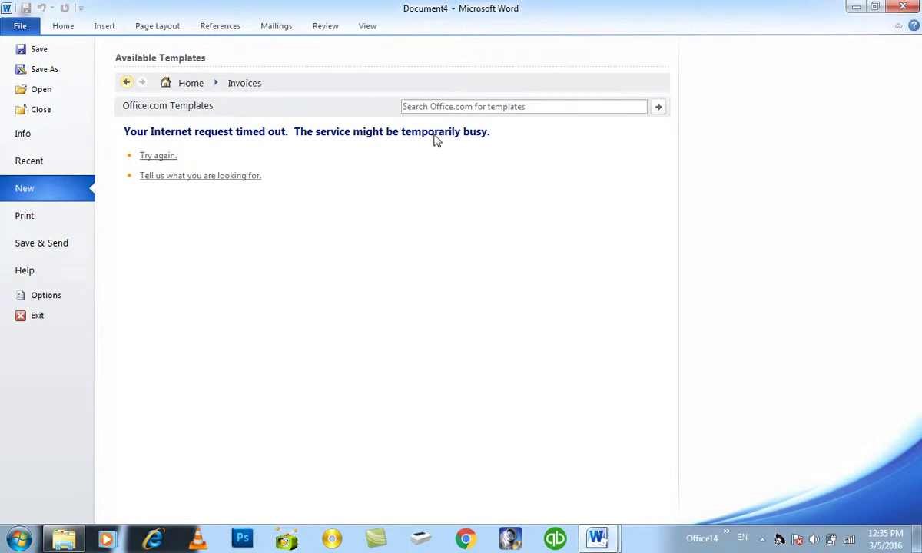
pyautogui.click(127, 82)
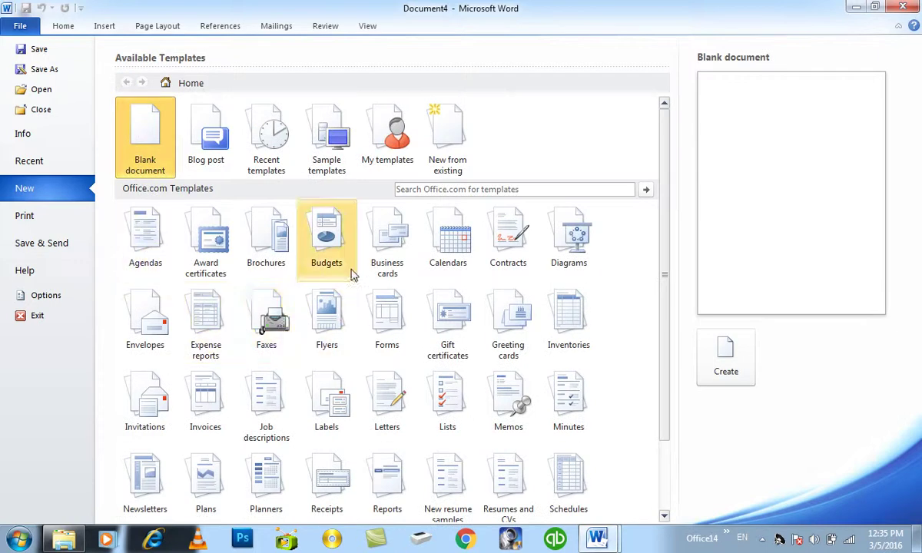
# - Try the Letters templates, retry after the timeout, and return to the Available Templates home
pyautogui.click(370, 381)
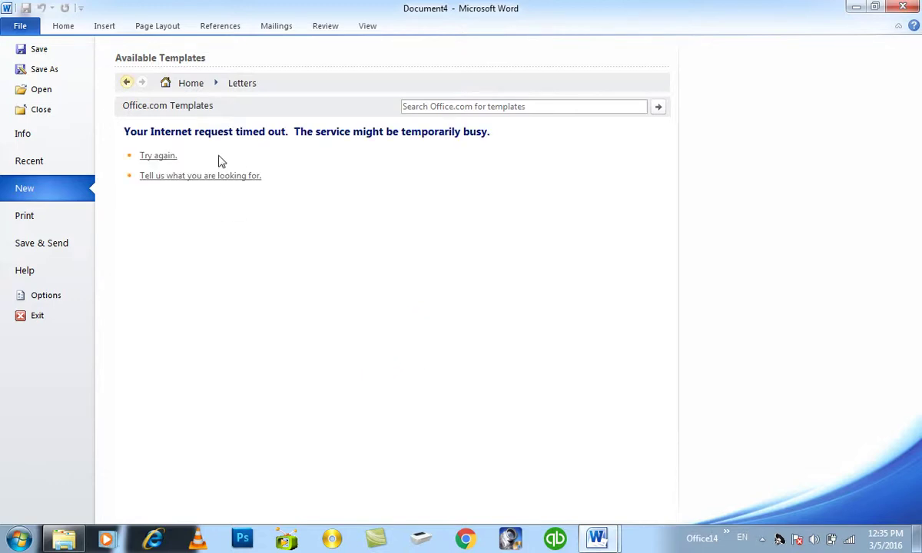
pyautogui.click(158, 158)
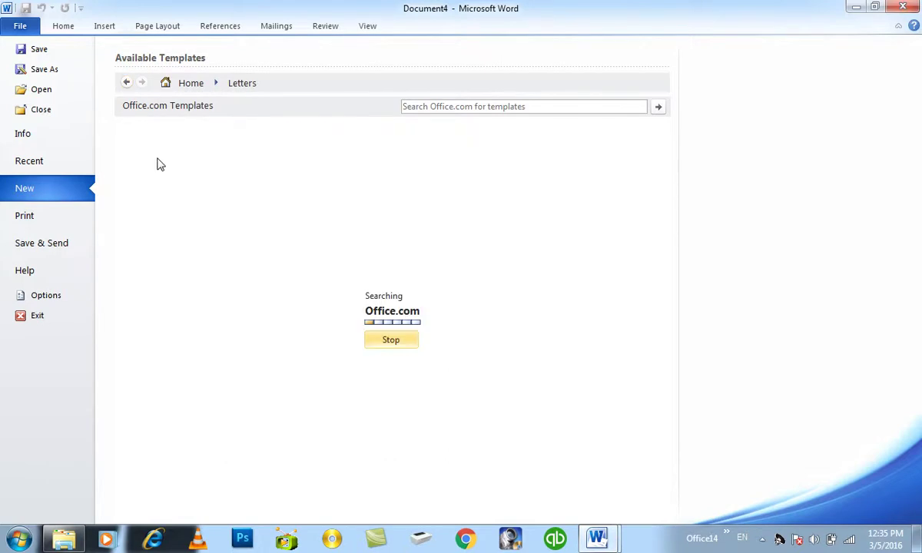
pyautogui.click(382, 338)
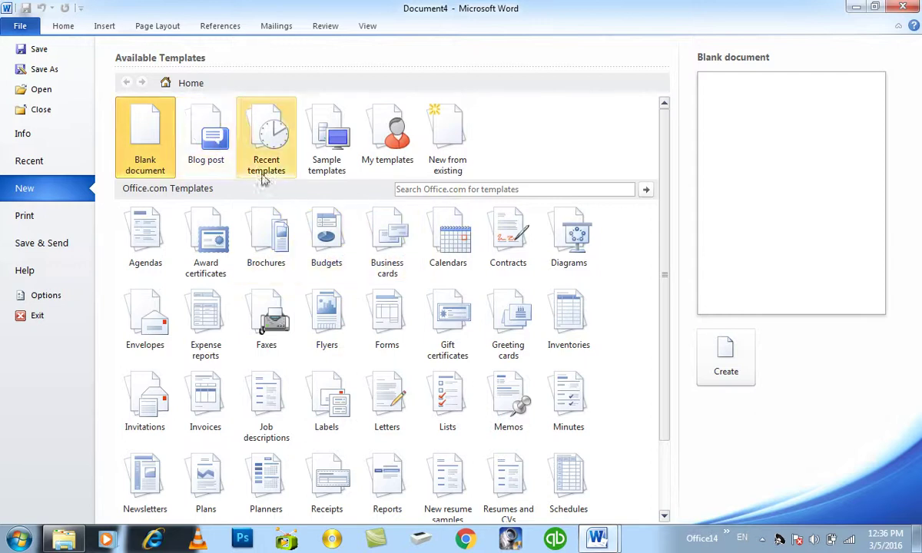
# - Glance at Recent templates, then open Sample templates and select Essential Report
pyautogui.click(260, 128)
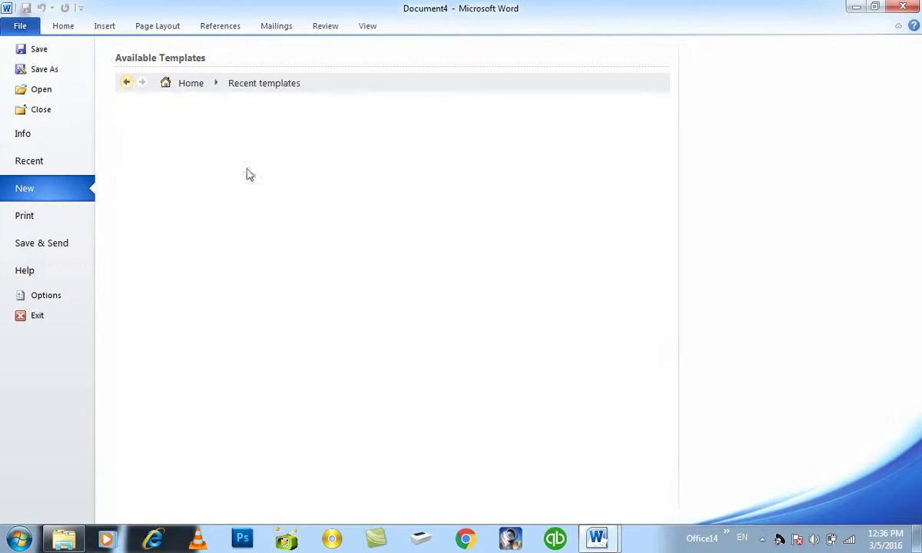
pyautogui.click(123, 81)
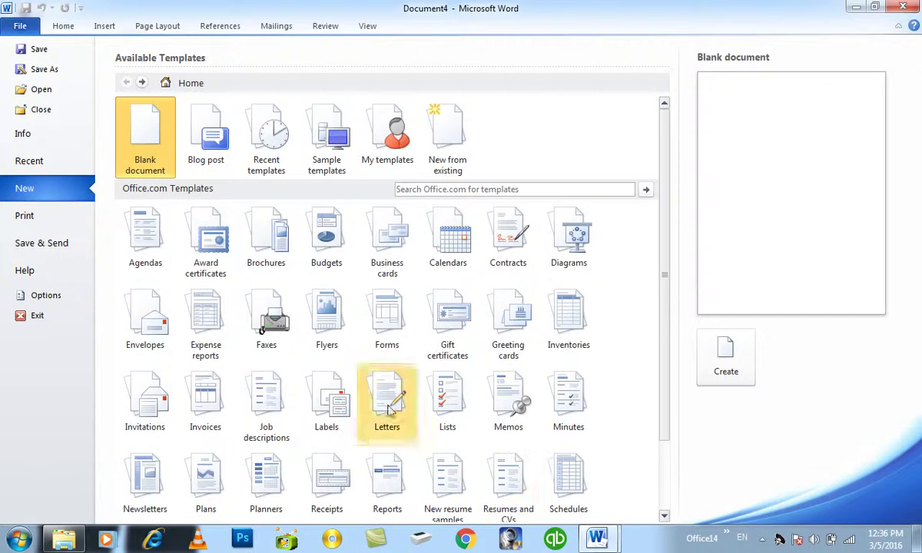
pyautogui.click(334, 146)
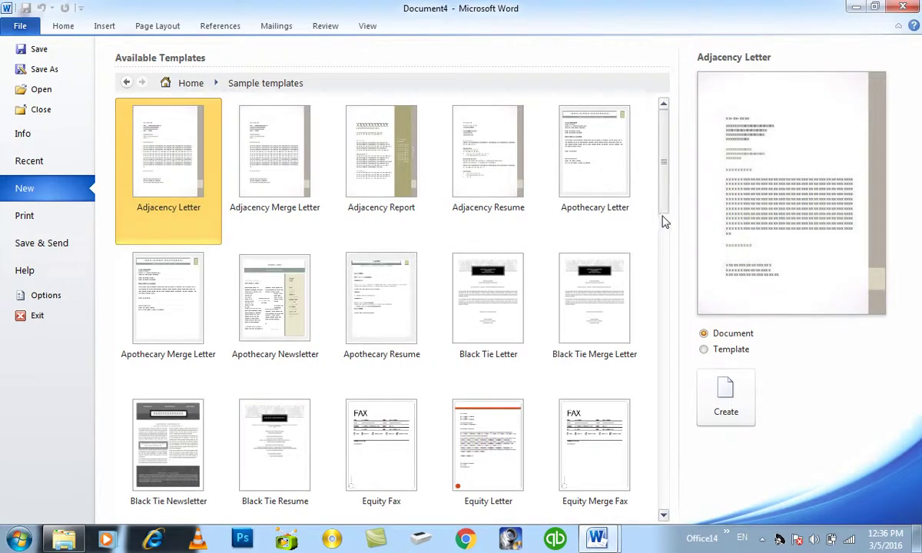
pyautogui.moveTo(663, 216); pyautogui.dragTo(670, 269)
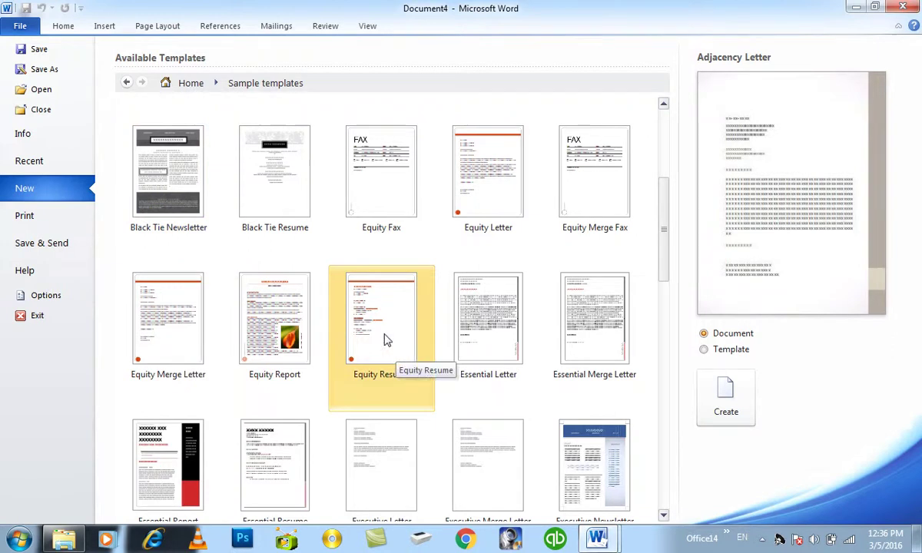
pyautogui.moveTo(659, 228); pyautogui.dragTo(654, 303)
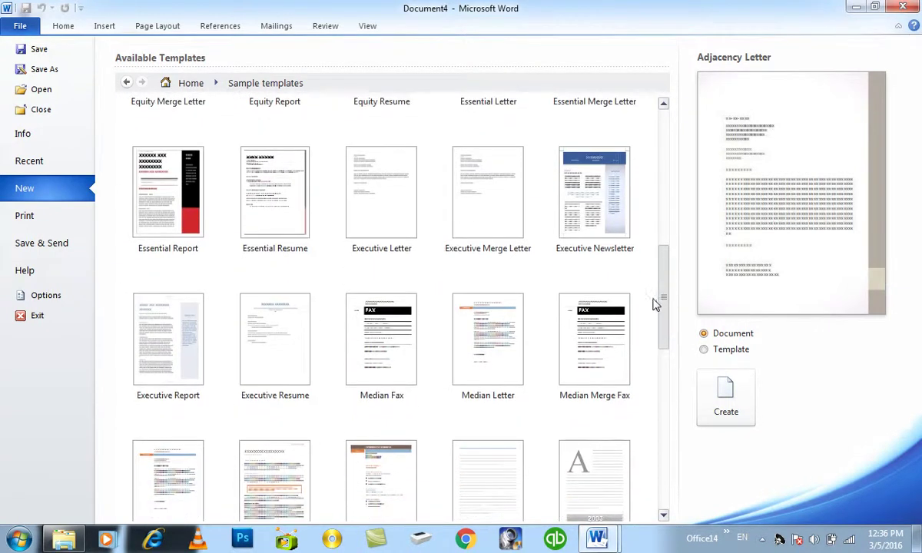
pyautogui.click(181, 202)
# - Create Document7 from the Essential Report template and scroll through its desert cover
pyautogui.click(727, 414)
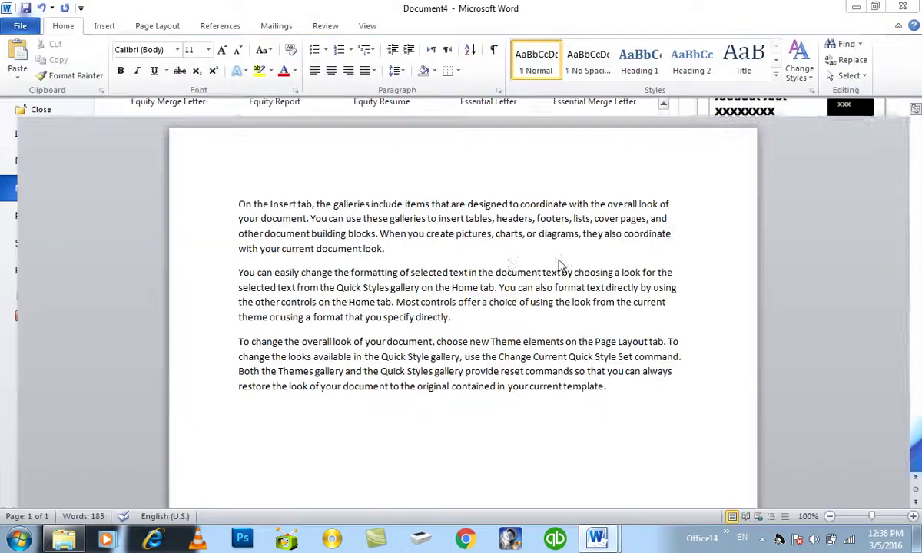
pyautogui.scroll(-5, 446, 399)
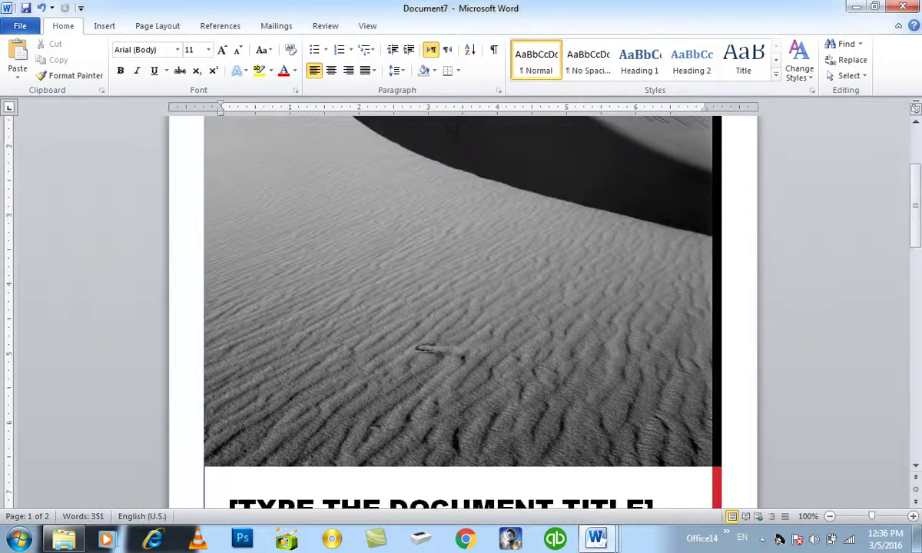
pyautogui.scroll(-8, 432, 350)
pyautogui.scroll(-6, 435, 357)
pyautogui.scroll(6, 435, 359)
pyautogui.scroll(5, 435, 355)
pyautogui.scroll(5, 435, 352)
pyautogui.scroll(2, 435, 349)
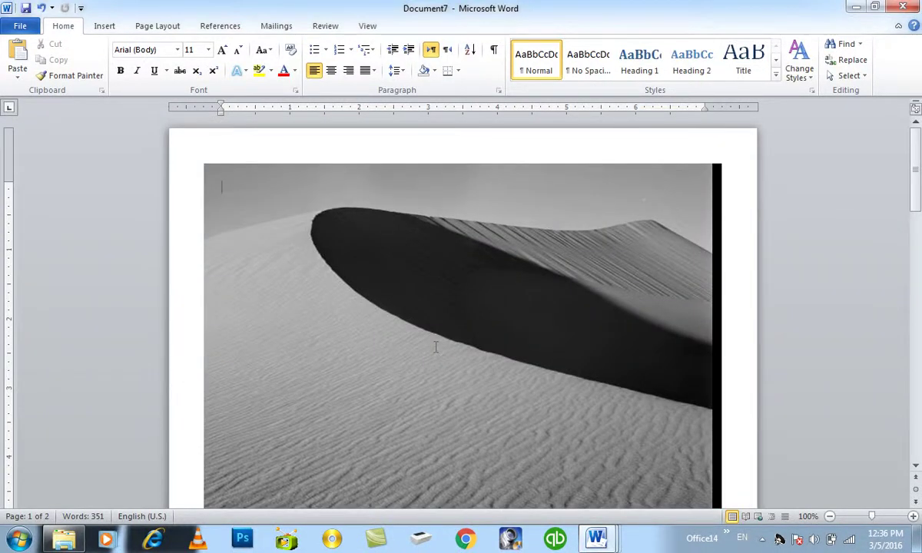
# - Close Document7 and Document4 without saving, then relaunch Word via Run with winword
pyautogui.hotkey('ctrl', 'w')
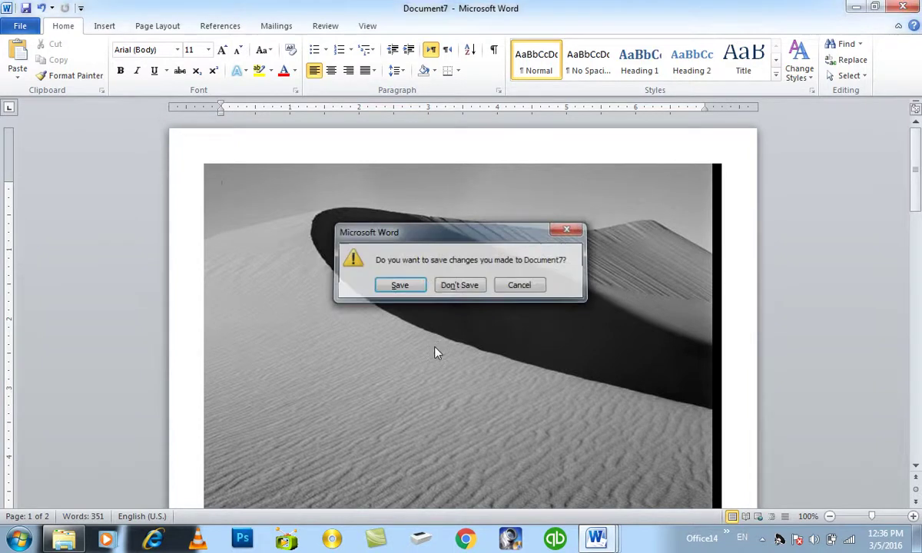
pyautogui.press('n')
pyautogui.hotkey('alt', 'F4')
pyautogui.press('n')
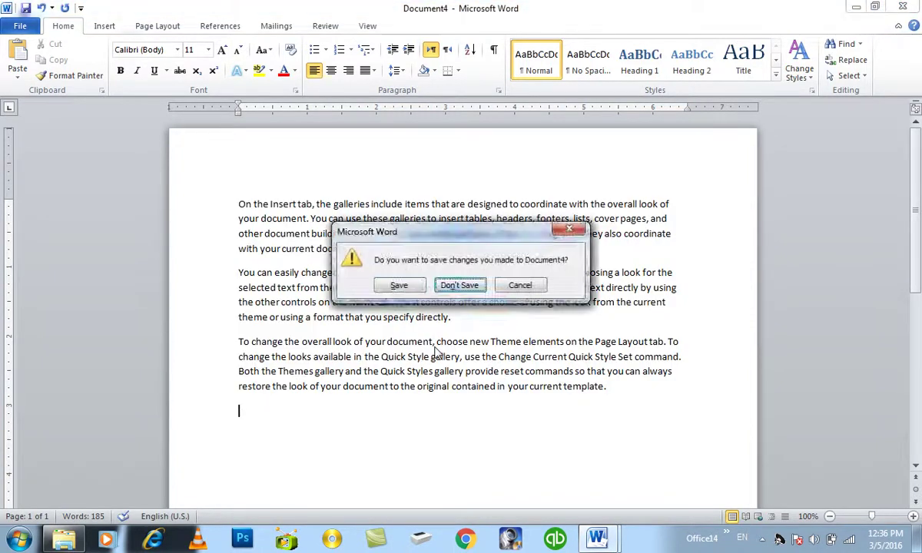
pyautogui.press('super+r')
pyautogui.write('winword')
pyautogui.press('Return')
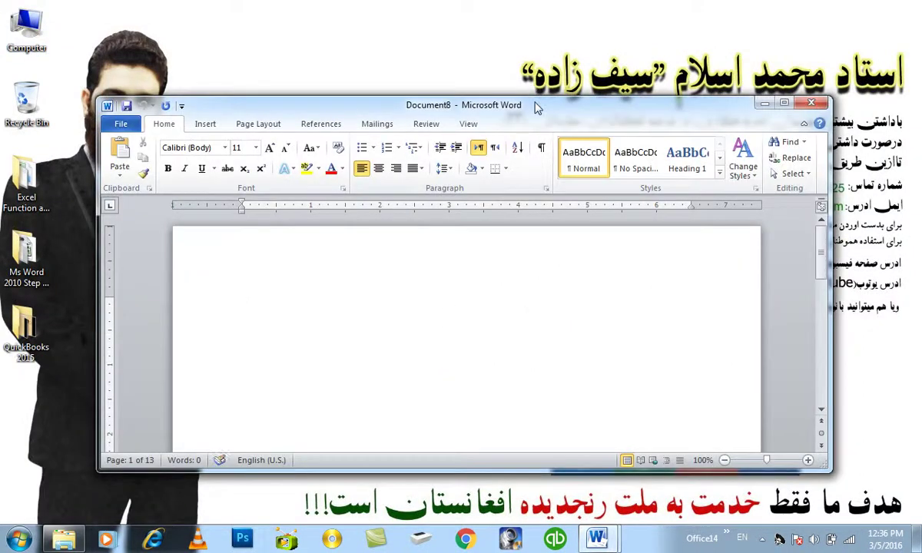
# - Maximize Word and create Template1 from the Adjacency Letter sample, choosing Template instead of Document
pyautogui.doubleClick(535, 103)
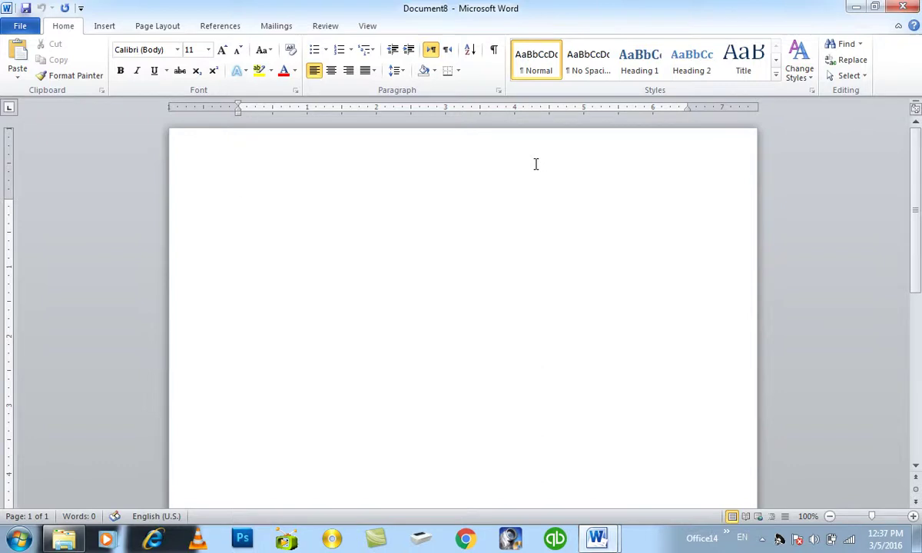
pyautogui.click(20, 25)
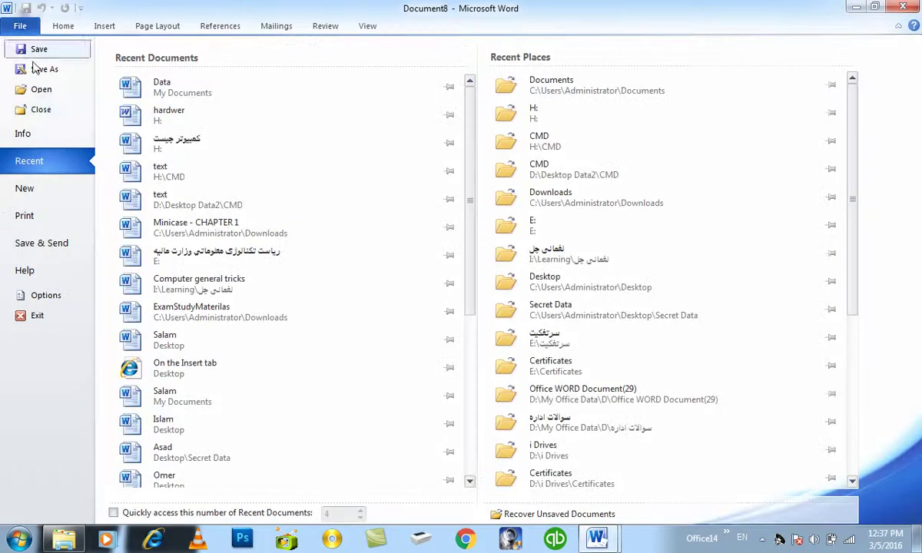
pyautogui.click(37, 187)
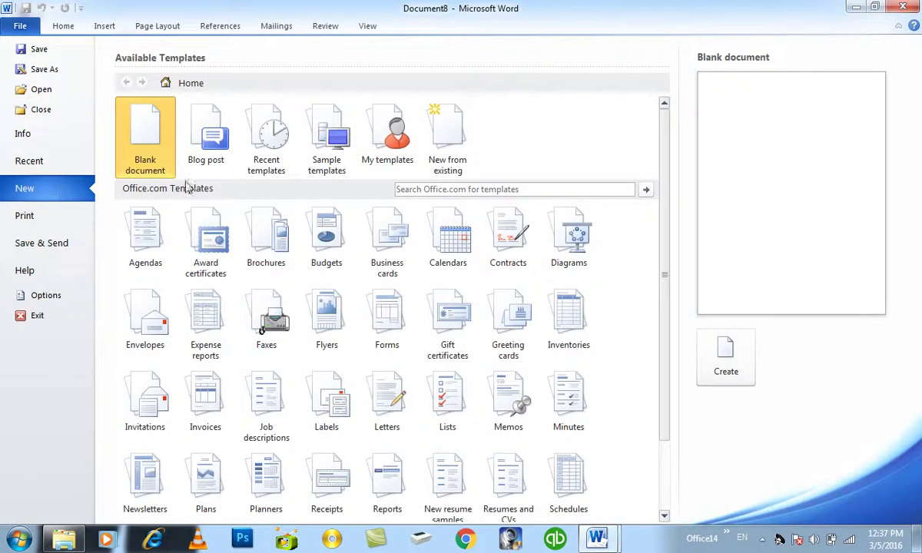
pyautogui.click(326, 140)
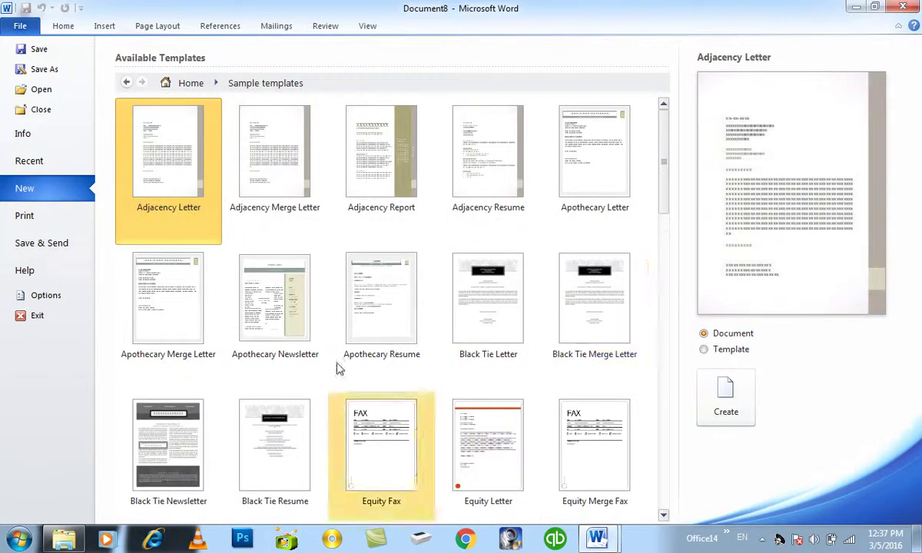
pyautogui.click(726, 348)
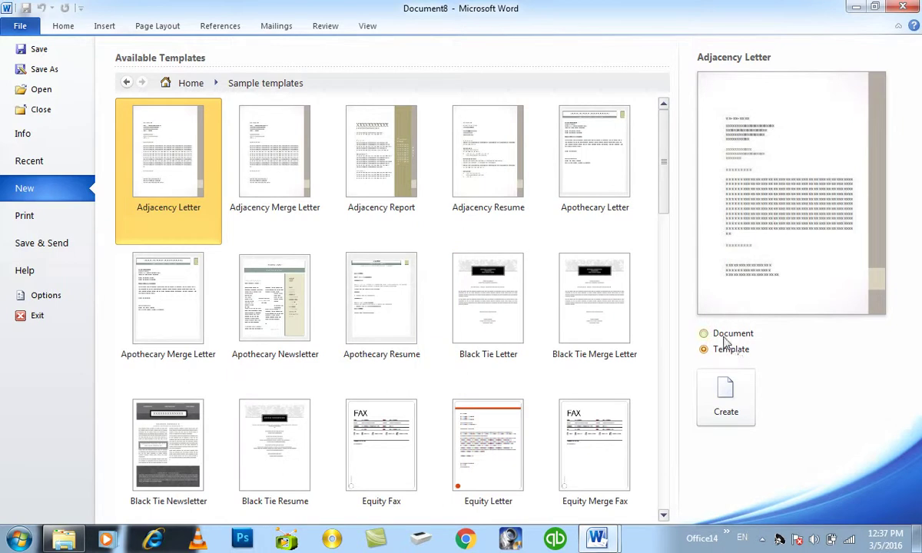
pyautogui.click(724, 335)
pyautogui.click(725, 397)
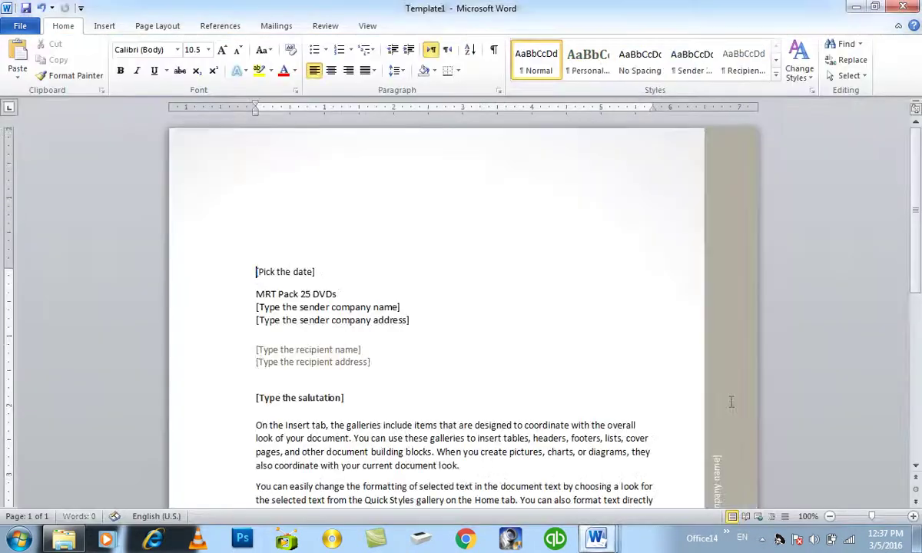
# - Save the Adjacency letter as the 'My tamplate' template, then close it discarding further edits
pyautogui.click(307, 271)
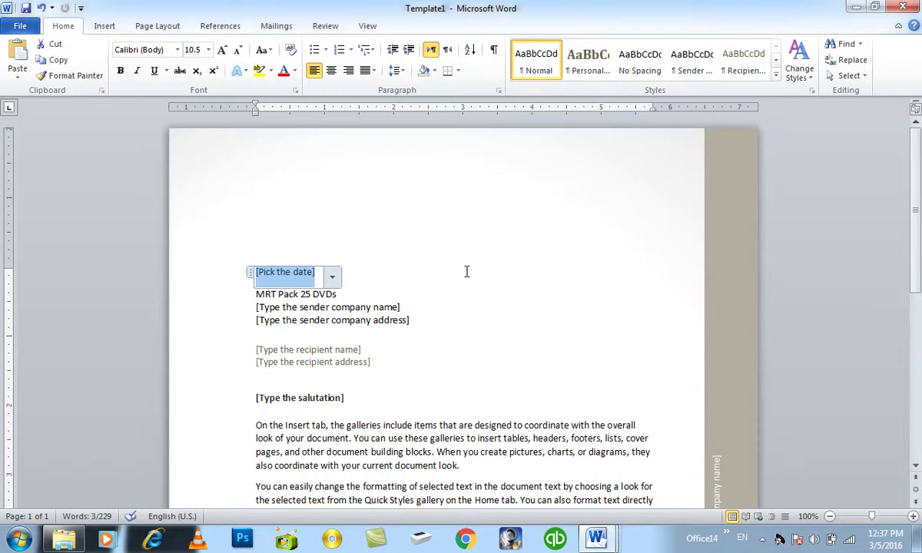
pyautogui.hotkey('ctrl', 's')
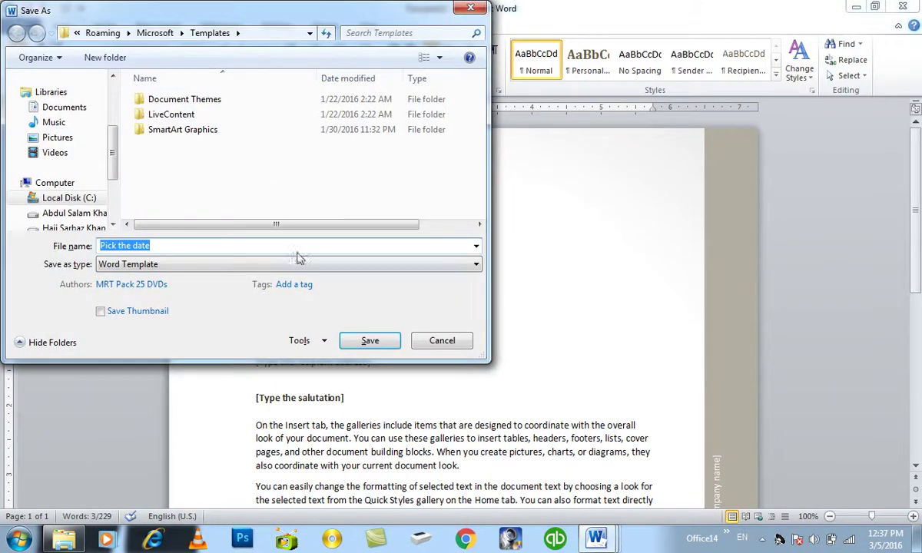
pyautogui.write('My')
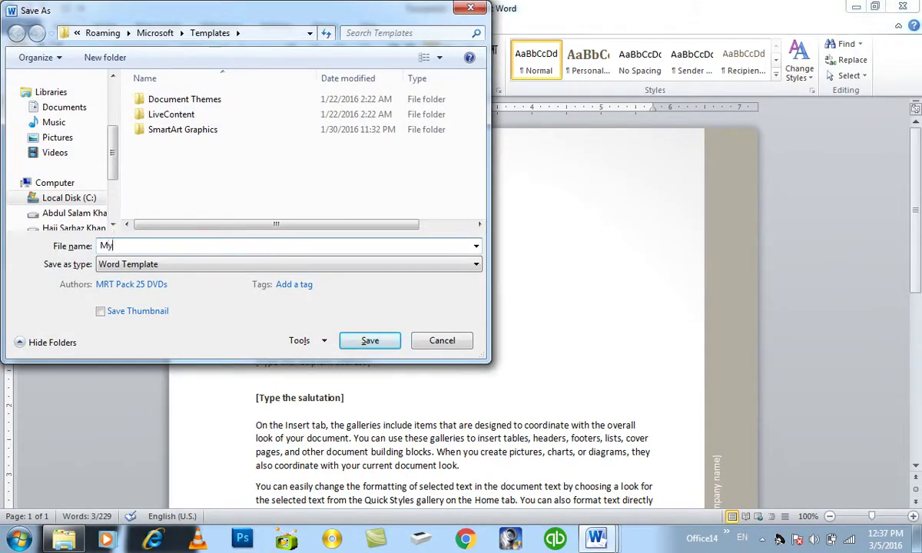
pyautogui.write(' tam')
pyautogui.write('ate')
pyautogui.press('Return')
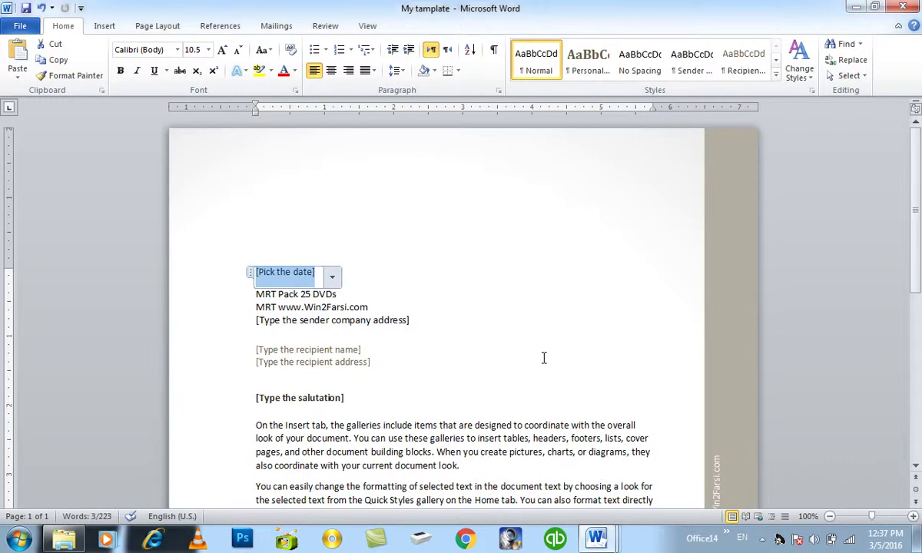
pyautogui.hotkey('ctrl', 'w')
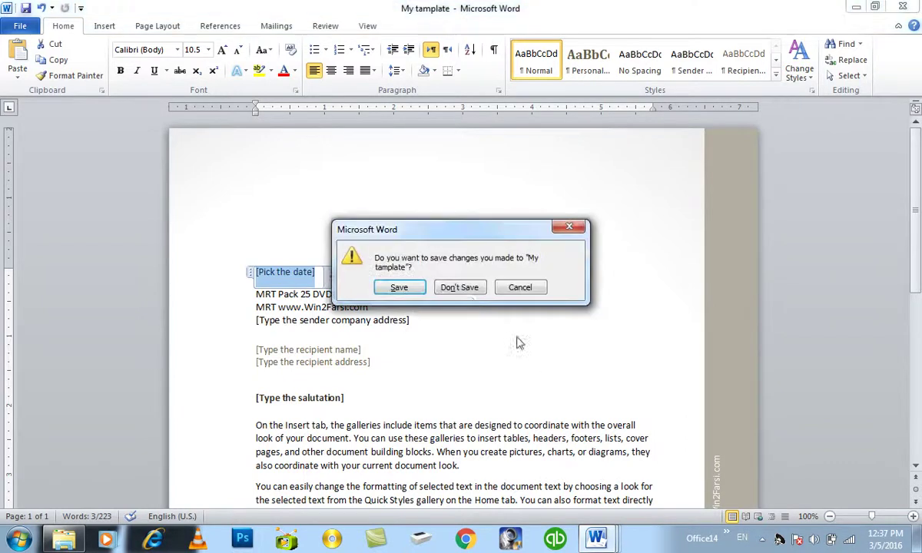
pyautogui.click(444, 287)
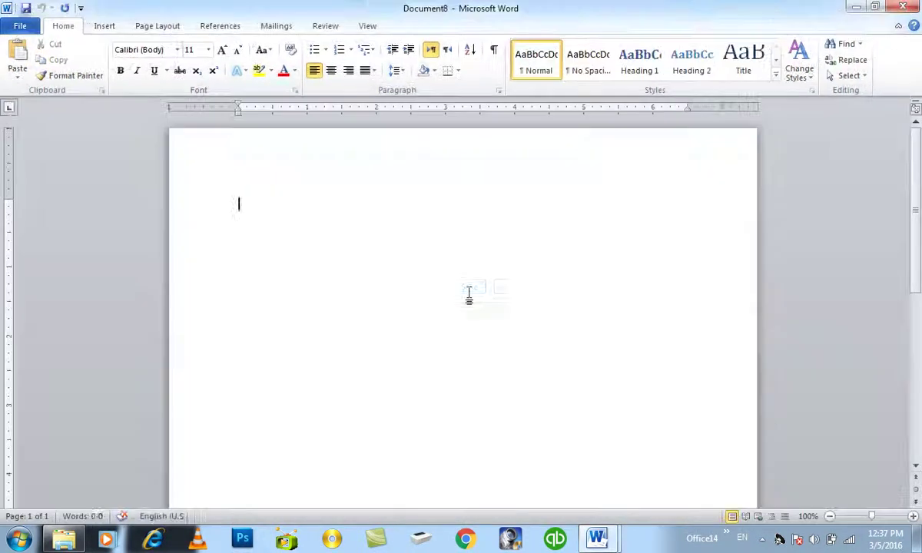
# - Create a new document from 'My tamplate' under File > New > My templates
pyautogui.click(20, 26)
pyautogui.click(44, 188)
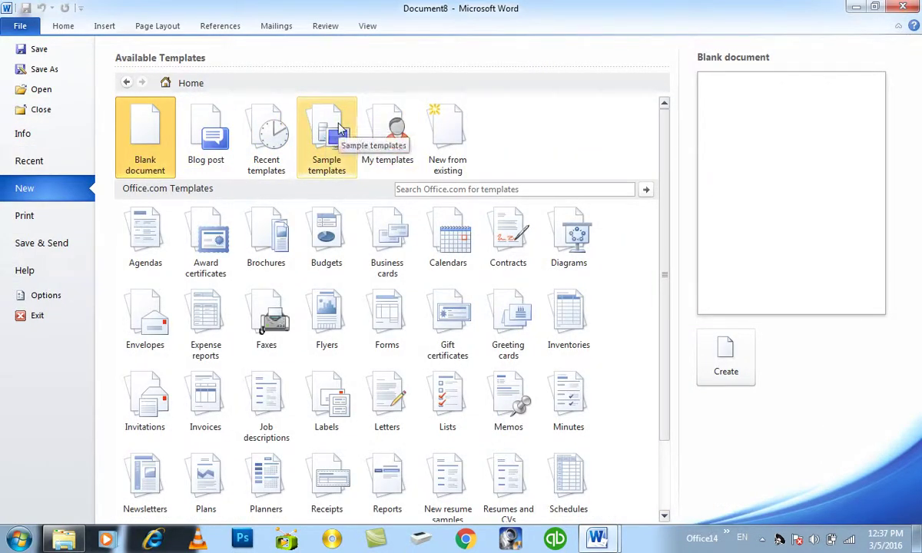
pyautogui.click(268, 132)
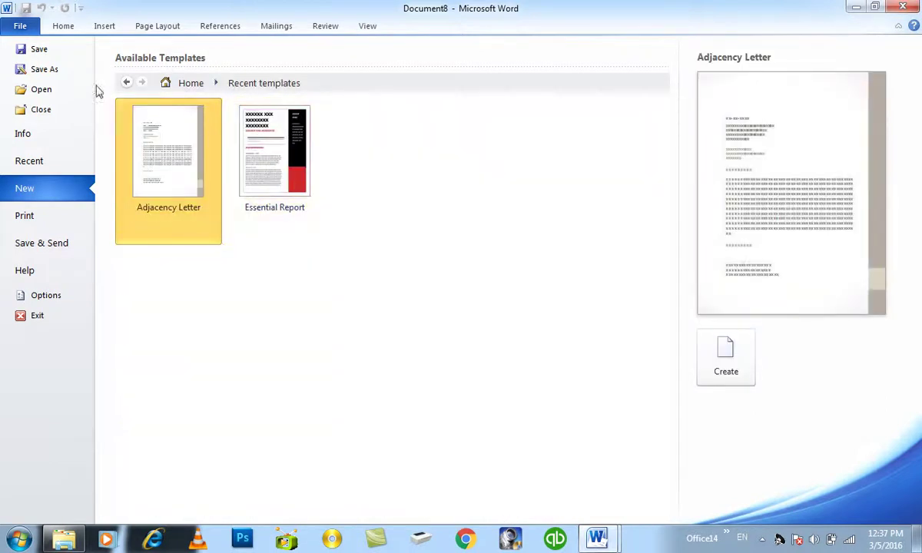
pyautogui.click(126, 82)
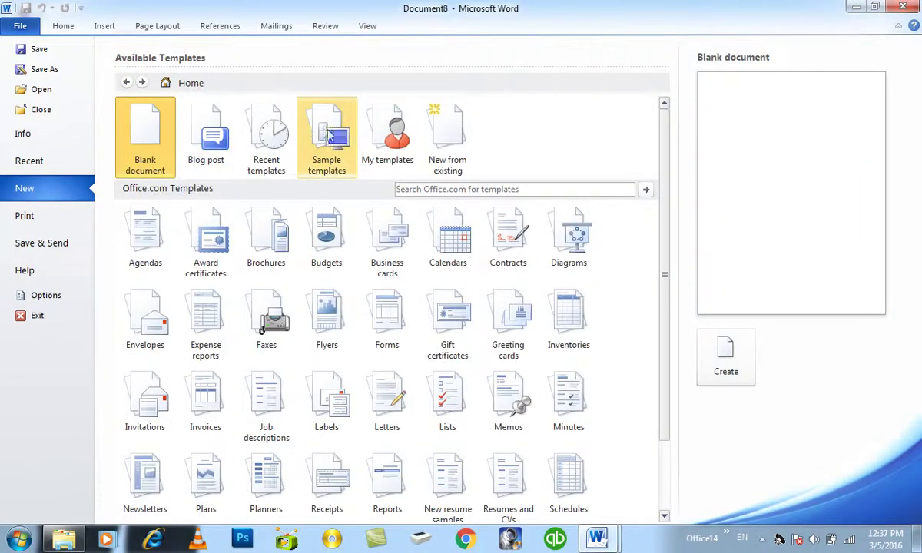
pyautogui.click(372, 134)
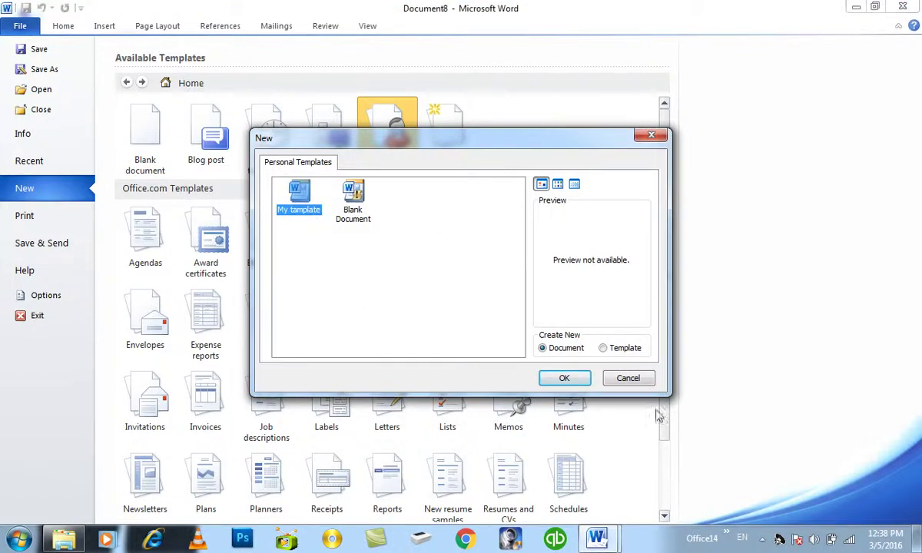
pyautogui.click(564, 377)
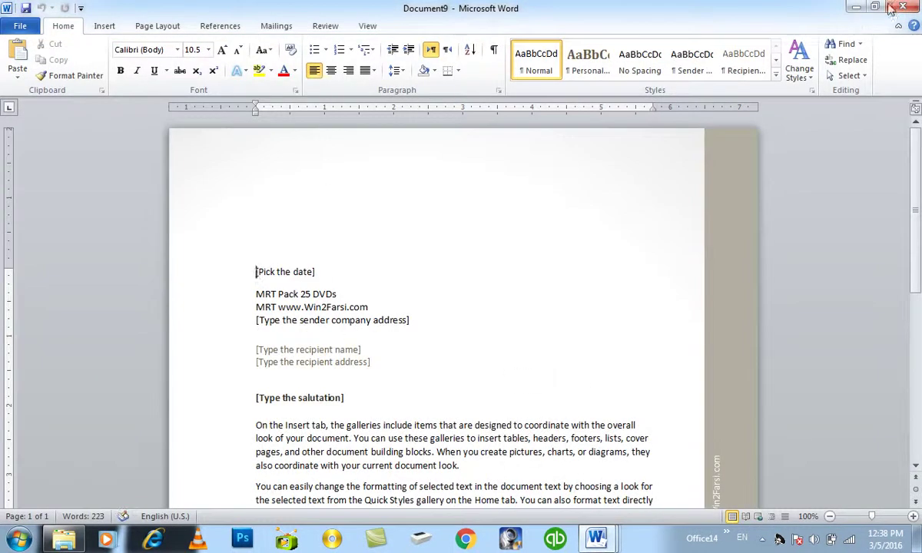
# - Close the new document without saving and show the File view's recent documents
pyautogui.click(891, 9)
pyautogui.click(453, 284)
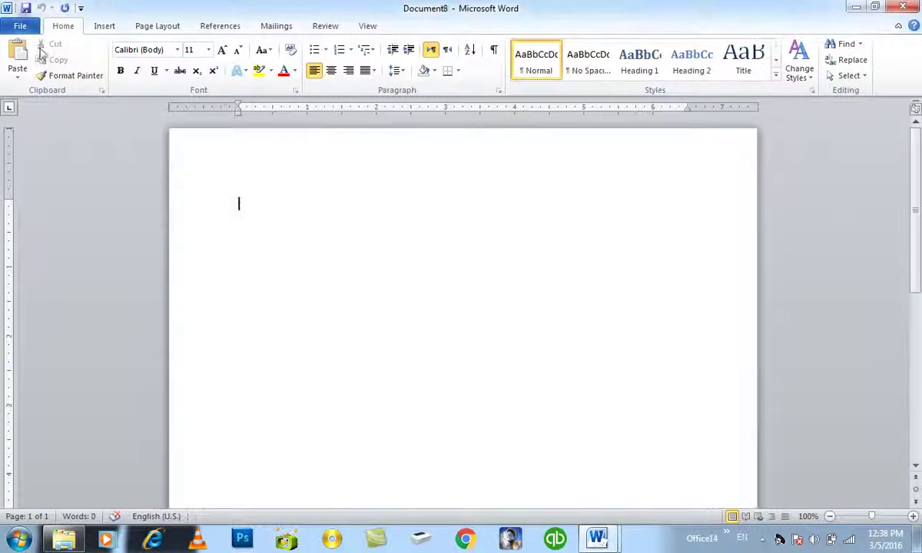
pyautogui.click(20, 25)
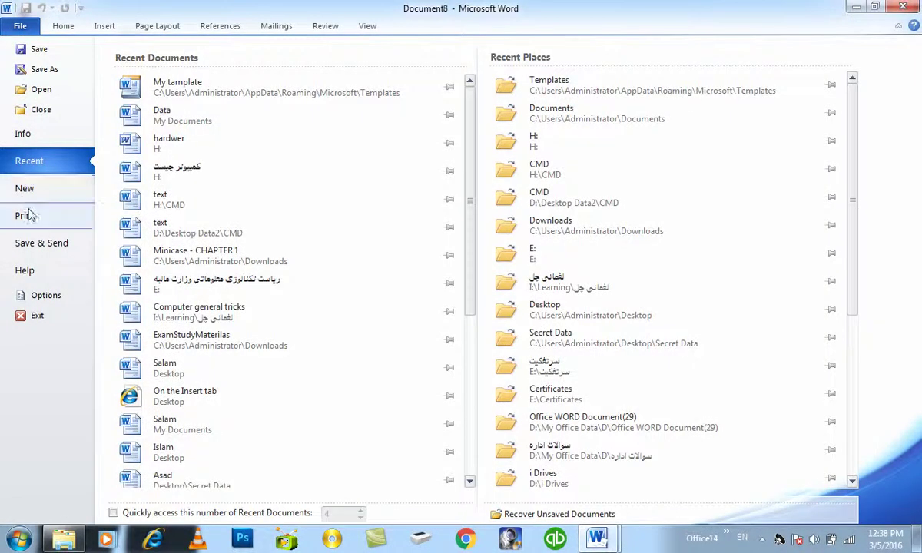